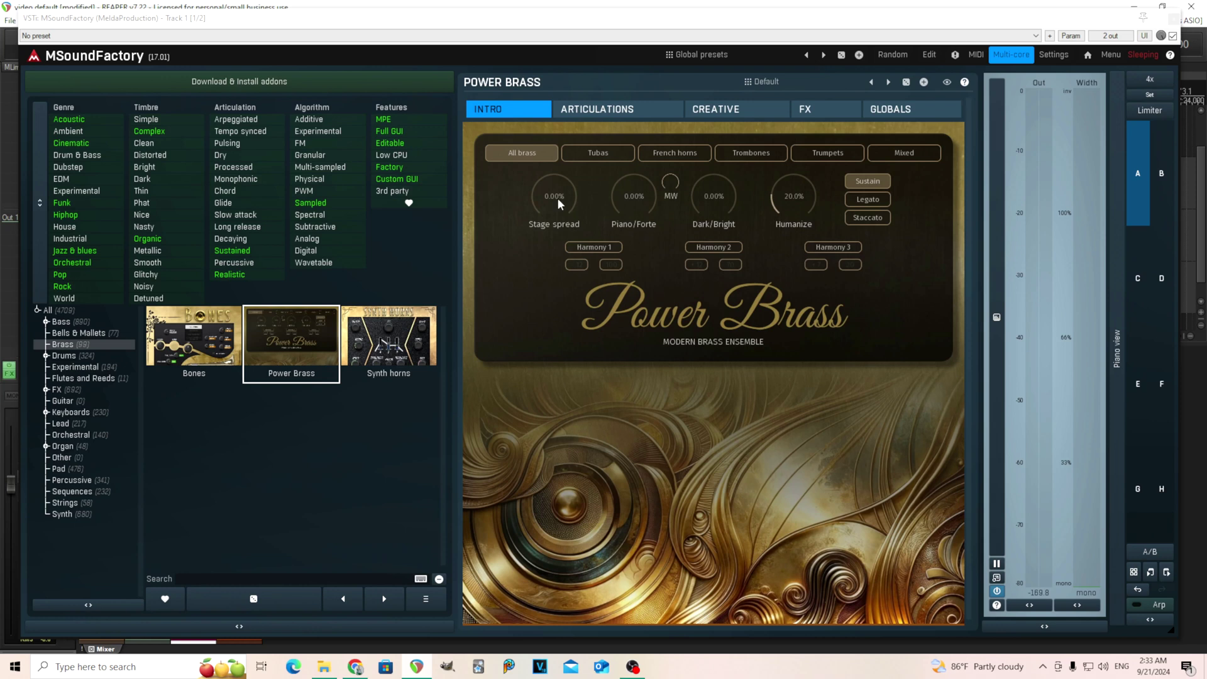
# - Sweep the Stage spread knob, reset it to 0.00%, then bring Piano/Forte to about -14%
pyautogui.moveTo(558, 198); pyautogui.dragTo(558, 135)
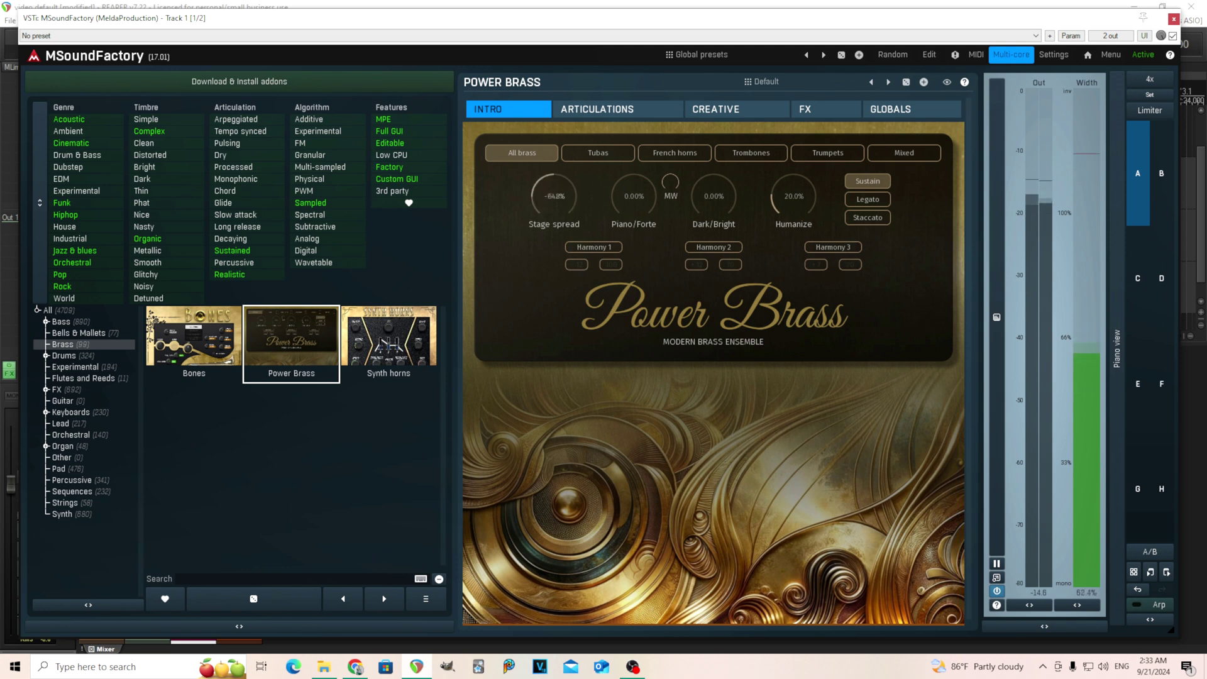
pyautogui.doubleClick(558, 200)
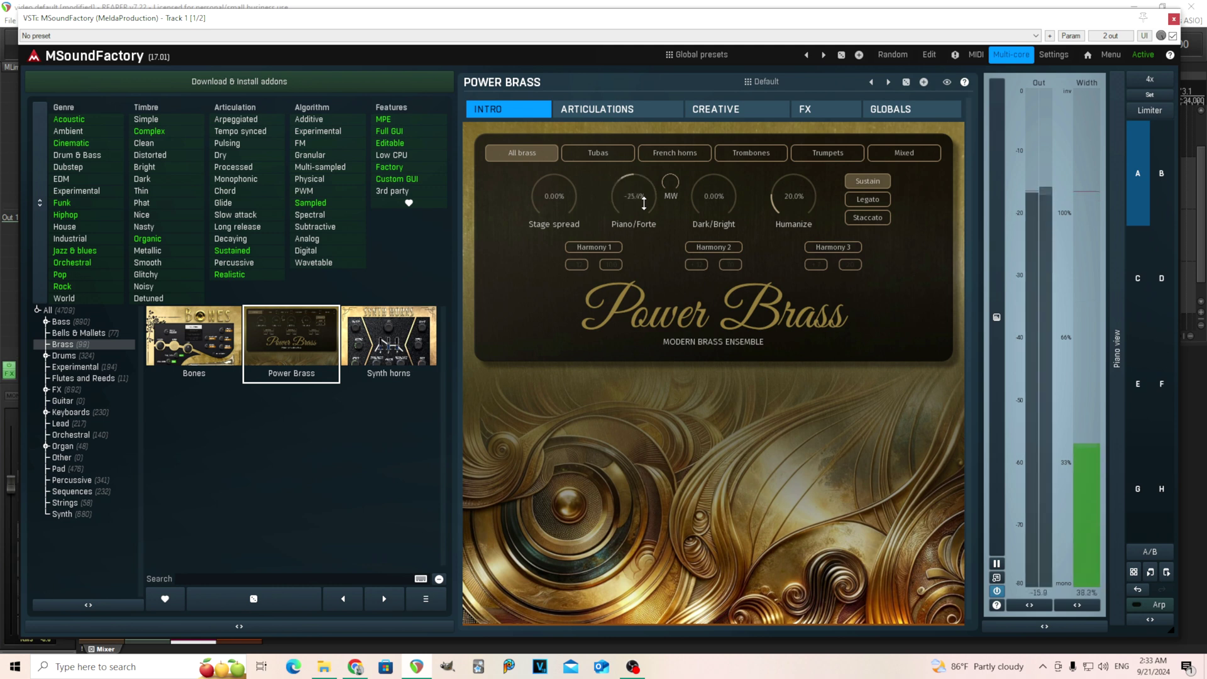
pyautogui.scroll(5, 644, 203)
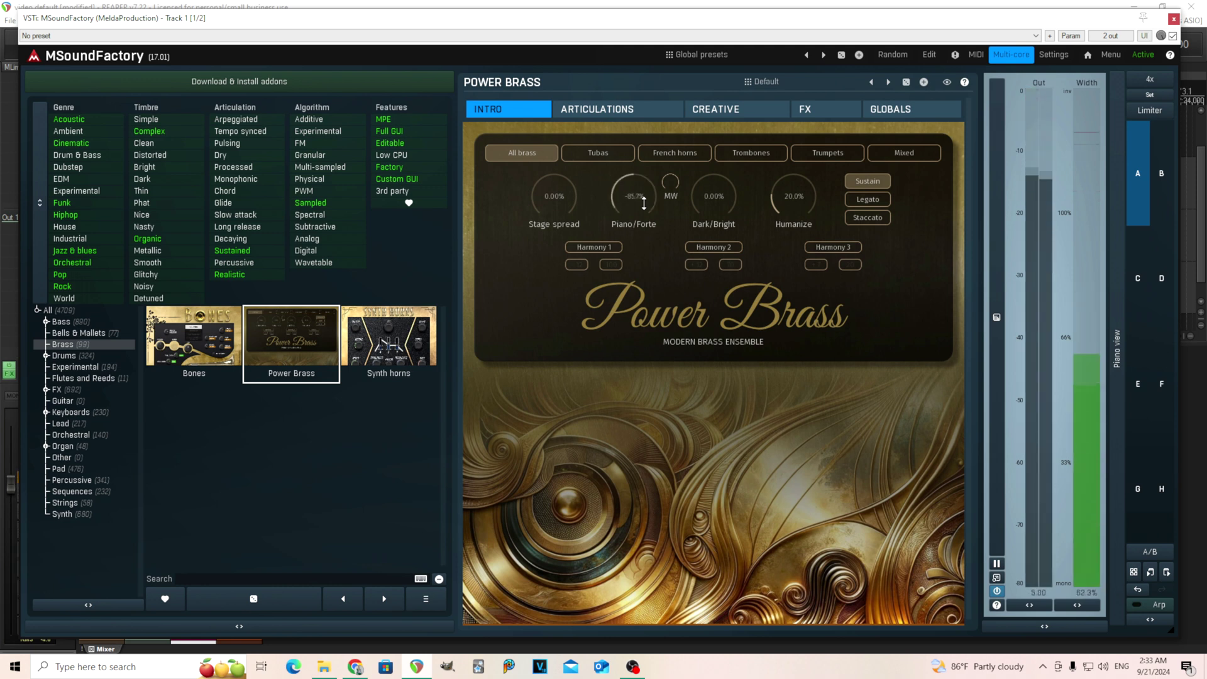
pyautogui.scroll(-2, 644, 203)
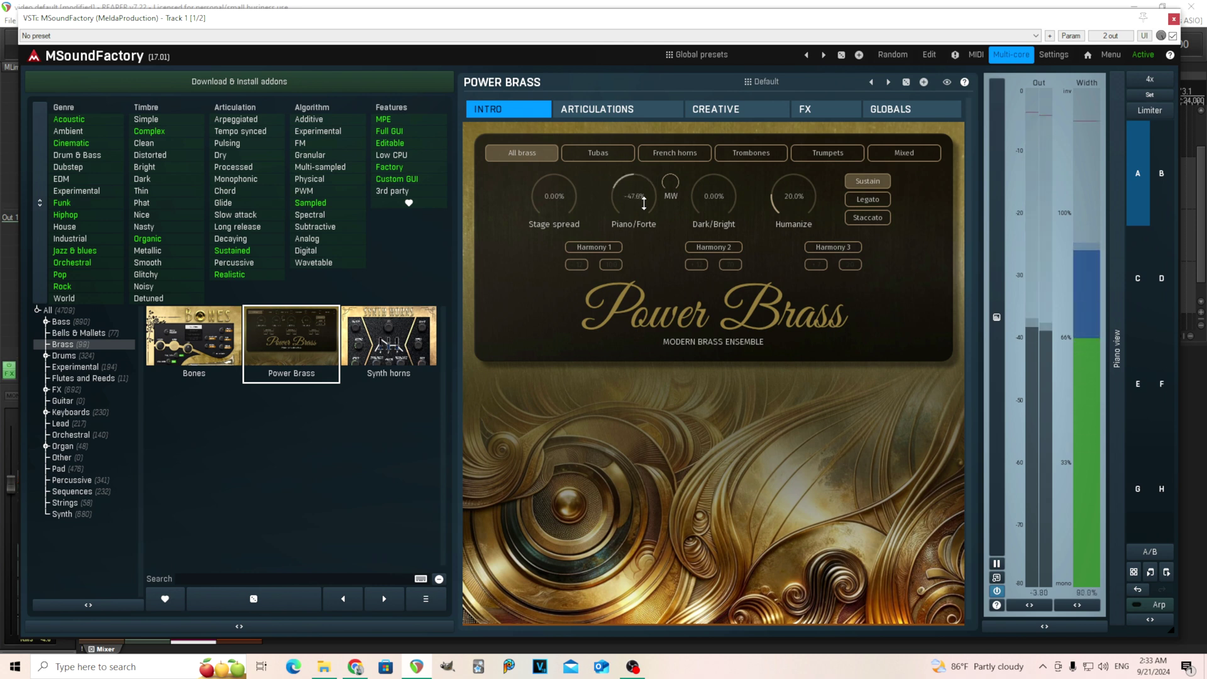
pyautogui.scroll(2, 644, 203)
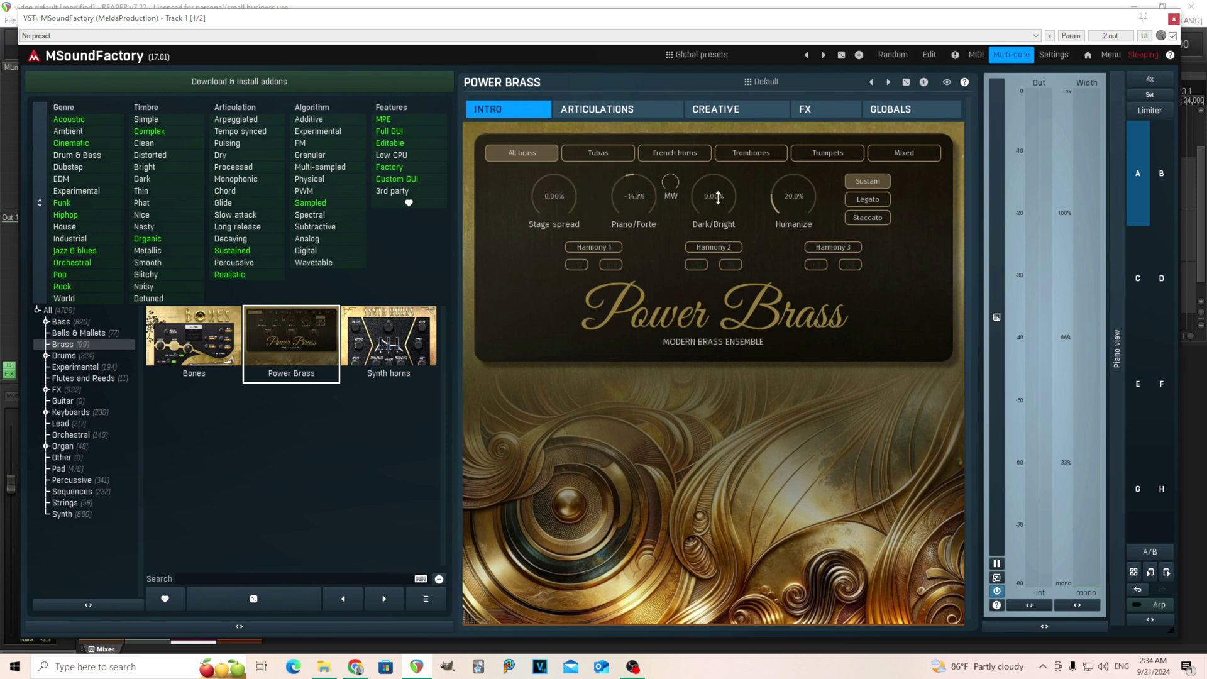
pyautogui.moveTo(718, 198); pyautogui.dragTo(718, 145)
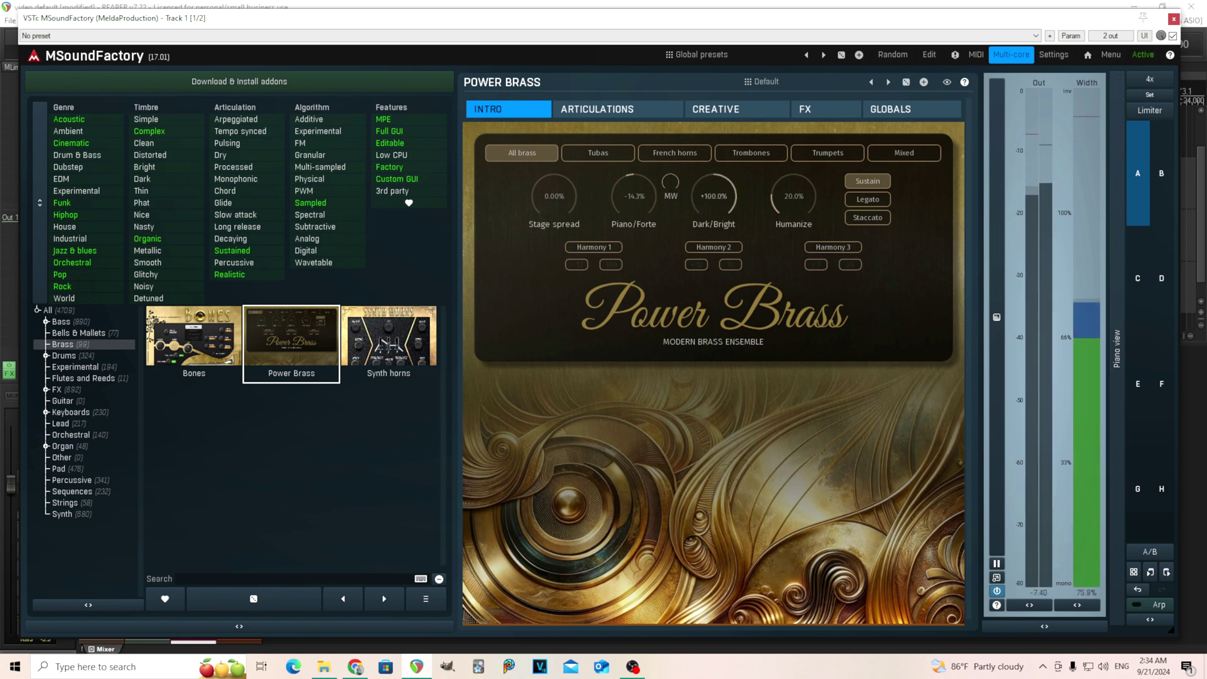
pyautogui.doubleClick(719, 195)
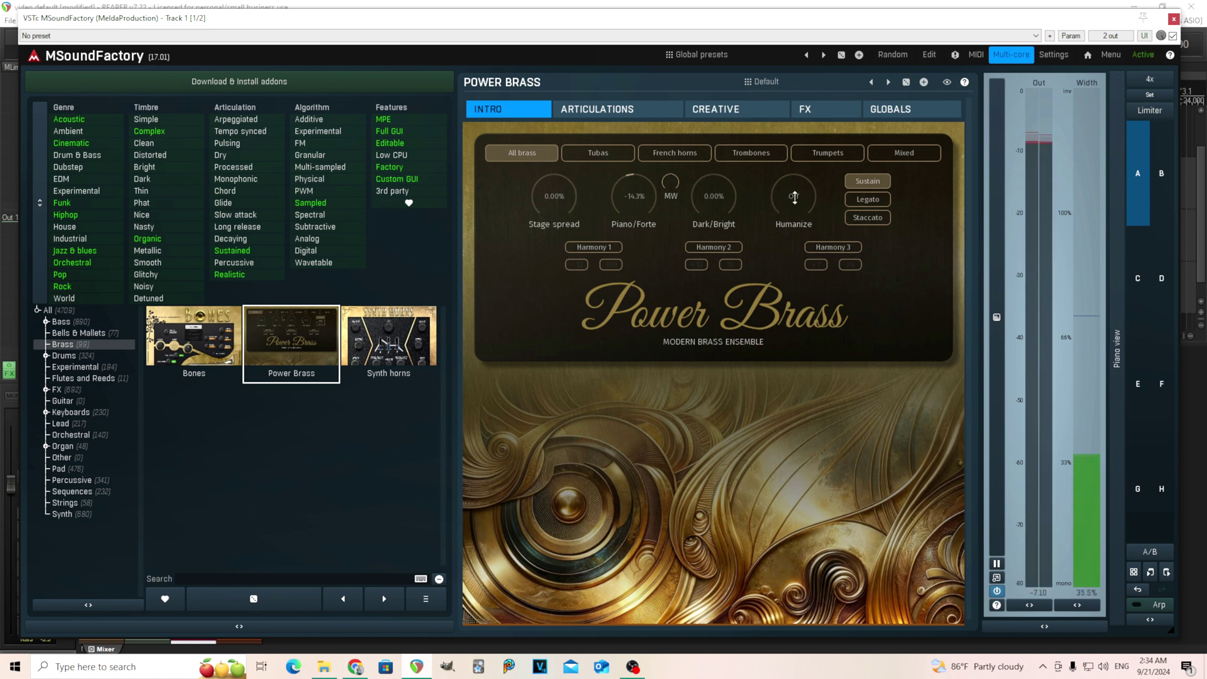
pyautogui.moveTo(795, 197); pyautogui.dragTo(795, 164)
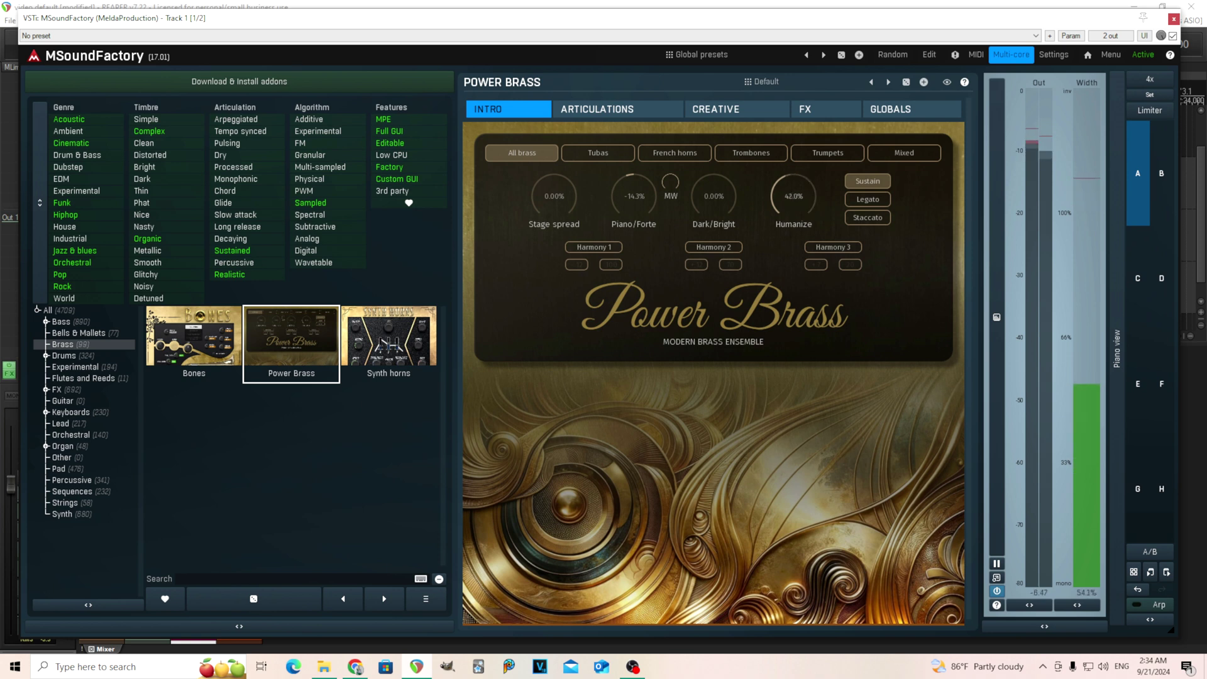
pyautogui.moveTo(795, 197); pyautogui.dragTo(795, 198)
pyautogui.scroll(3, 795, 198)
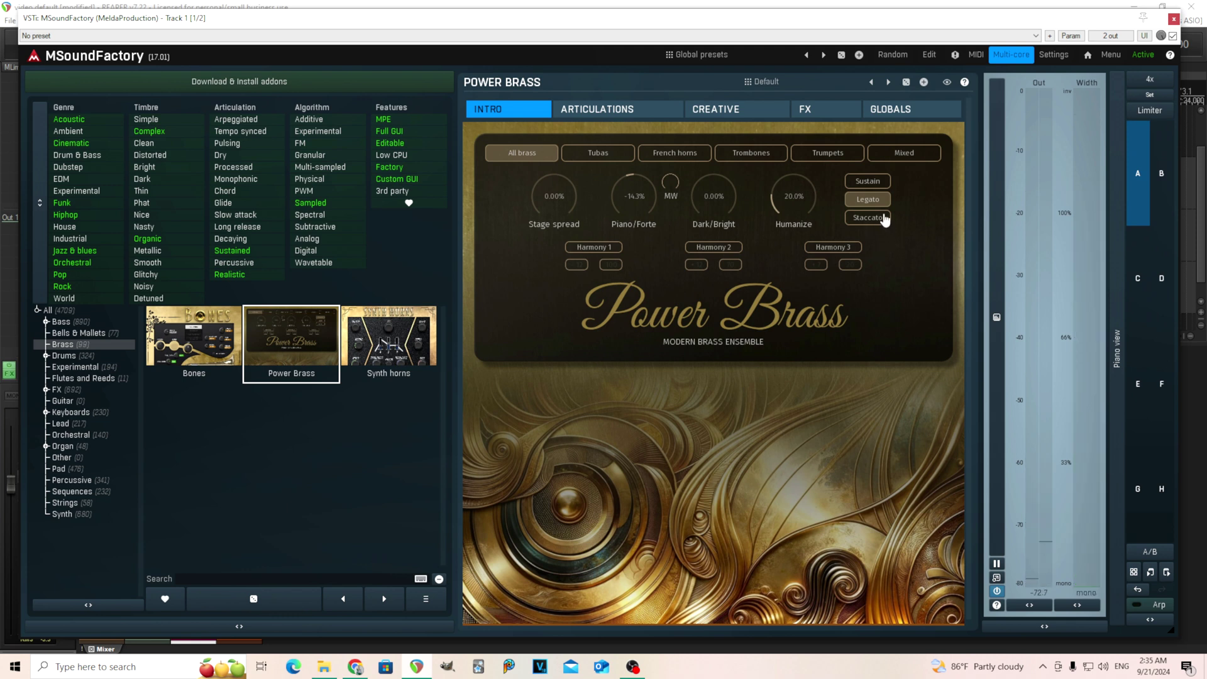
pyautogui.click(883, 222)
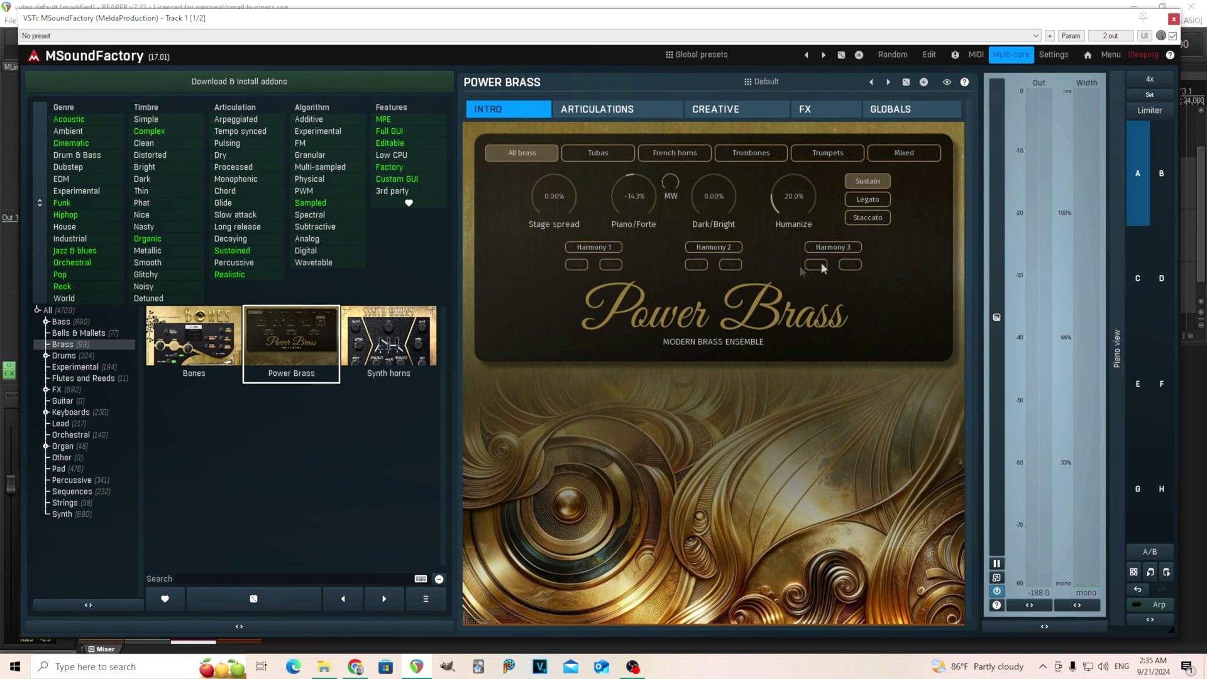
pyautogui.click(599, 247)
pyautogui.click(598, 248)
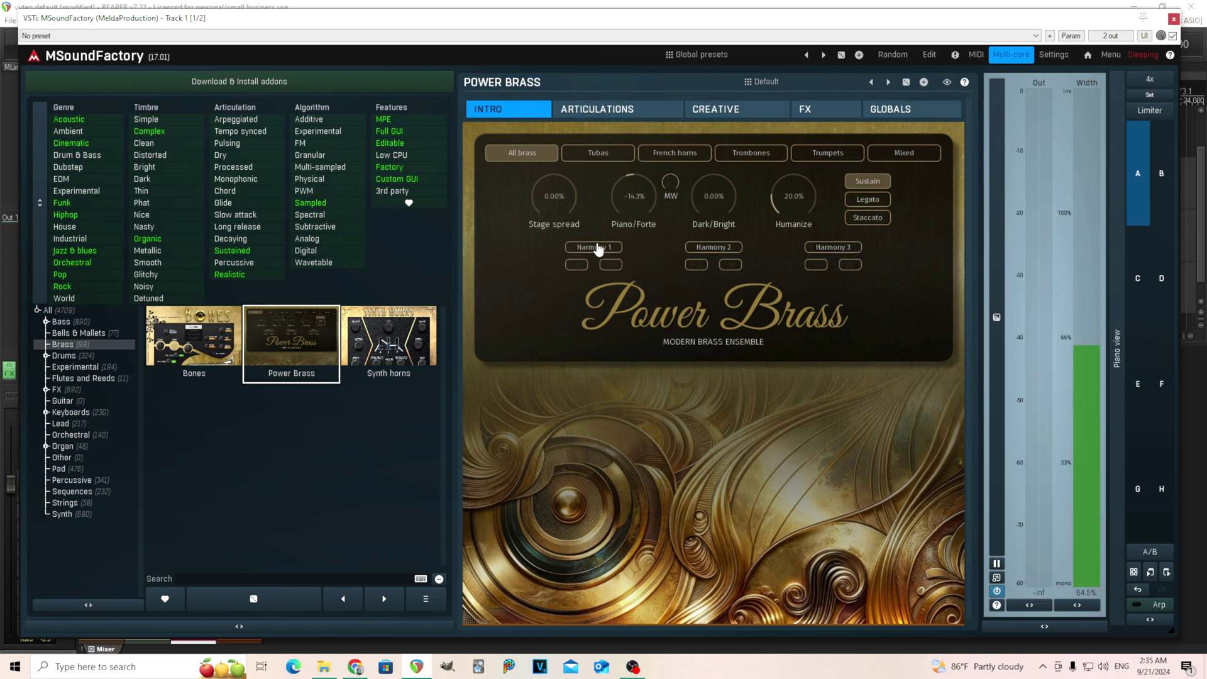
pyautogui.click(599, 247)
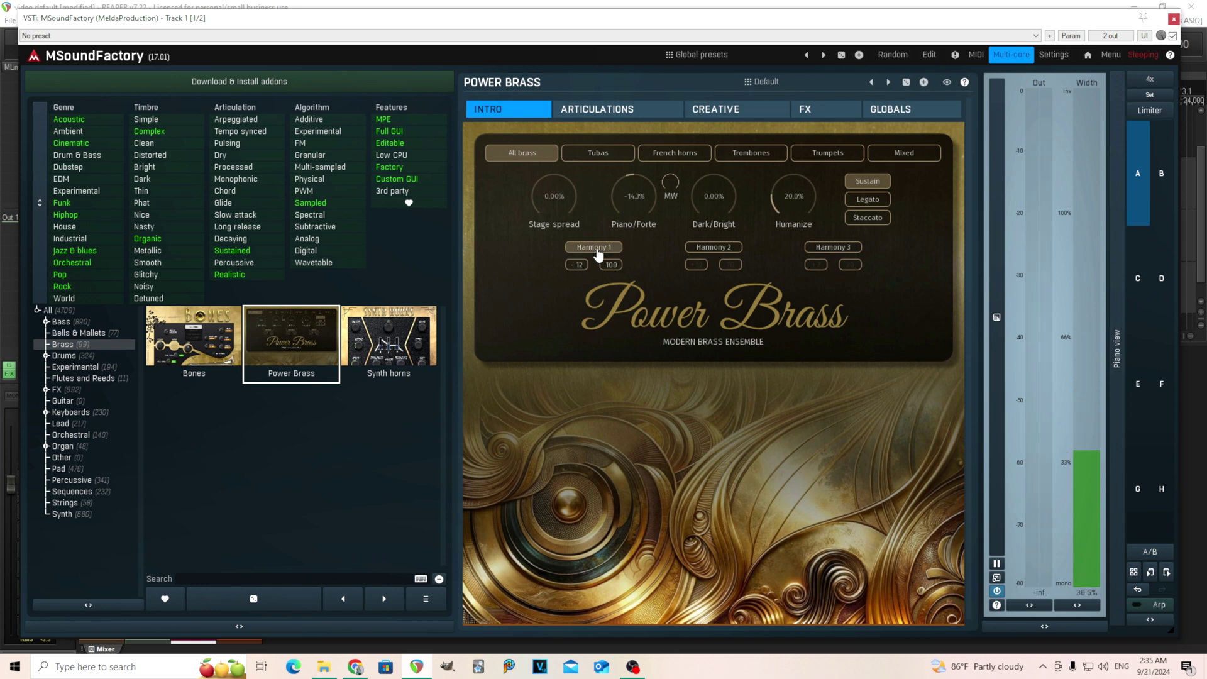
pyautogui.click(709, 248)
pyautogui.click(697, 265)
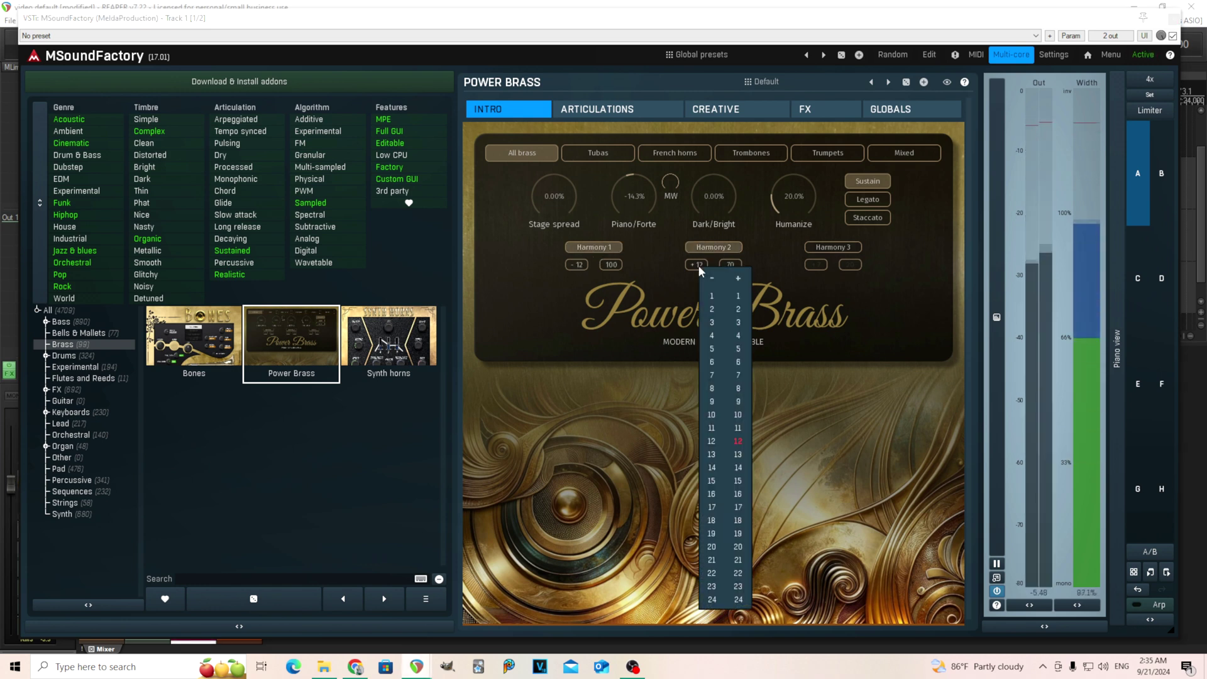
pyautogui.click(738, 322)
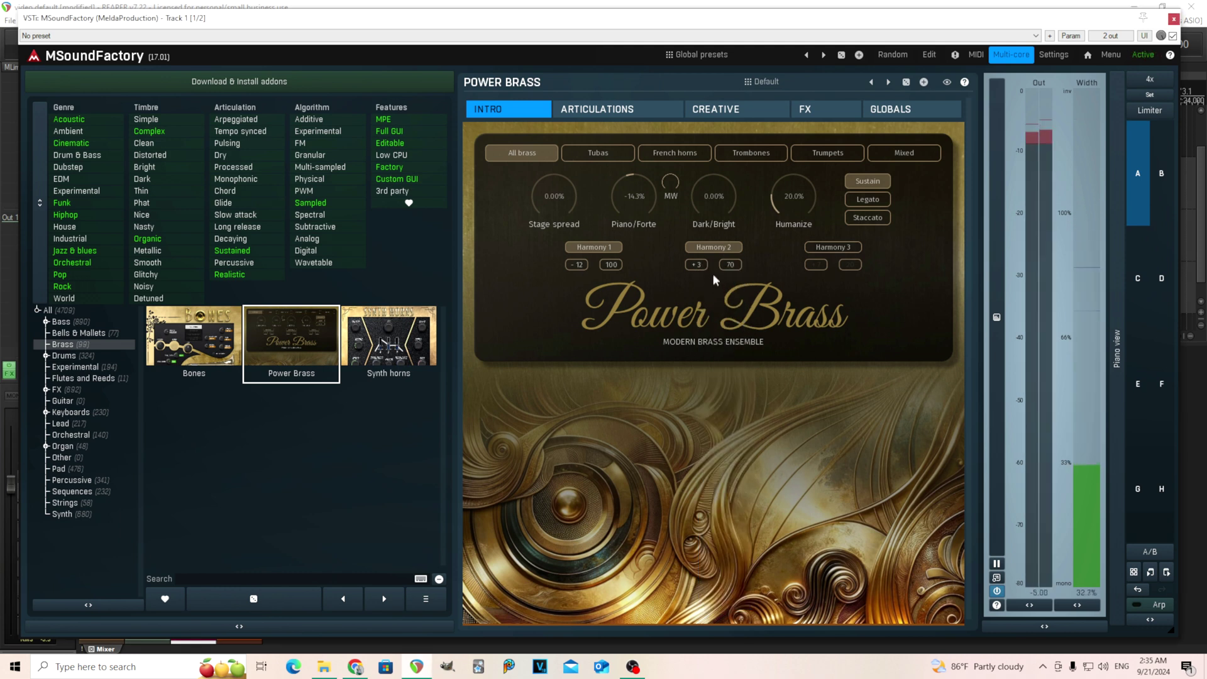
pyautogui.click(697, 265)
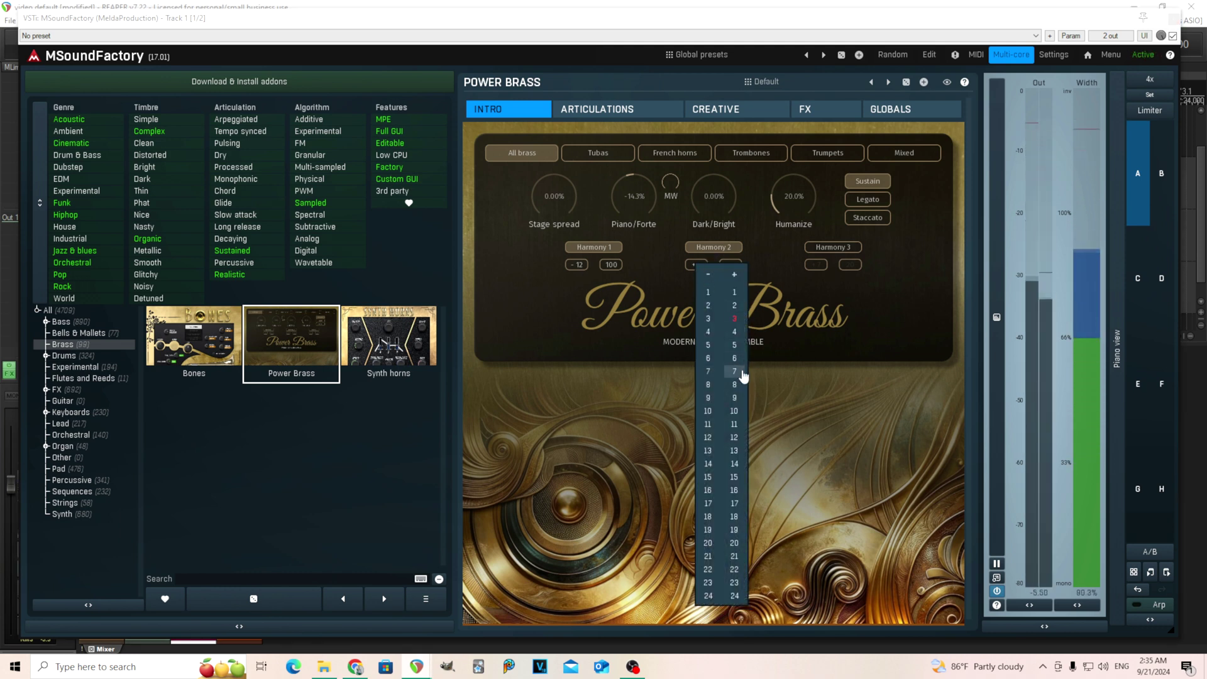
pyautogui.click(742, 372)
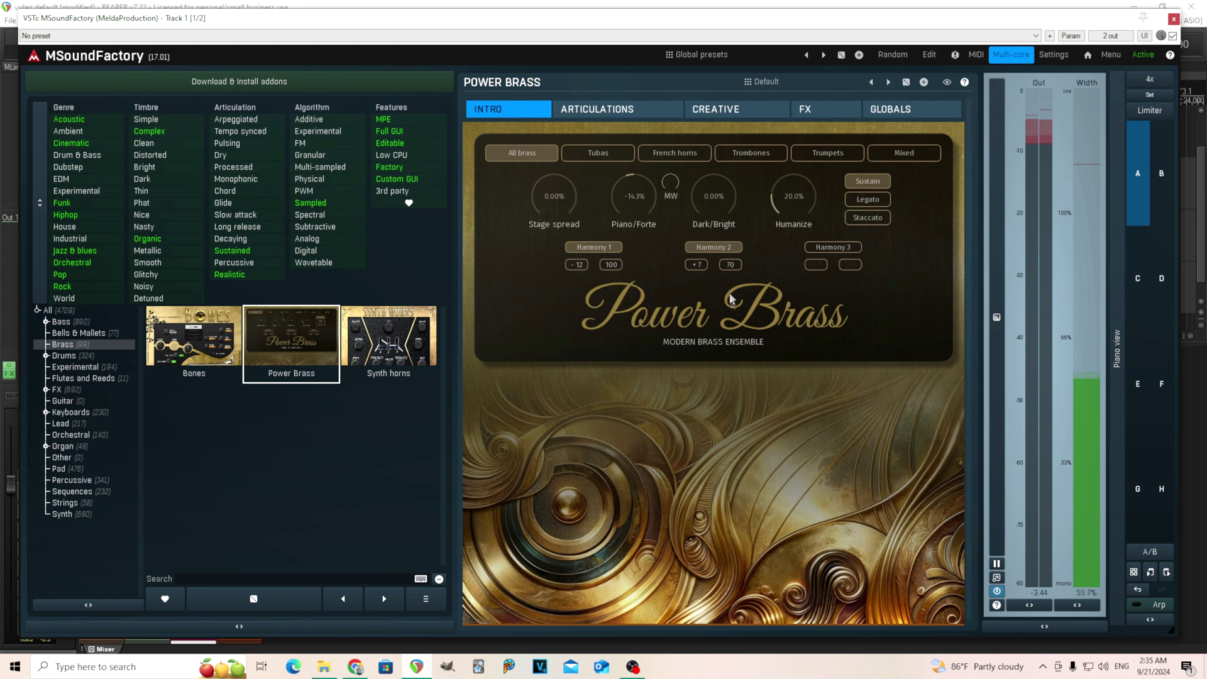
pyautogui.moveTo(731, 264); pyautogui.dragTo(731, 251)
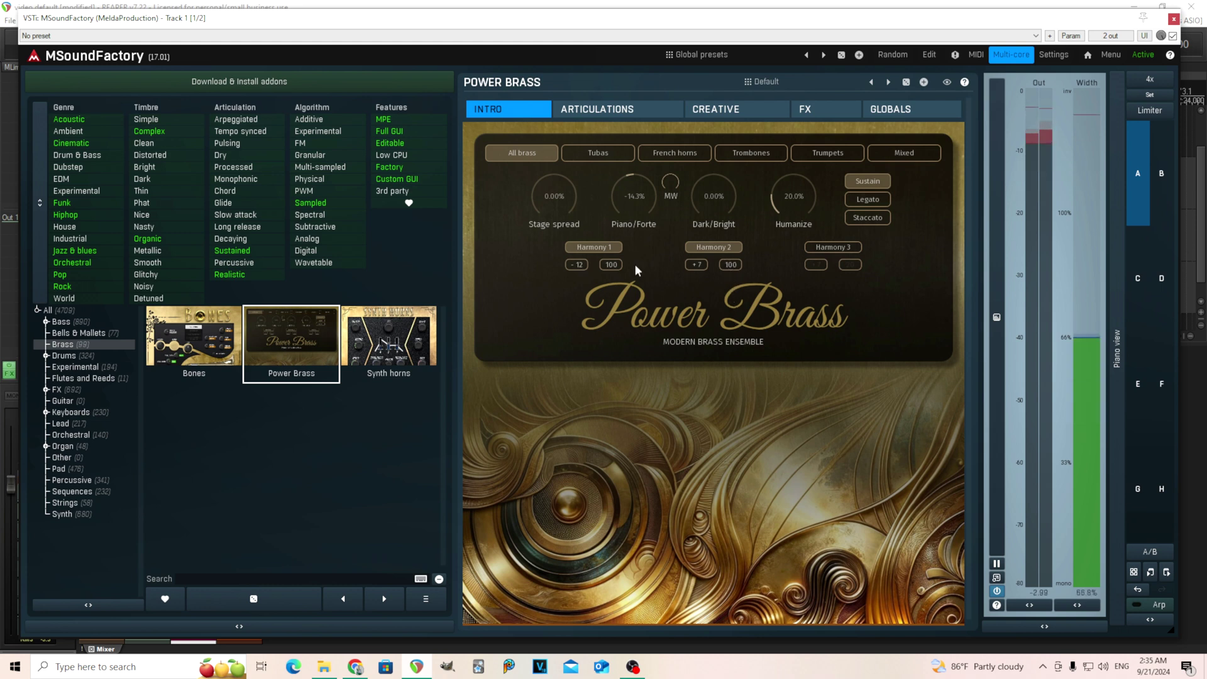
pyautogui.moveTo(612, 264)
pyautogui.mouseDown()
pyautogui.moveTo(611, 280)
pyautogui.moveTo(611, 249)
pyautogui.mouseUp()
pyautogui.click(698, 265)
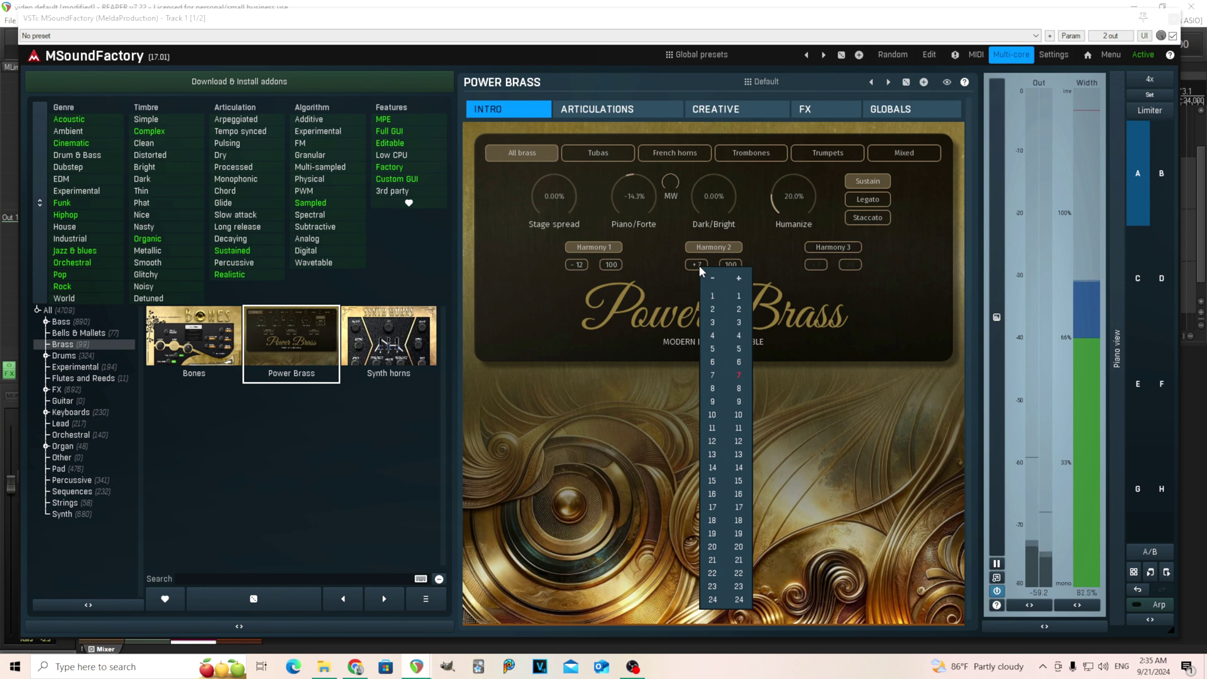
pyautogui.click(743, 376)
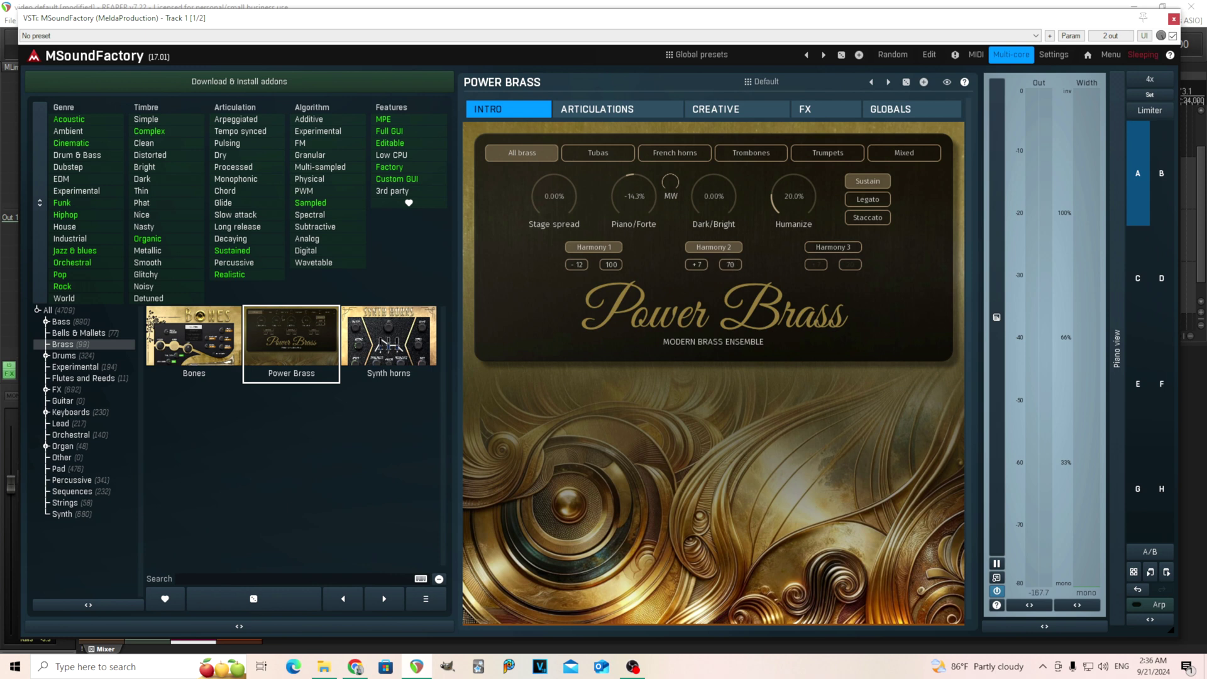
pyautogui.moveTo(730, 265)
pyautogui.mouseDown()
pyautogui.moveTo(731, 295)
pyautogui.moveTo(731, 264)
pyautogui.mouseUp()
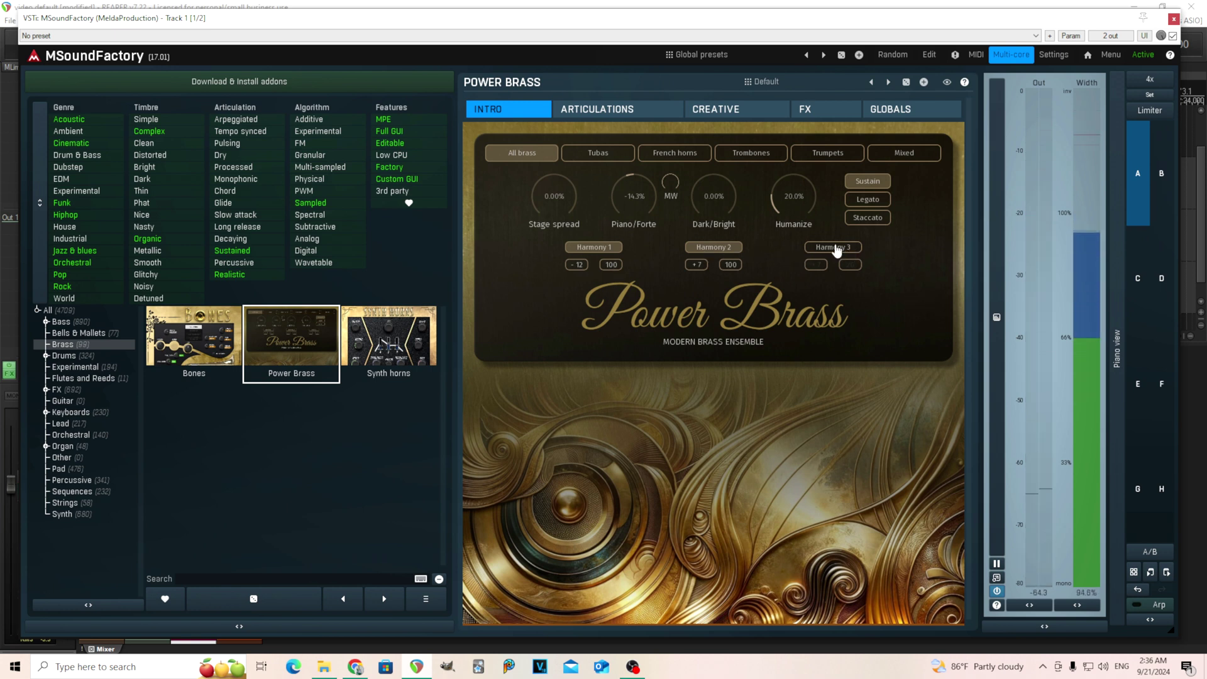
pyautogui.click(708, 249)
pyautogui.click(581, 248)
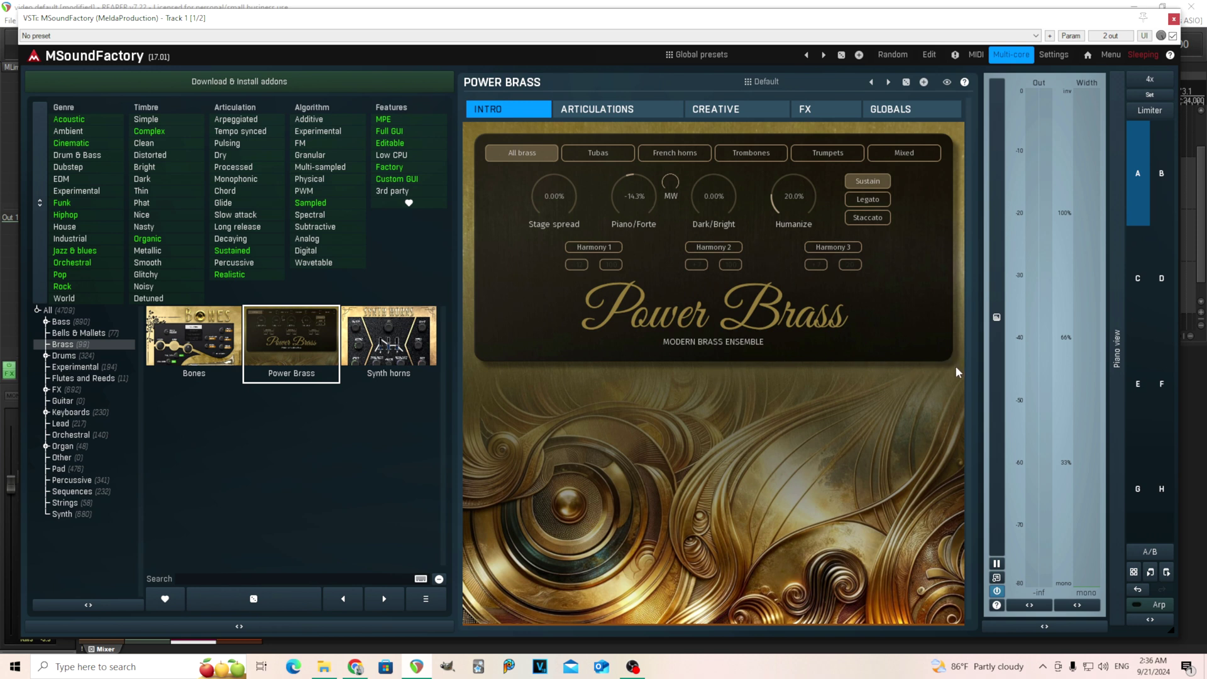
# - Review the Articulations section settings, then switch to the Creative page
pyautogui.click(612, 114)
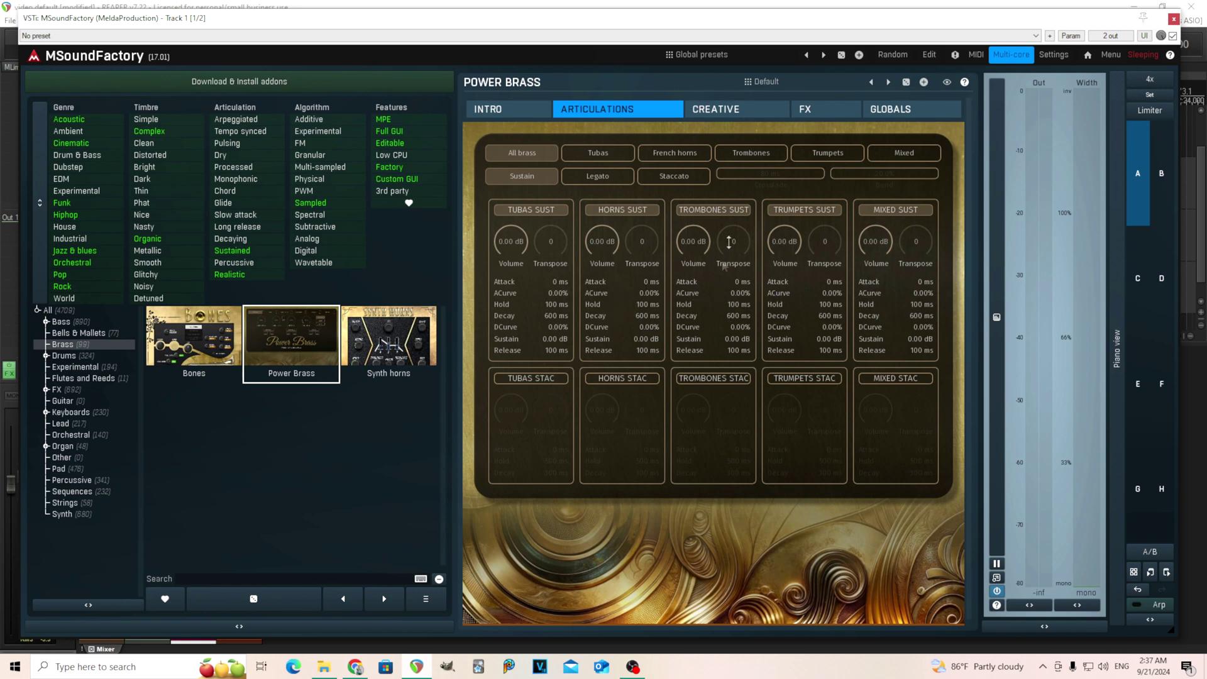
pyautogui.click(751, 113)
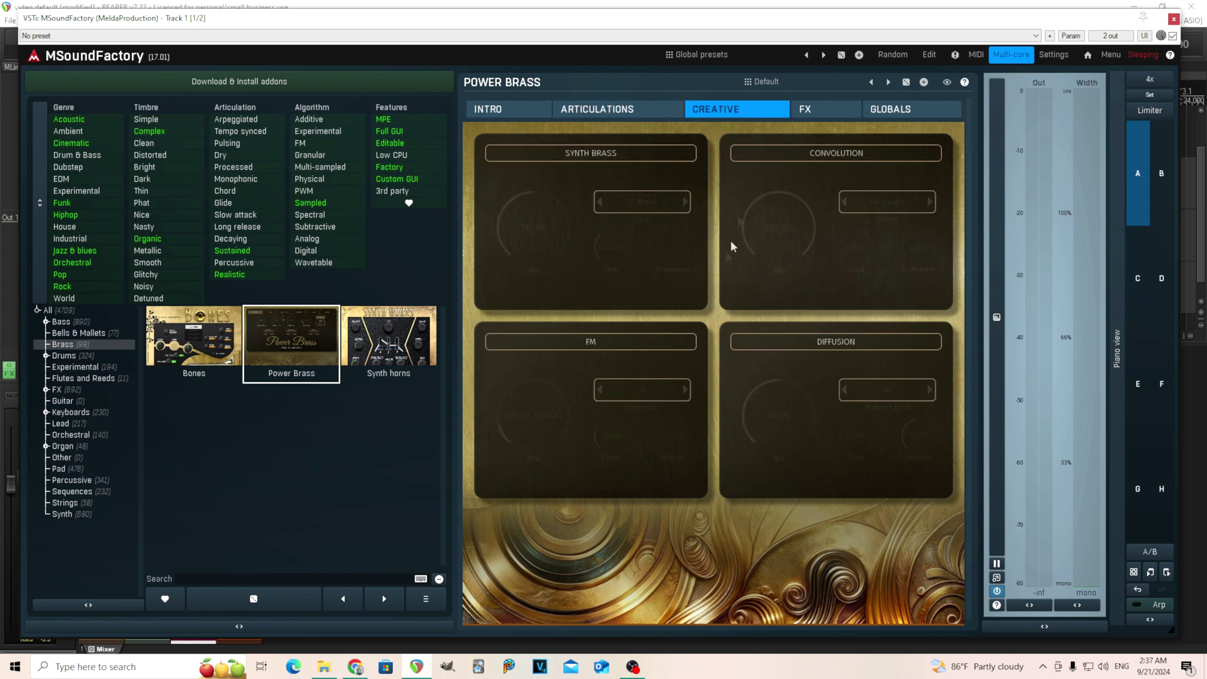
# - Enable Synth Brass and test its Mix and Transpose, leaving Transpose at 0 and Mix near 50.8%
pyautogui.click(613, 158)
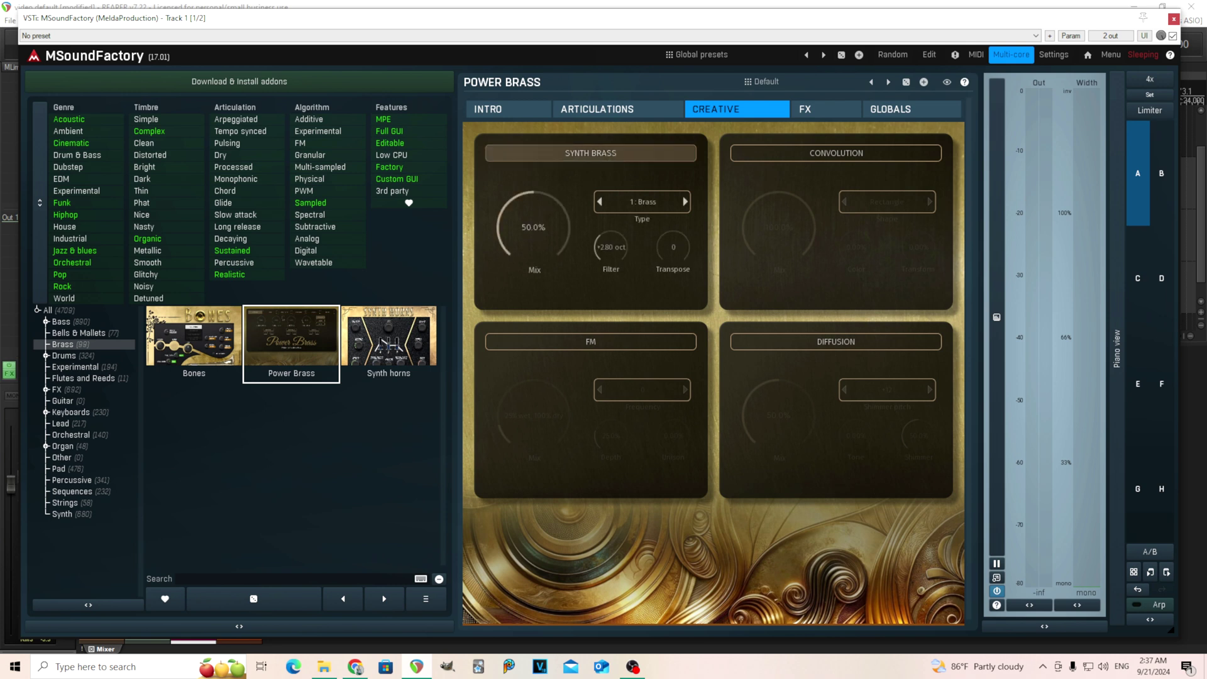
pyautogui.moveTo(532, 233); pyautogui.dragTo(531, 195)
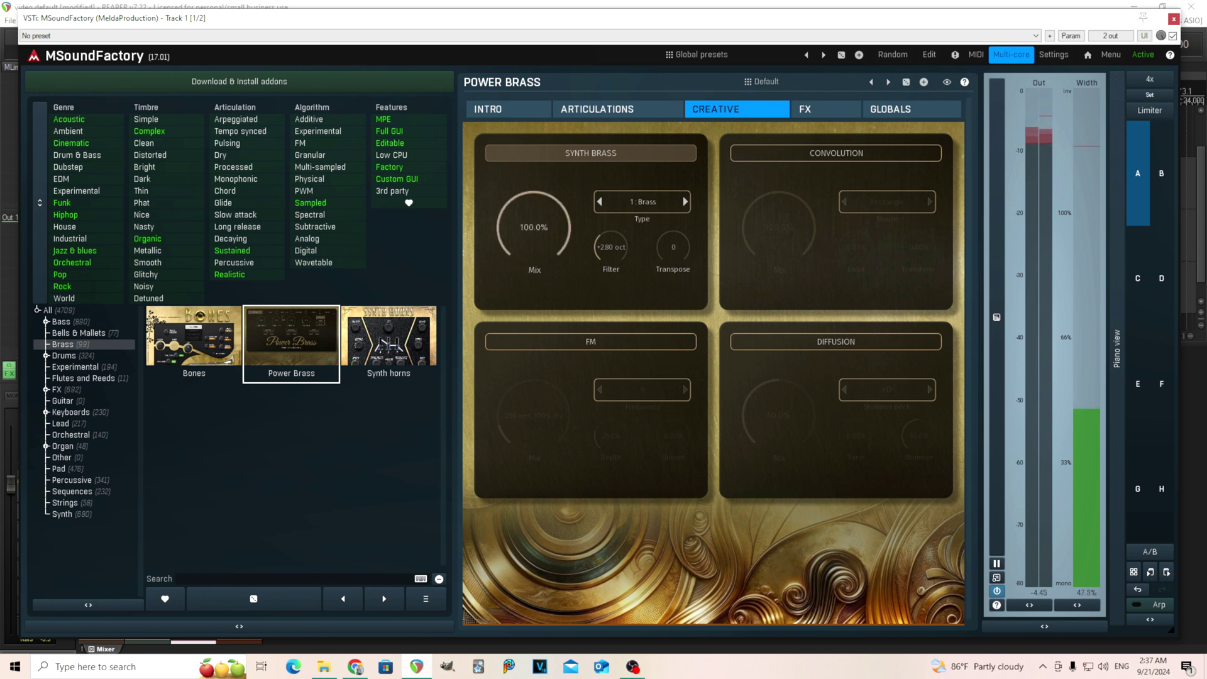
pyautogui.doubleClick(531, 233)
pyautogui.moveTo(532, 233); pyautogui.dragTo(532, 228)
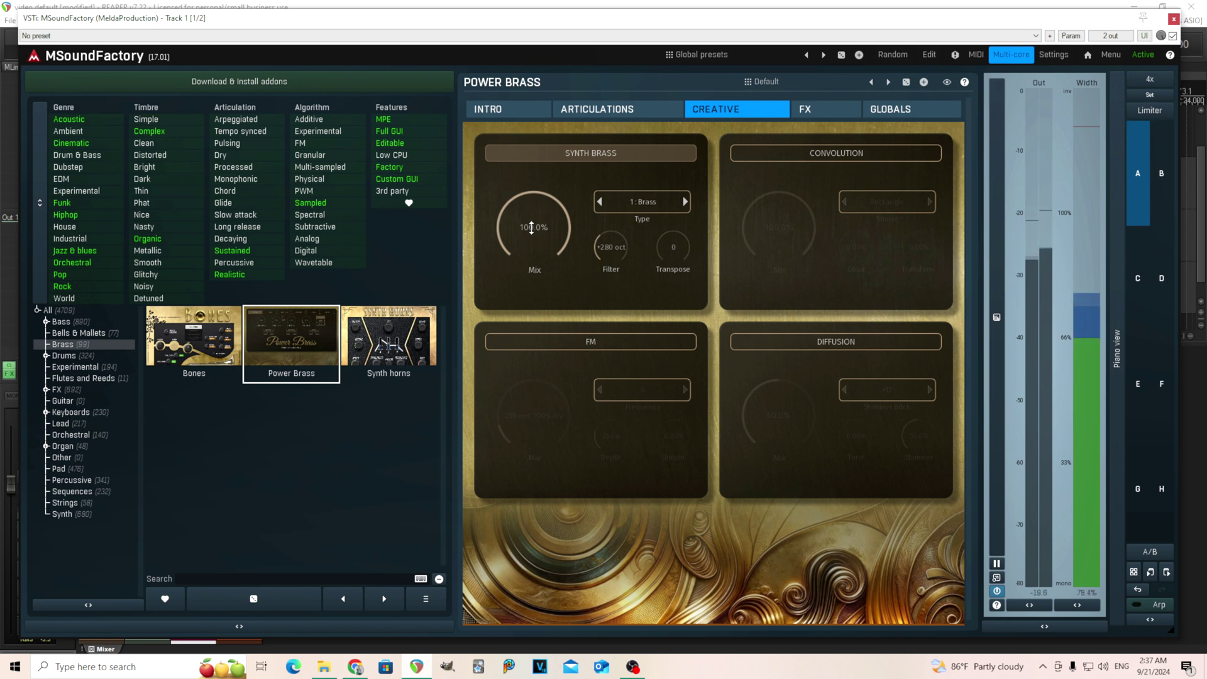
pyautogui.doubleClick(531, 228)
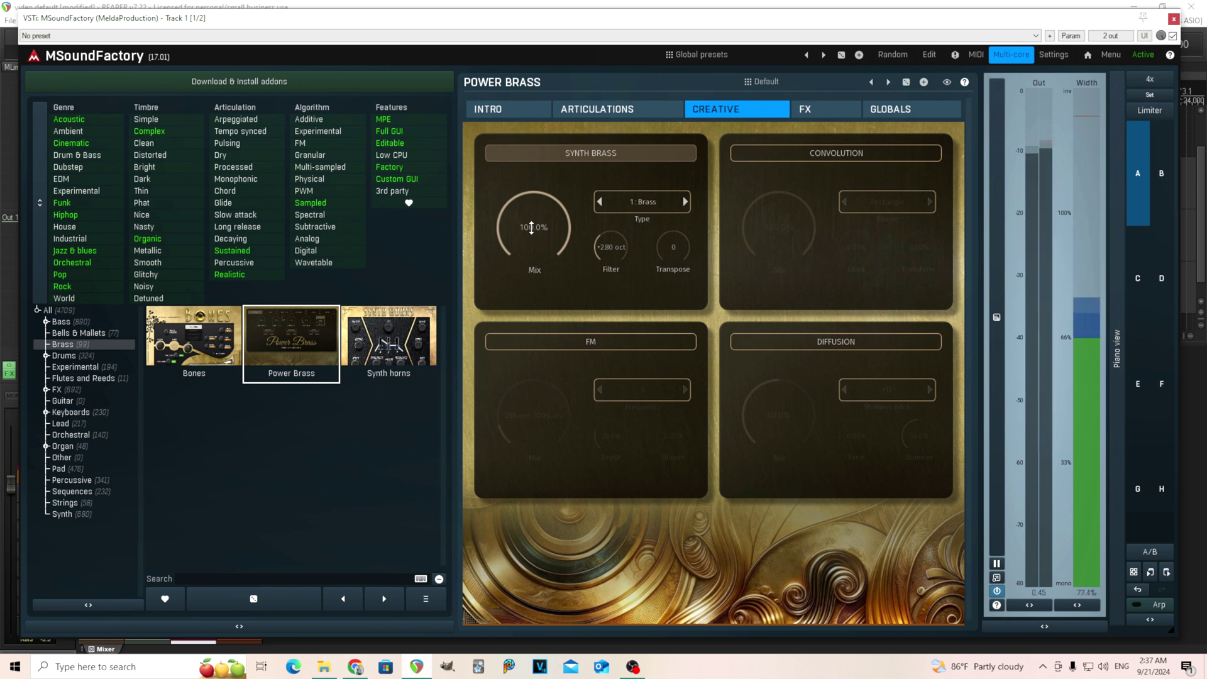
pyautogui.moveTo(529, 230); pyautogui.dragTo(529, 201)
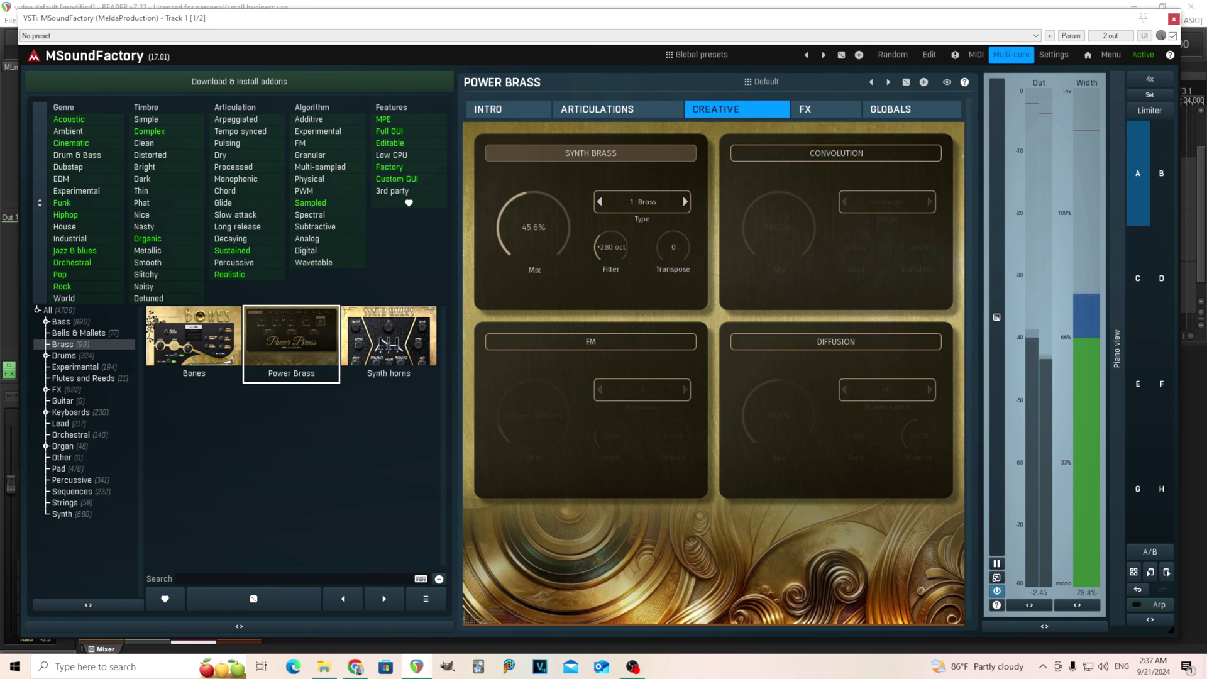
pyautogui.moveTo(673, 264); pyautogui.dragTo(674, 259)
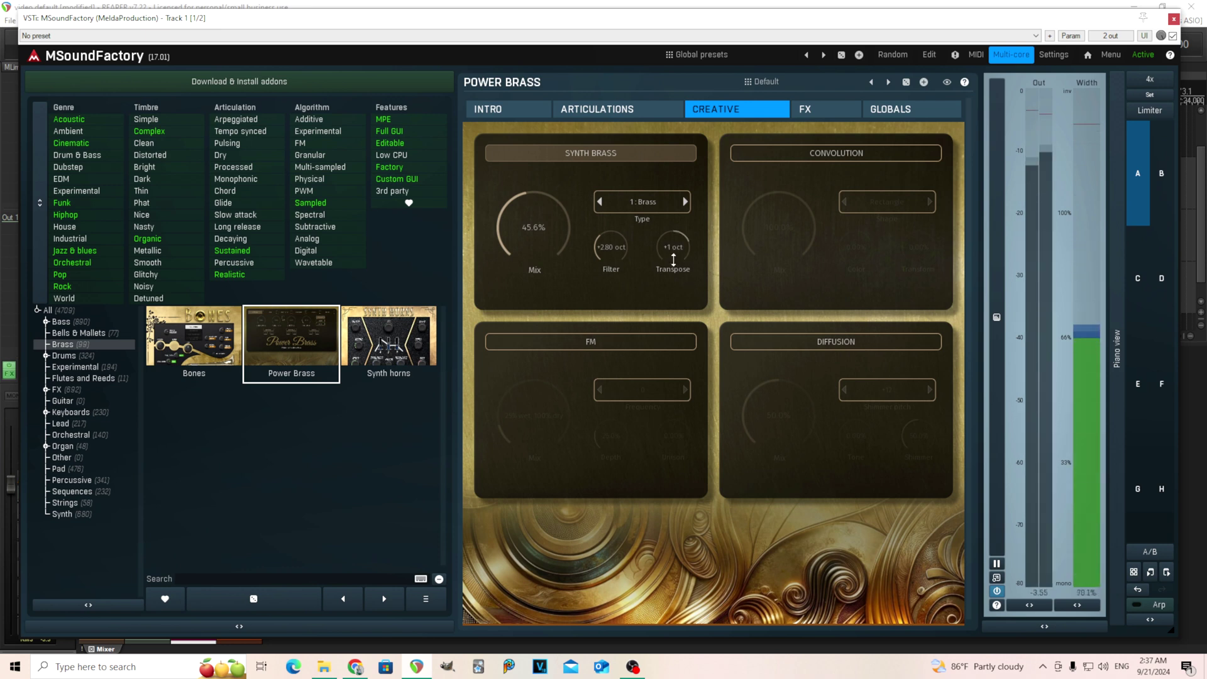
pyautogui.moveTo(534, 227)
pyautogui.mouseDown()
pyautogui.moveTo(534, 188)
pyautogui.moveTo(534, 211)
pyautogui.mouseUp()
pyautogui.doubleClick(673, 247)
pyautogui.moveTo(674, 247); pyautogui.dragTo(687, 250)
pyautogui.doubleClick(674, 247)
pyautogui.moveTo(563, 242); pyautogui.dragTo(563, 254)
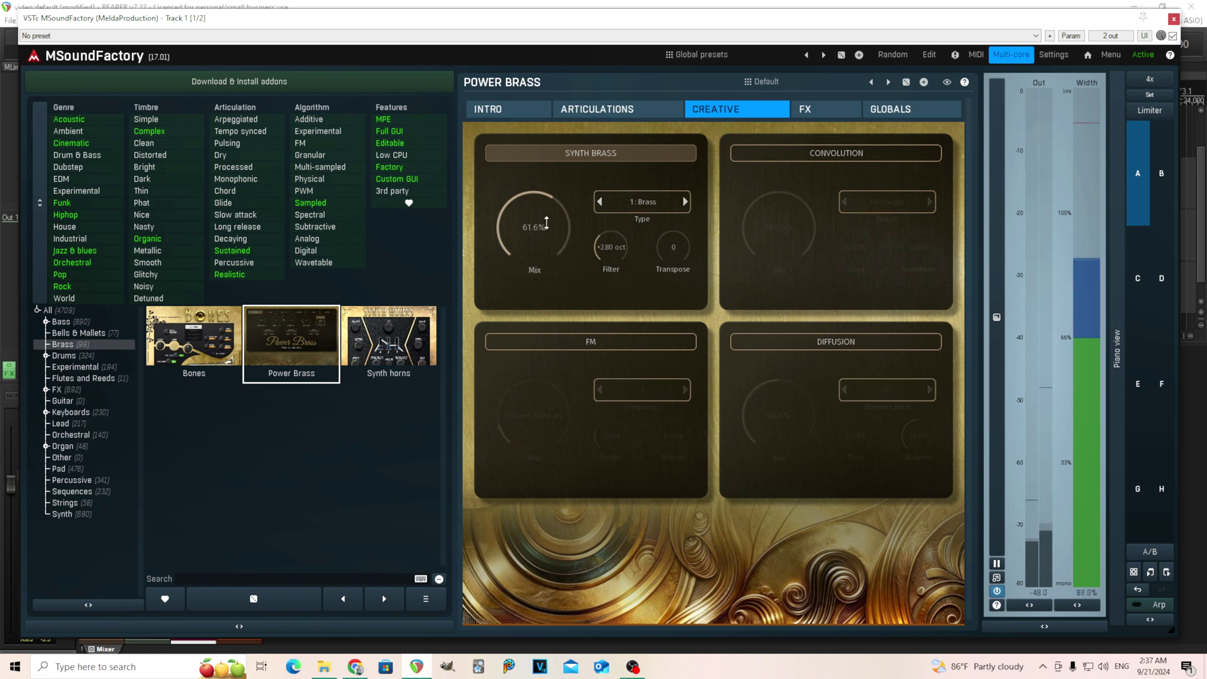
# - Set the Synth Brass type to 7: French horn 2 and fade its Mix to 0%
pyautogui.click(635, 202)
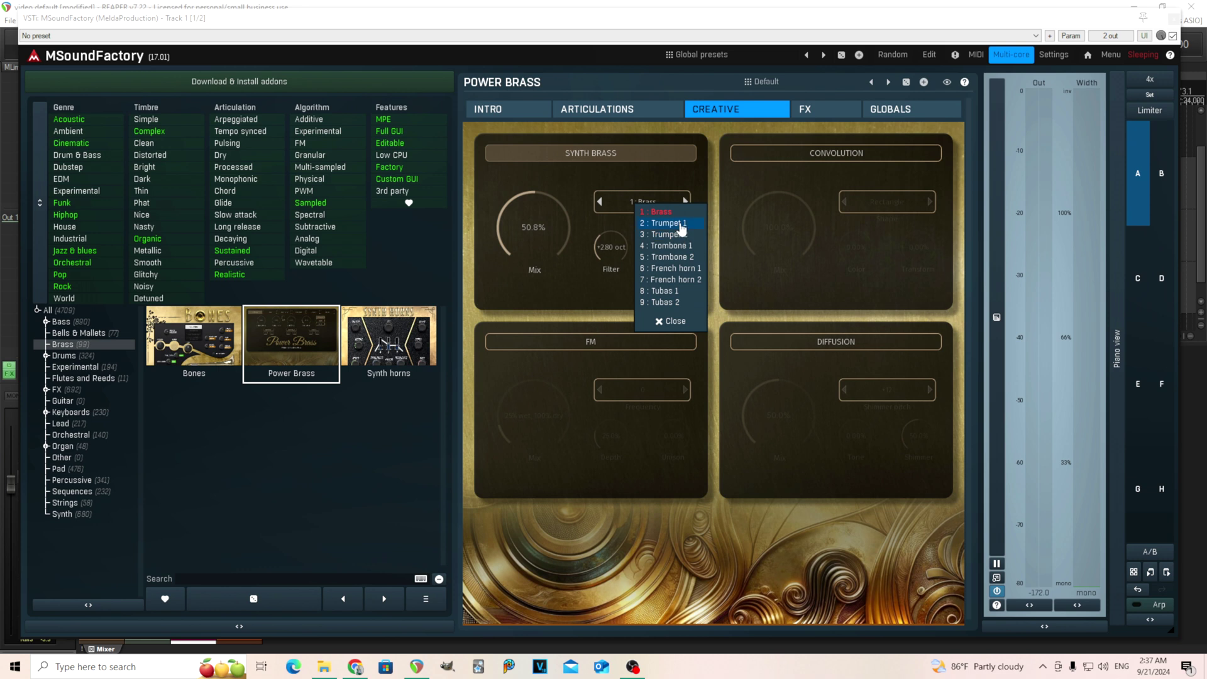
pyautogui.click(657, 225)
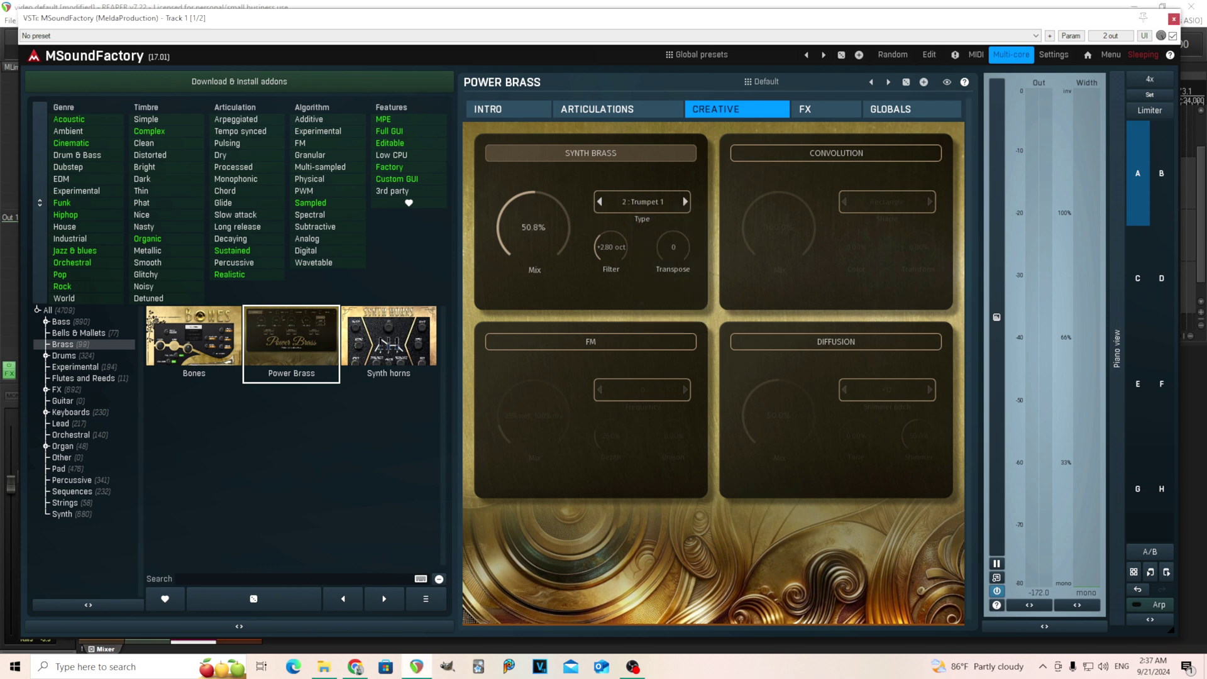
pyautogui.click(687, 202)
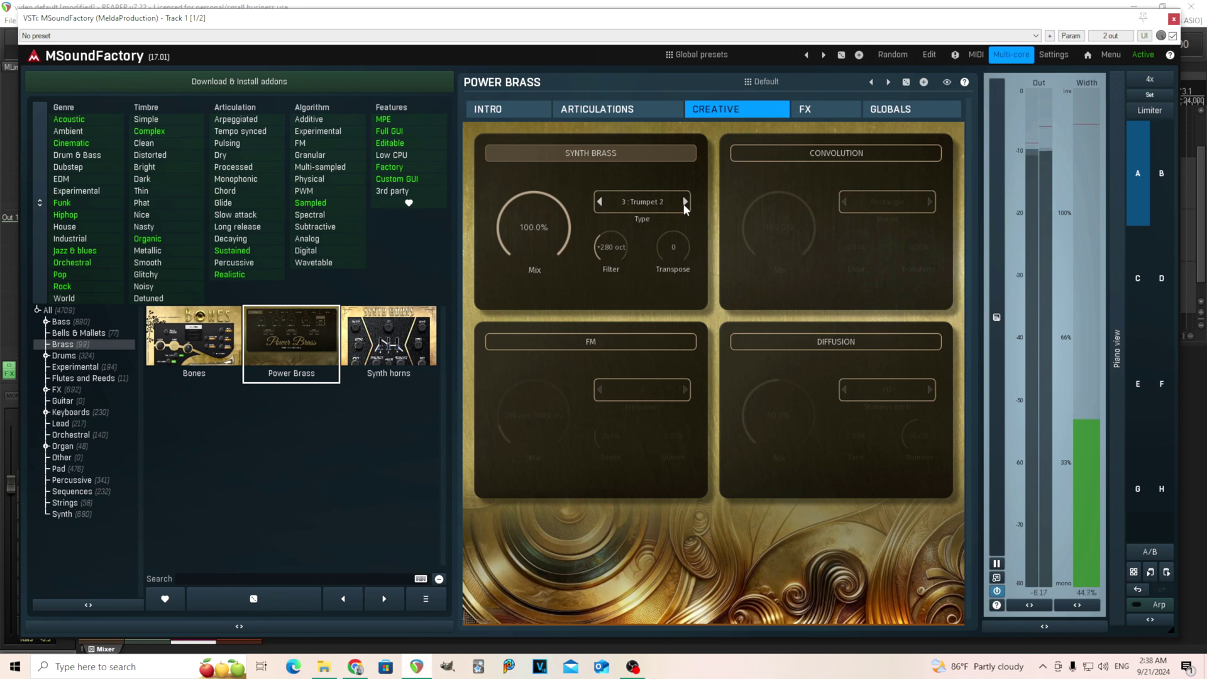
pyautogui.click(686, 202)
pyautogui.click(686, 201)
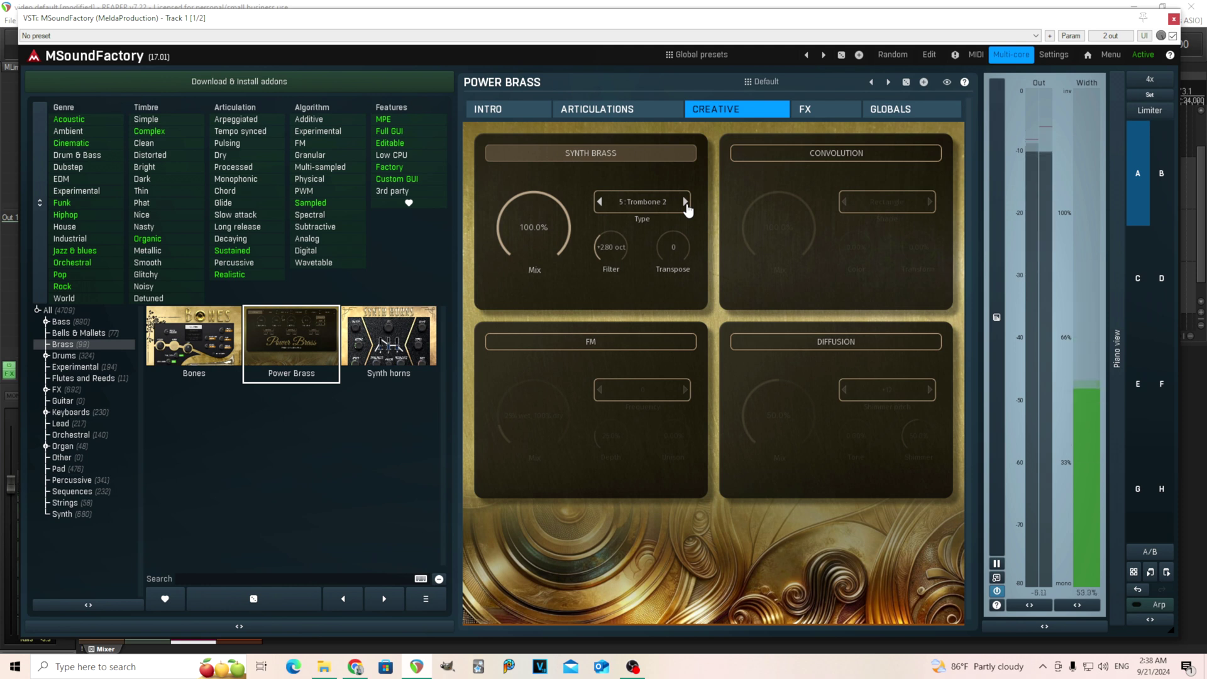
pyautogui.click(686, 202)
pyautogui.click(686, 202)
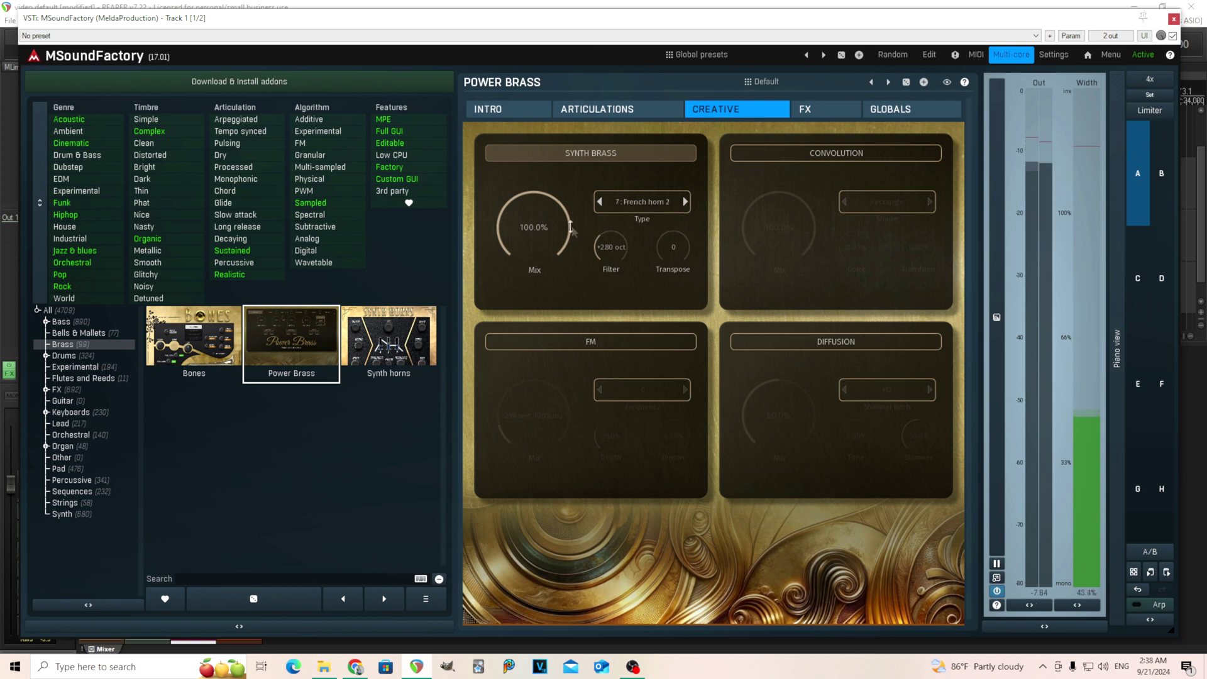
pyautogui.moveTo(534, 227); pyautogui.dragTo(534, 327)
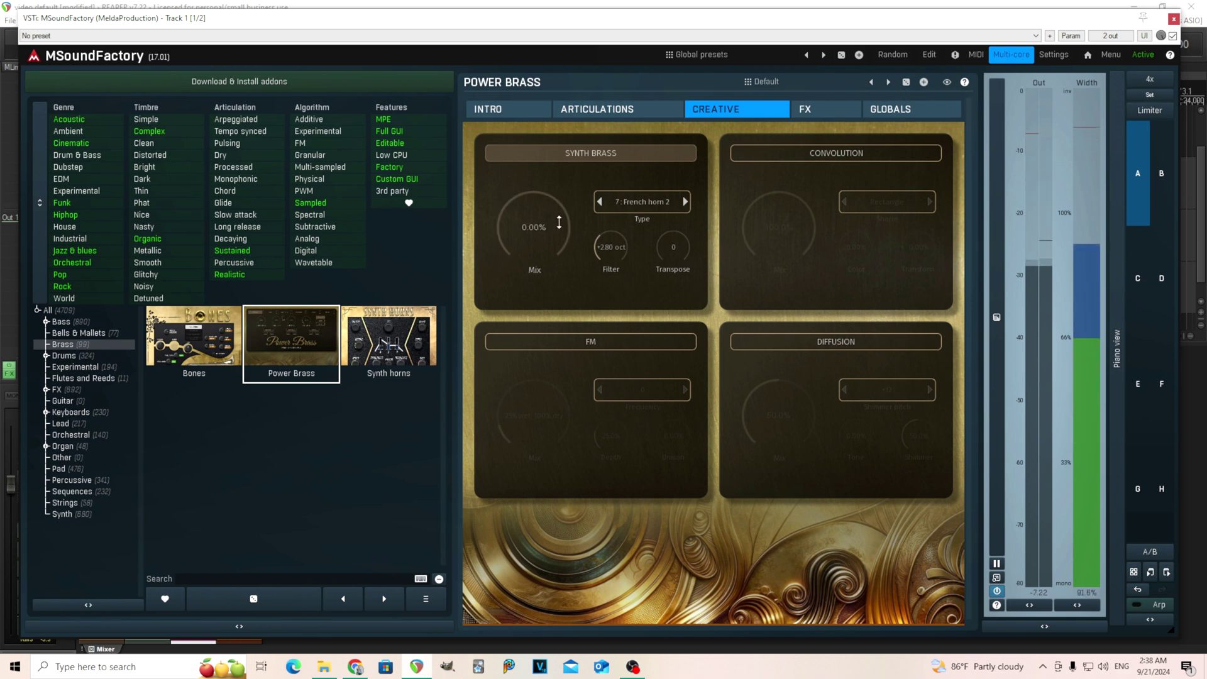
# - Switch off Synth Brass, enable Convolution, and test its Mix before returning it to 100%
pyautogui.click(663, 155)
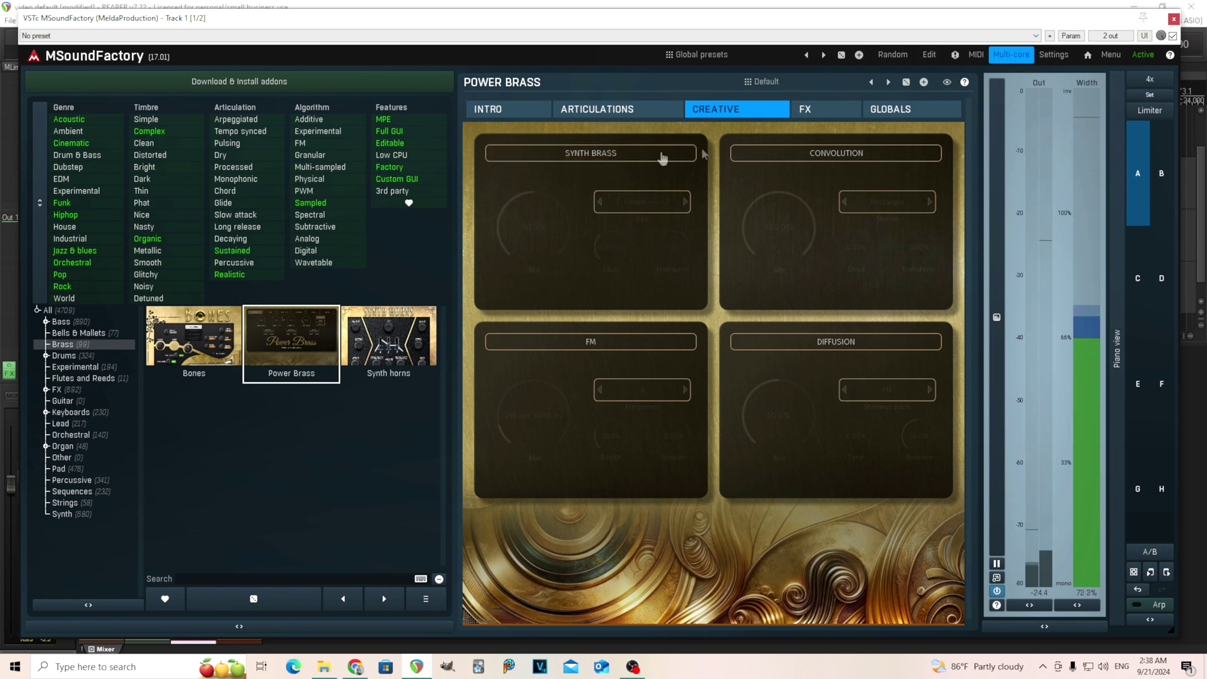
pyautogui.click(827, 157)
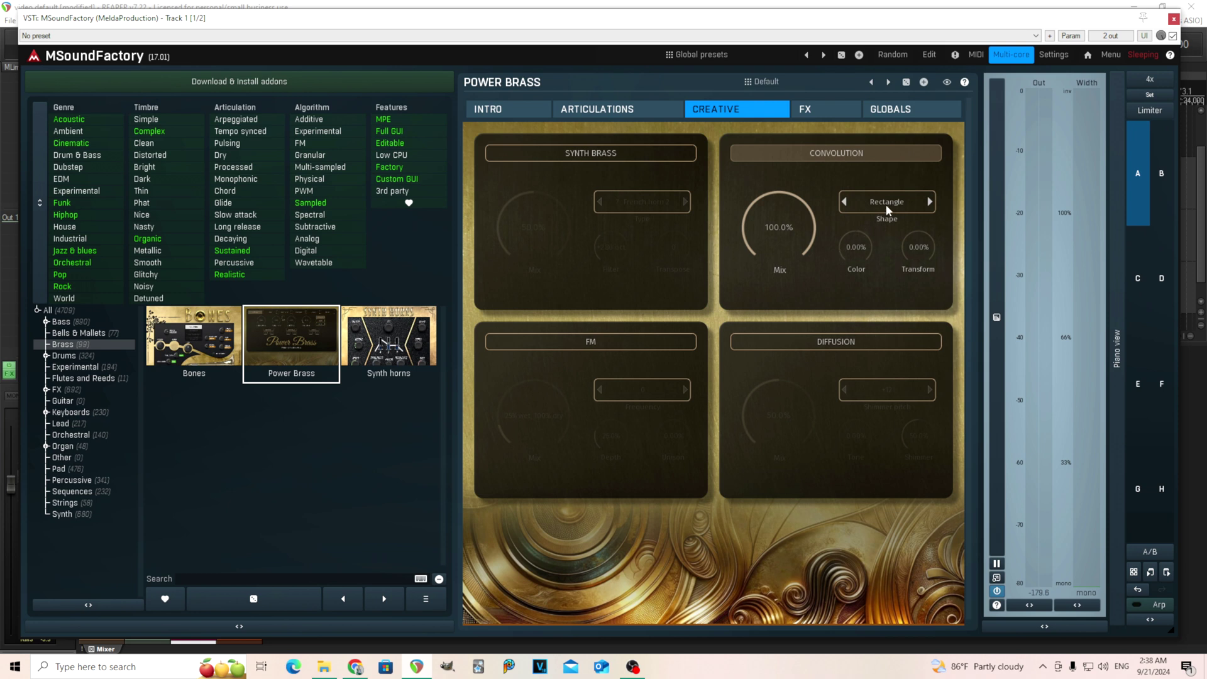
pyautogui.click(886, 205)
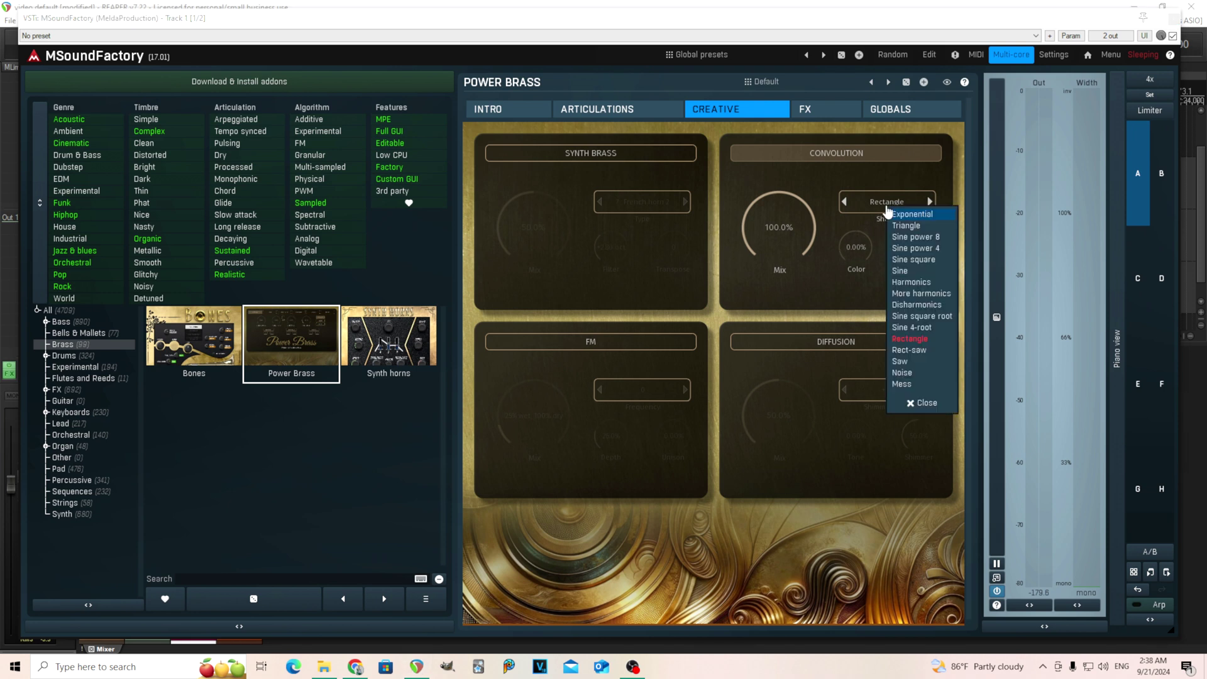
pyautogui.click(922, 340)
pyautogui.moveTo(779, 227); pyautogui.dragTo(779, 277)
pyautogui.moveTo(797, 228); pyautogui.dragTo(798, 170)
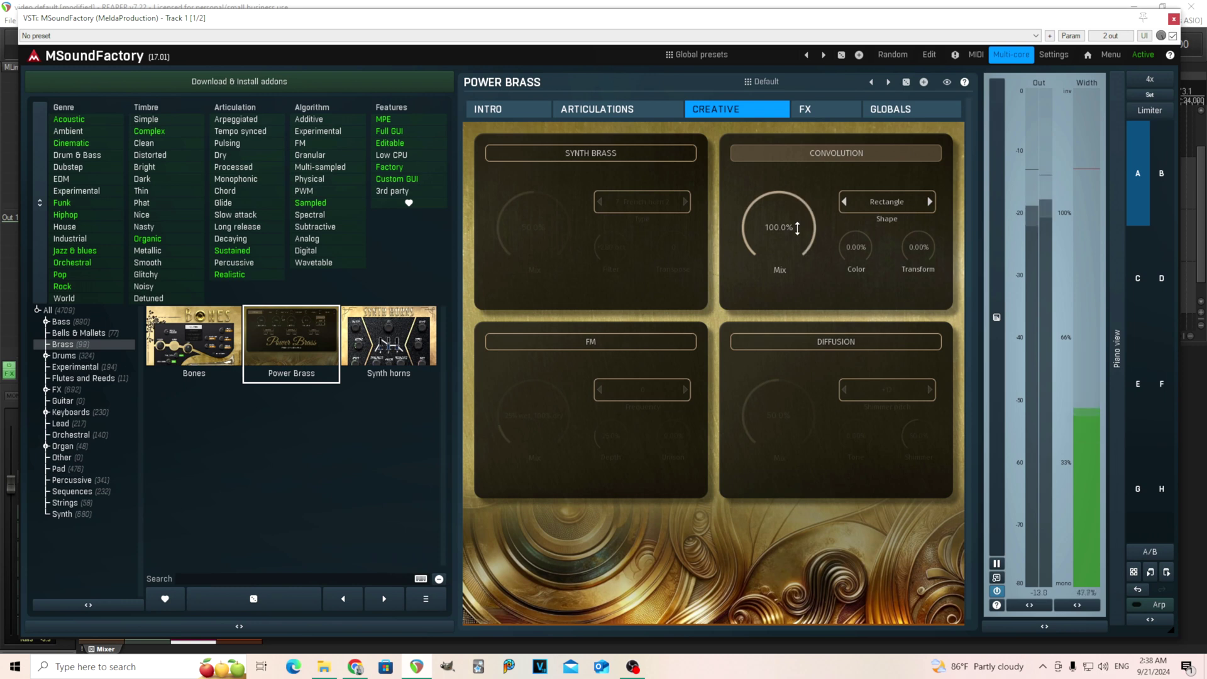
# - Audition Convolution shapes, settle on Triangle with Mix at 84.4%, then switch Convolution off
pyautogui.click(930, 201)
pyautogui.click(931, 202)
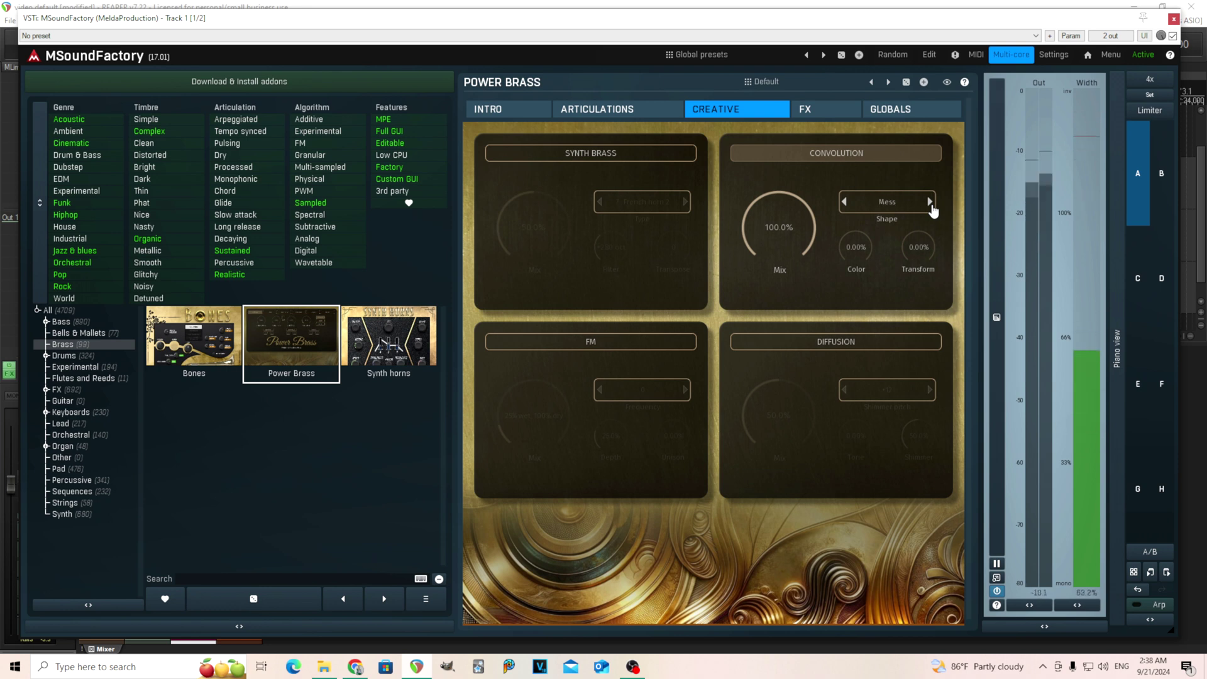
pyautogui.click(930, 202)
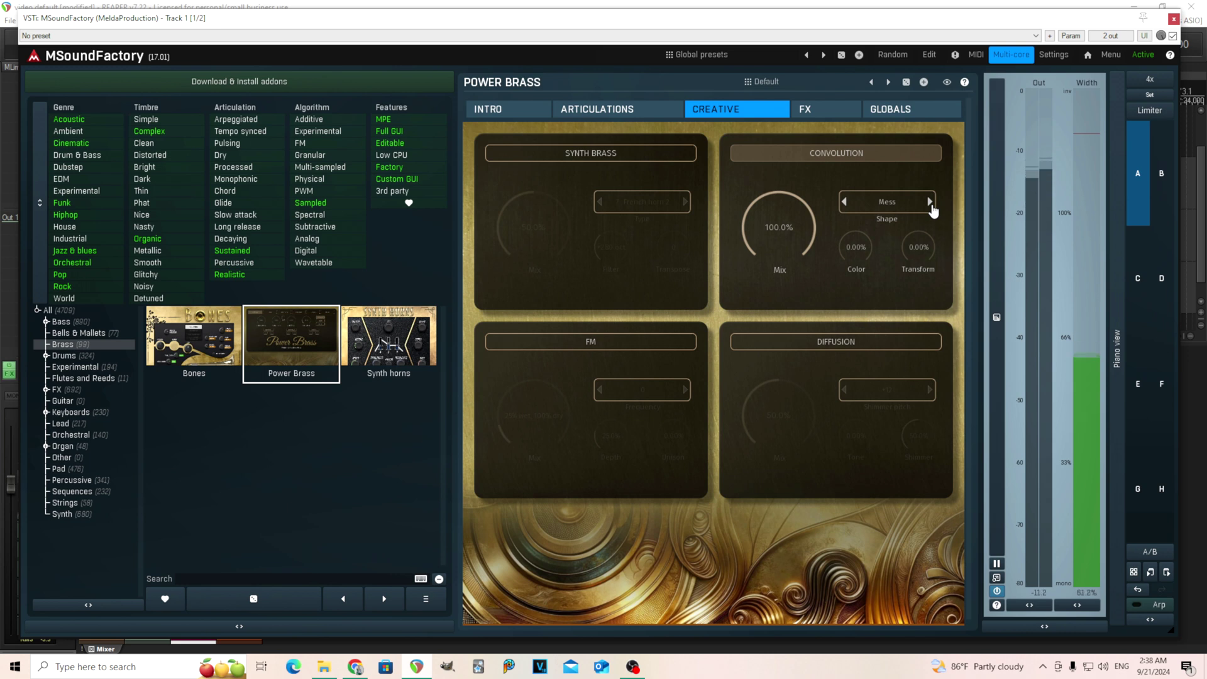
pyautogui.click(874, 204)
pyautogui.click(912, 223)
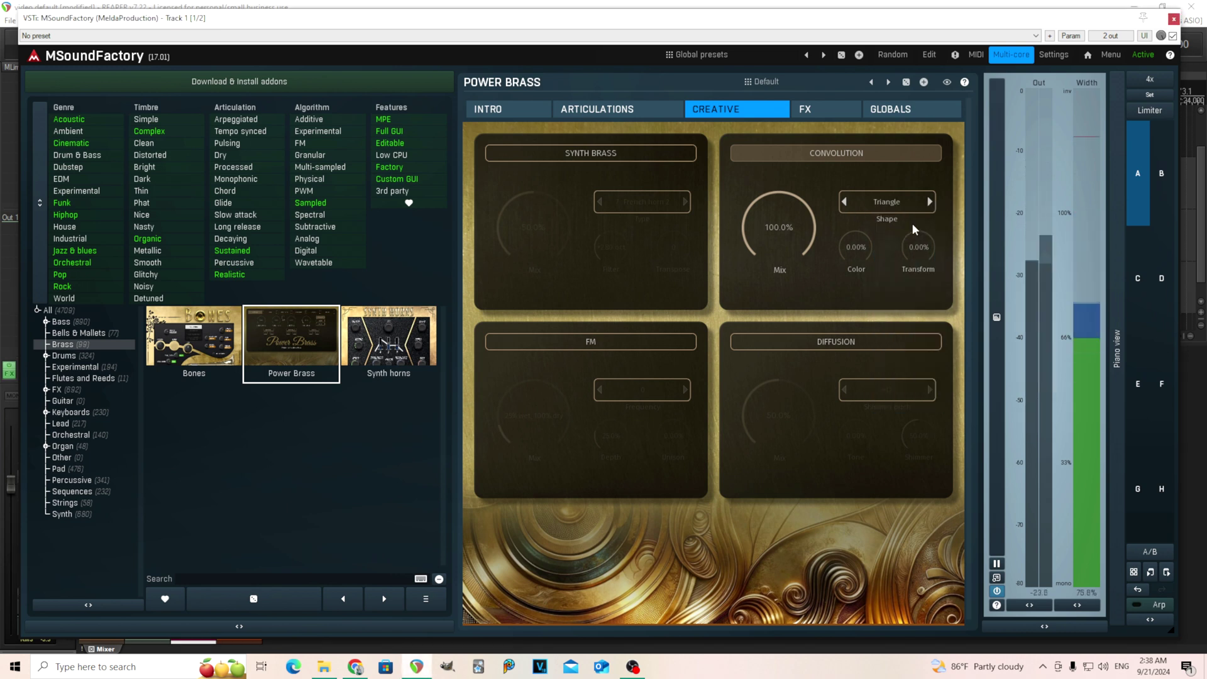
pyautogui.click(900, 205)
pyautogui.click(923, 238)
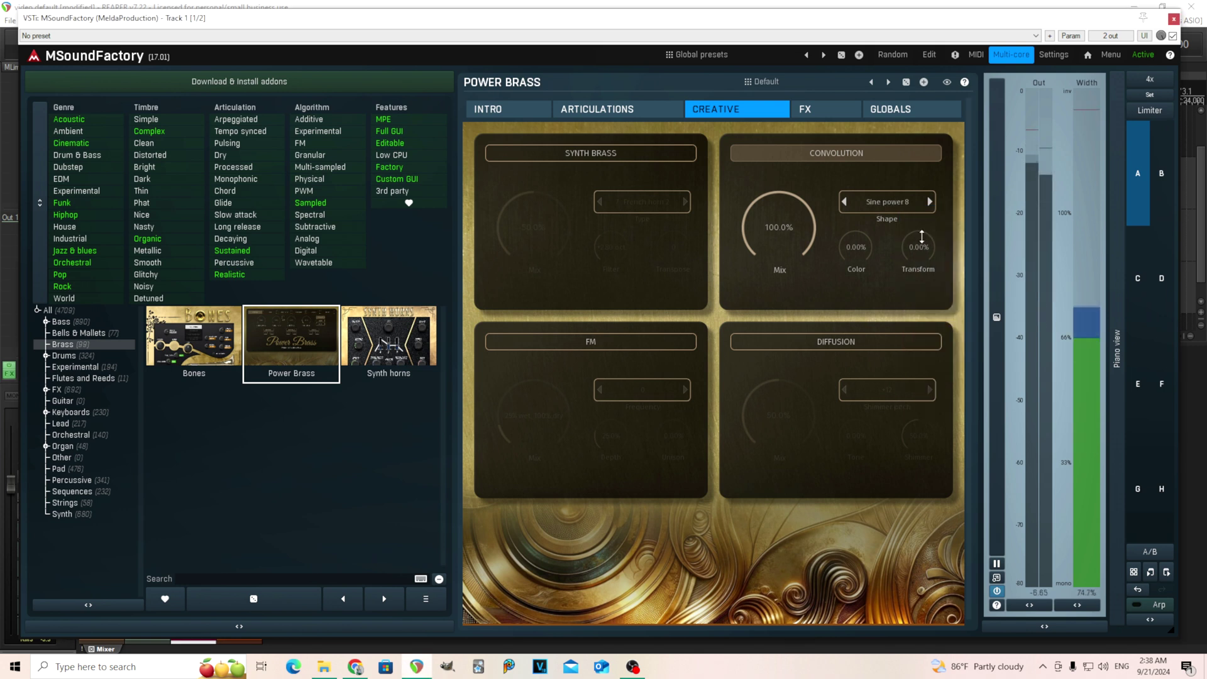
pyautogui.click(855, 200)
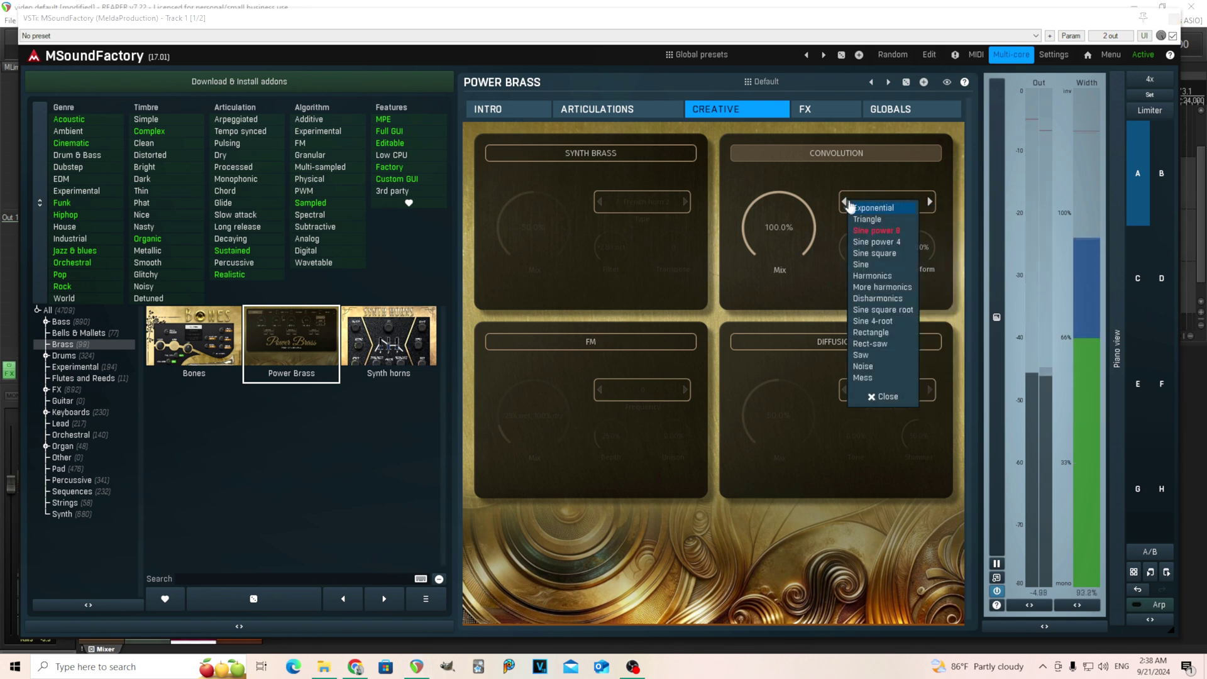
pyautogui.click(881, 221)
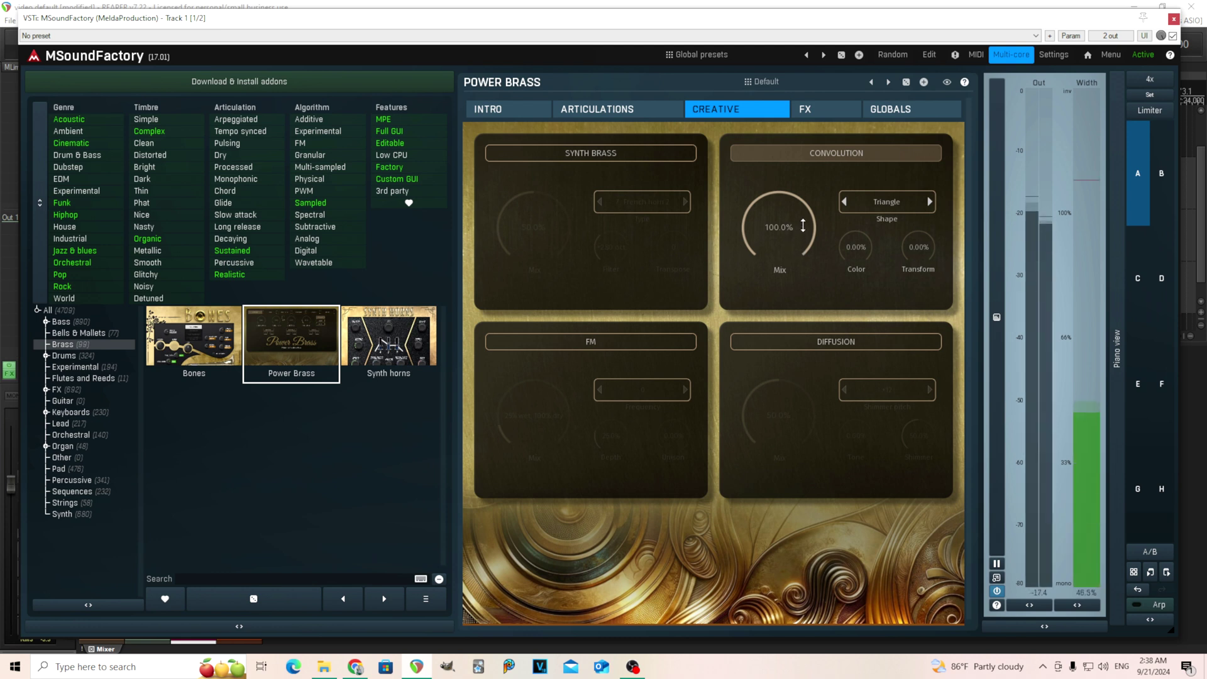
pyautogui.moveTo(803, 226)
pyautogui.mouseDown()
pyautogui.moveTo(803, 264)
pyautogui.moveTo(803, 188)
pyautogui.moveTo(803, 209)
pyautogui.mouseUp()
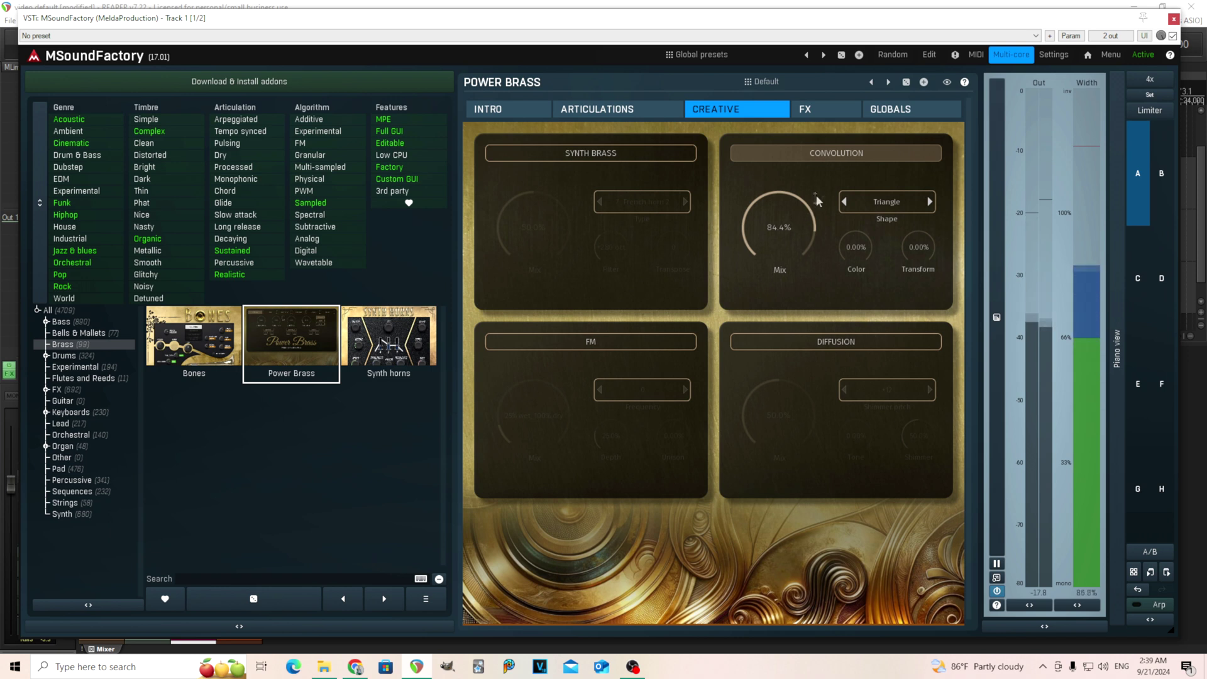
pyautogui.click(833, 162)
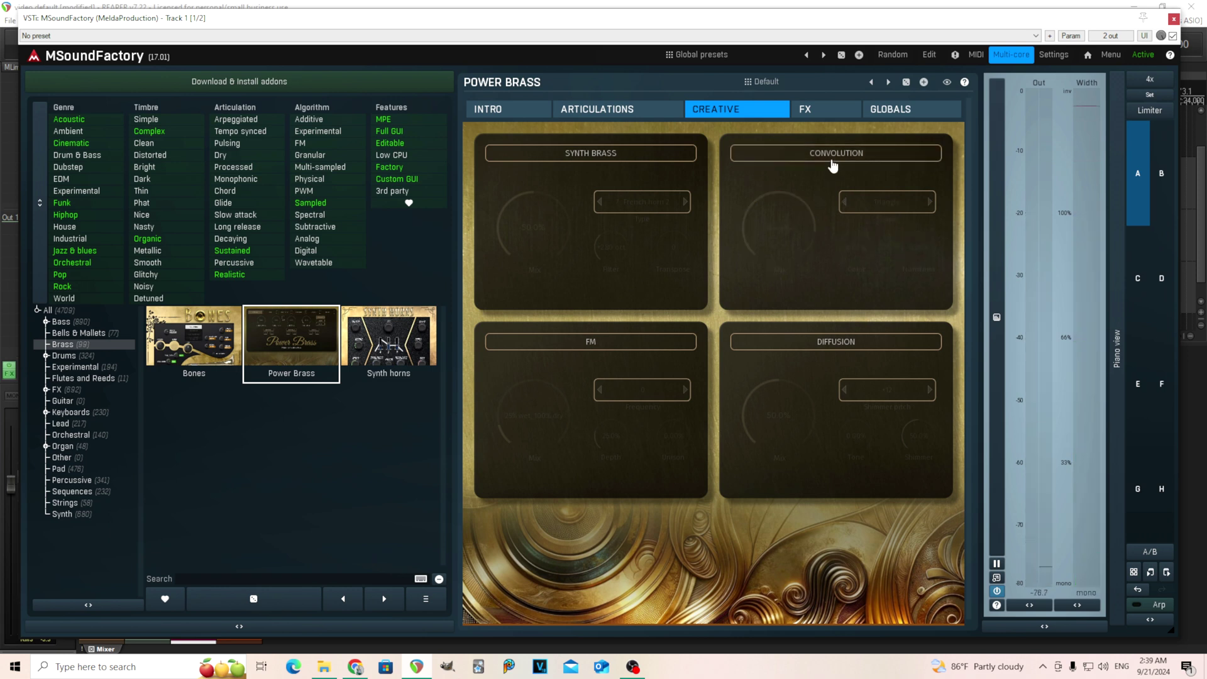
# - Switch on FM and step its Frequency through values from -17.00 up to +12.00
pyautogui.click(623, 345)
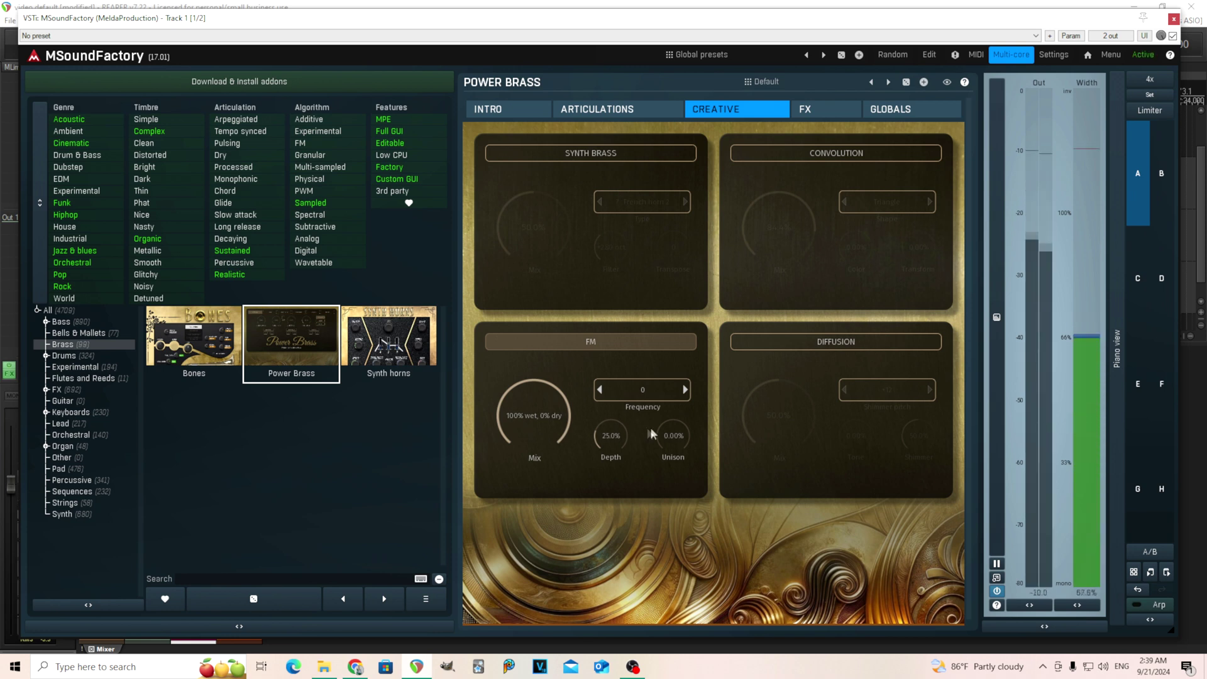
pyautogui.click(600, 390)
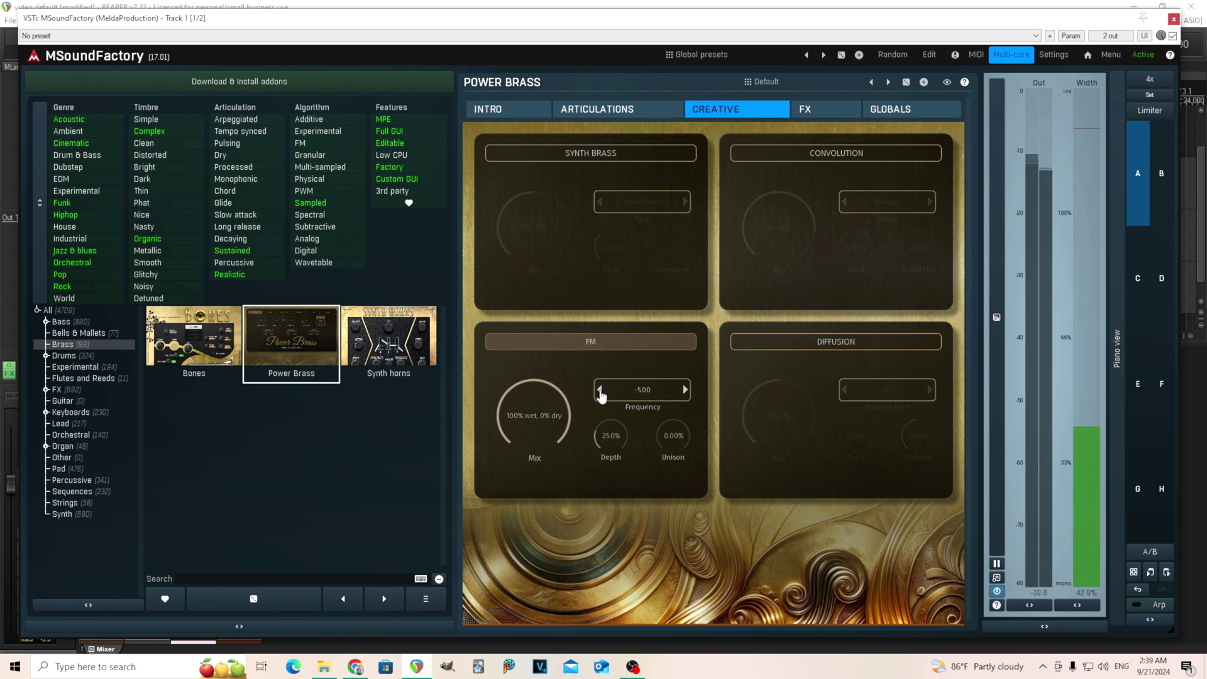
pyautogui.click(601, 393)
pyautogui.click(685, 391)
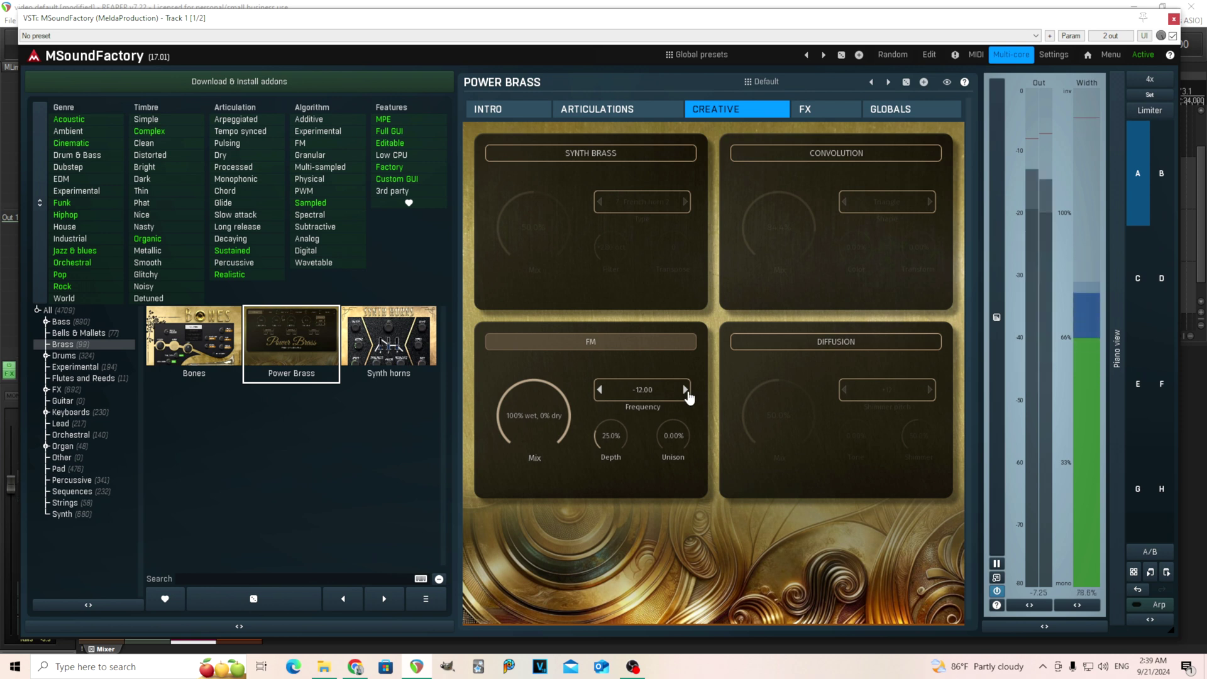
pyautogui.click(685, 391)
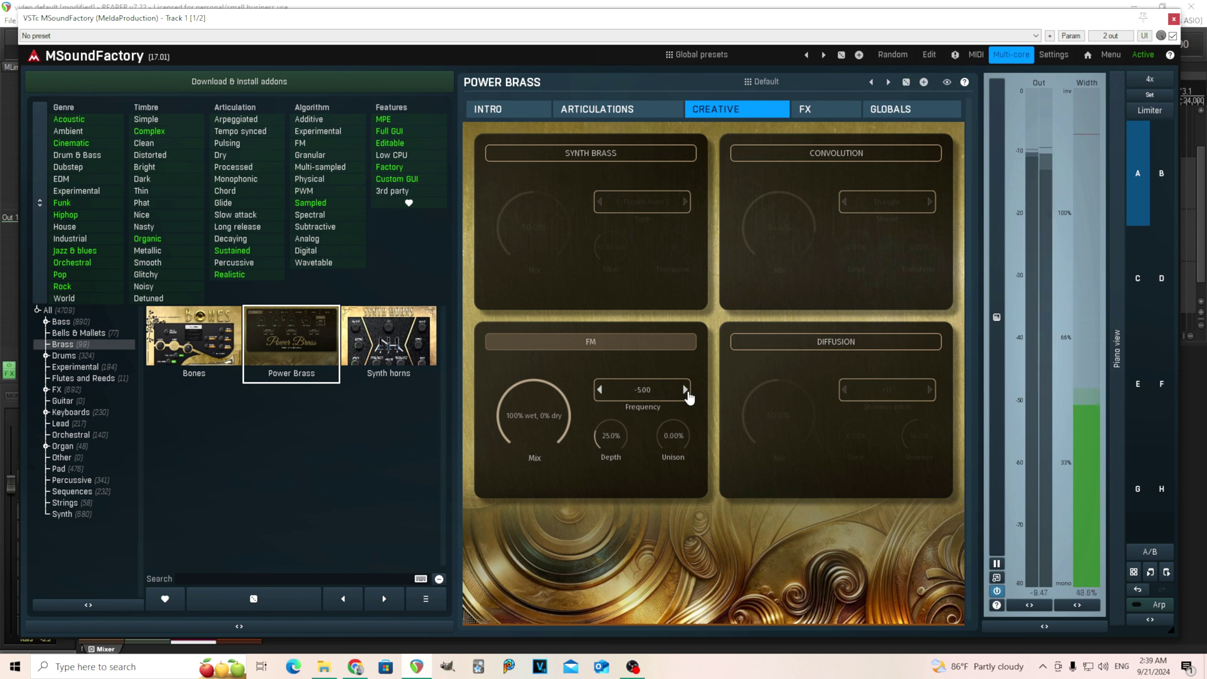
pyautogui.click(686, 390)
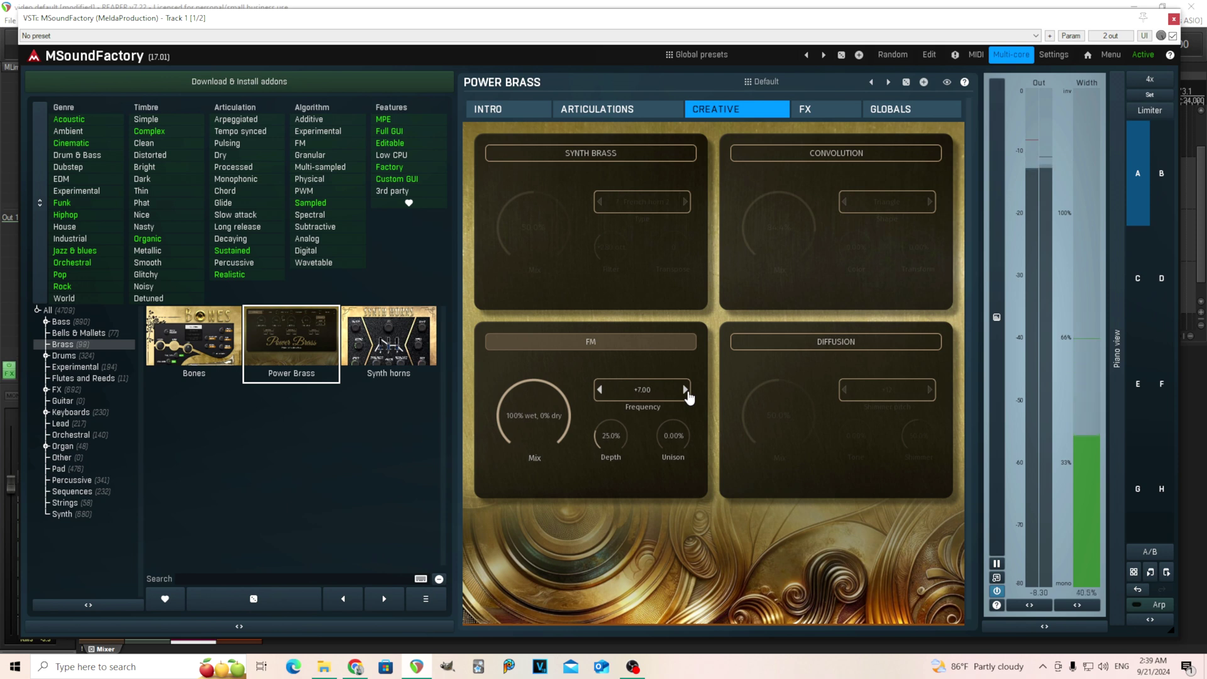
pyautogui.click(685, 390)
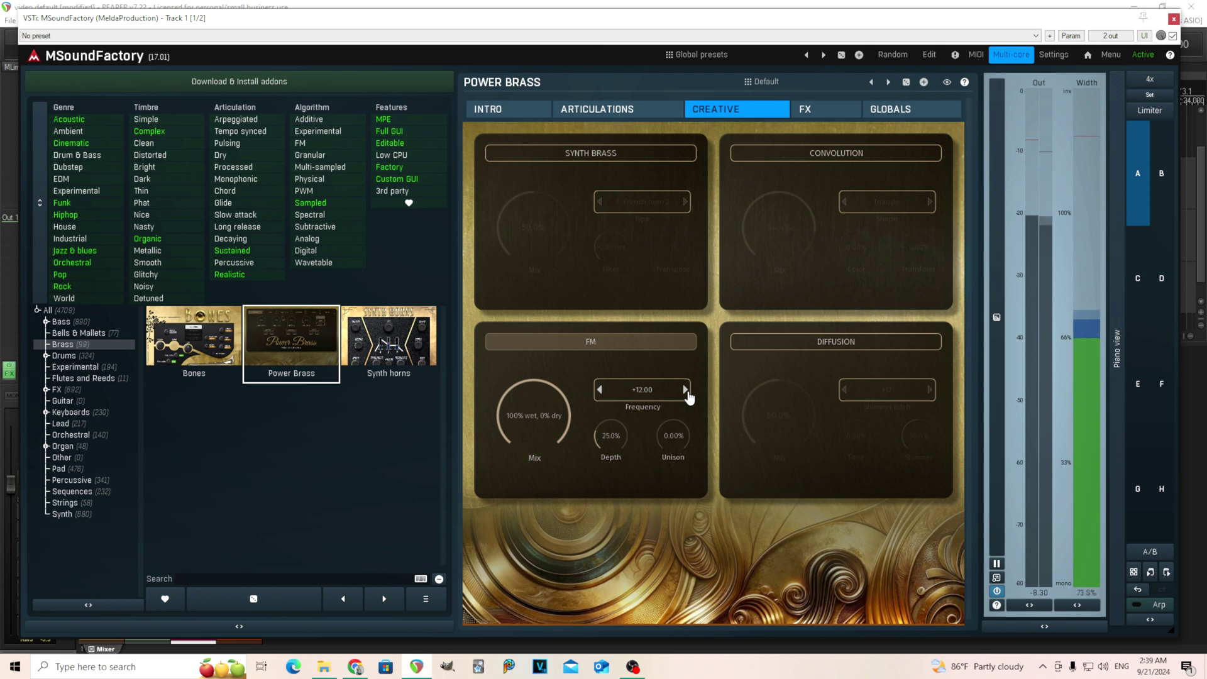
# - Set FM Frequency to -5.00, play notes, and raise Mix to 100% wet, 100% dry
pyautogui.click(602, 391)
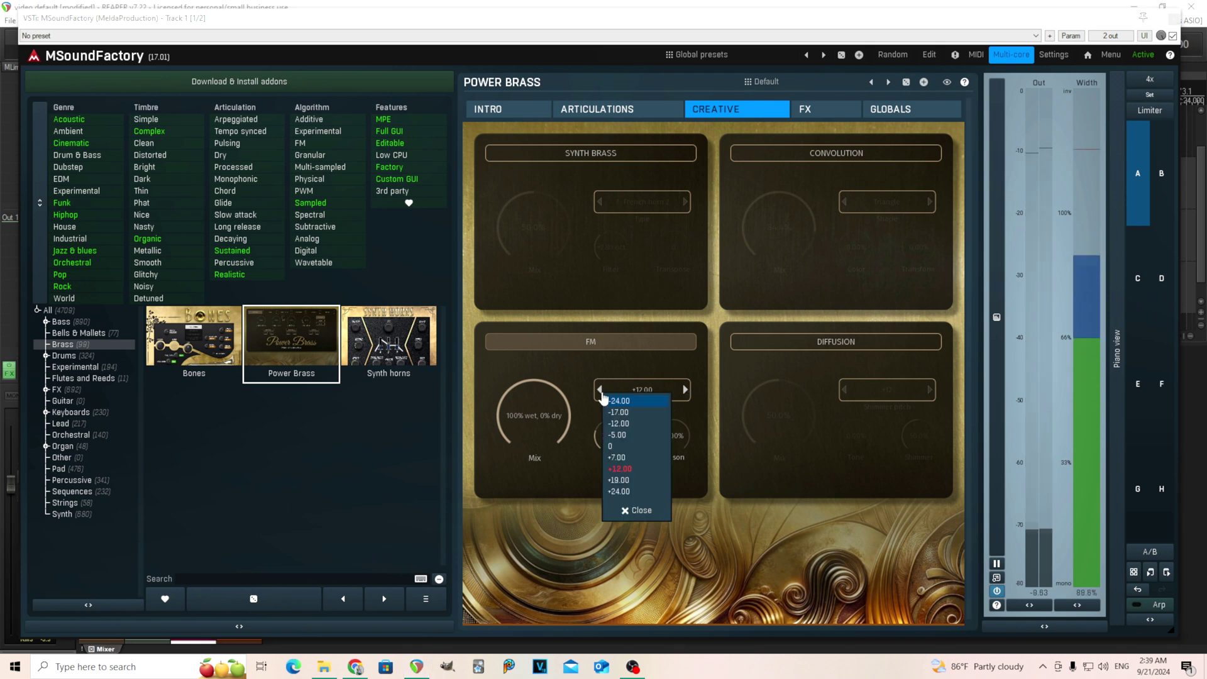
pyautogui.click(644, 435)
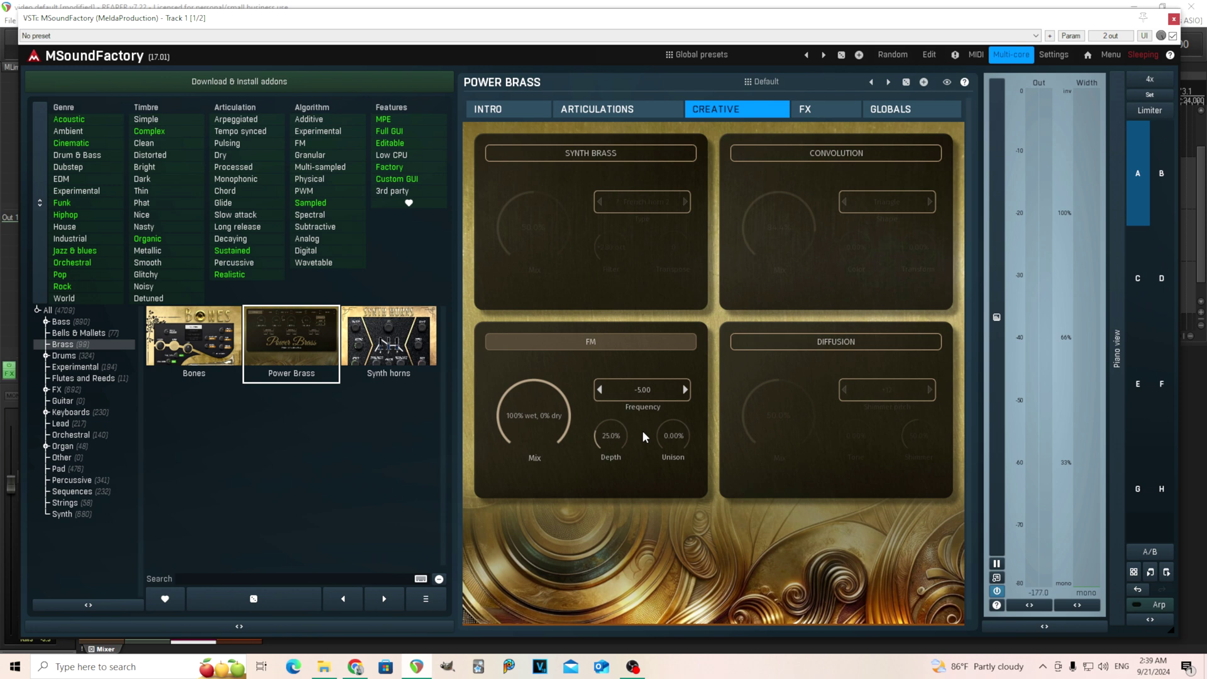
pyautogui.press('space')
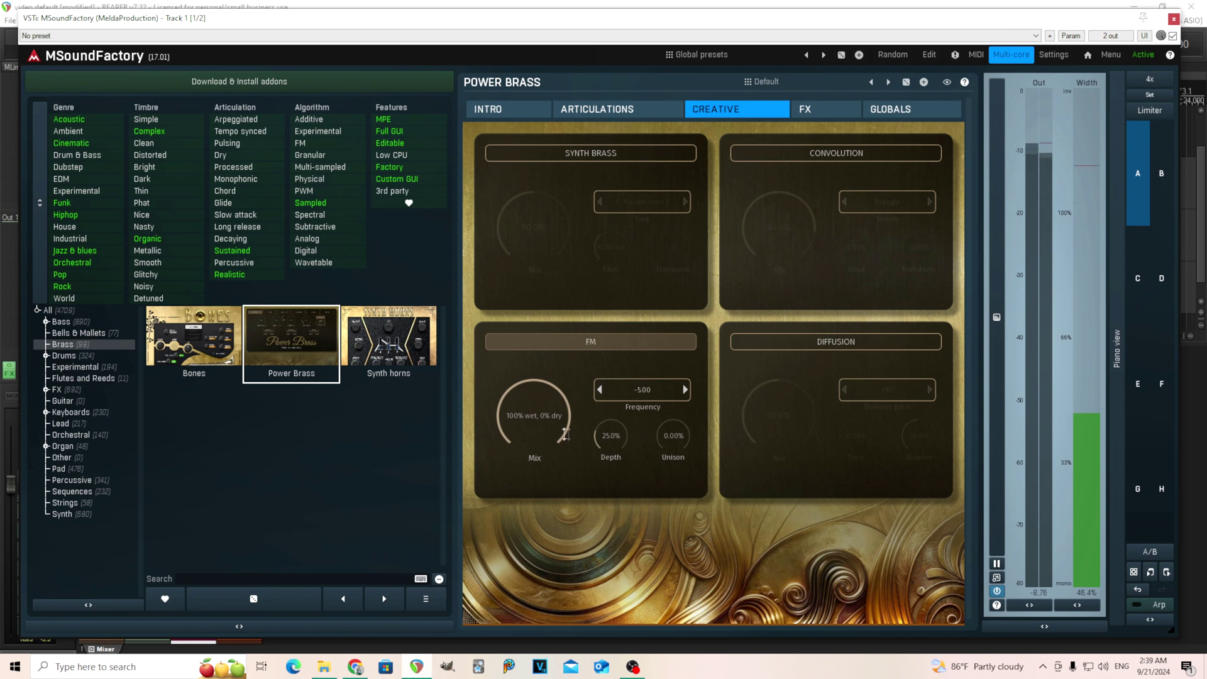
pyautogui.moveTo(534, 415); pyautogui.dragTo(601, 416)
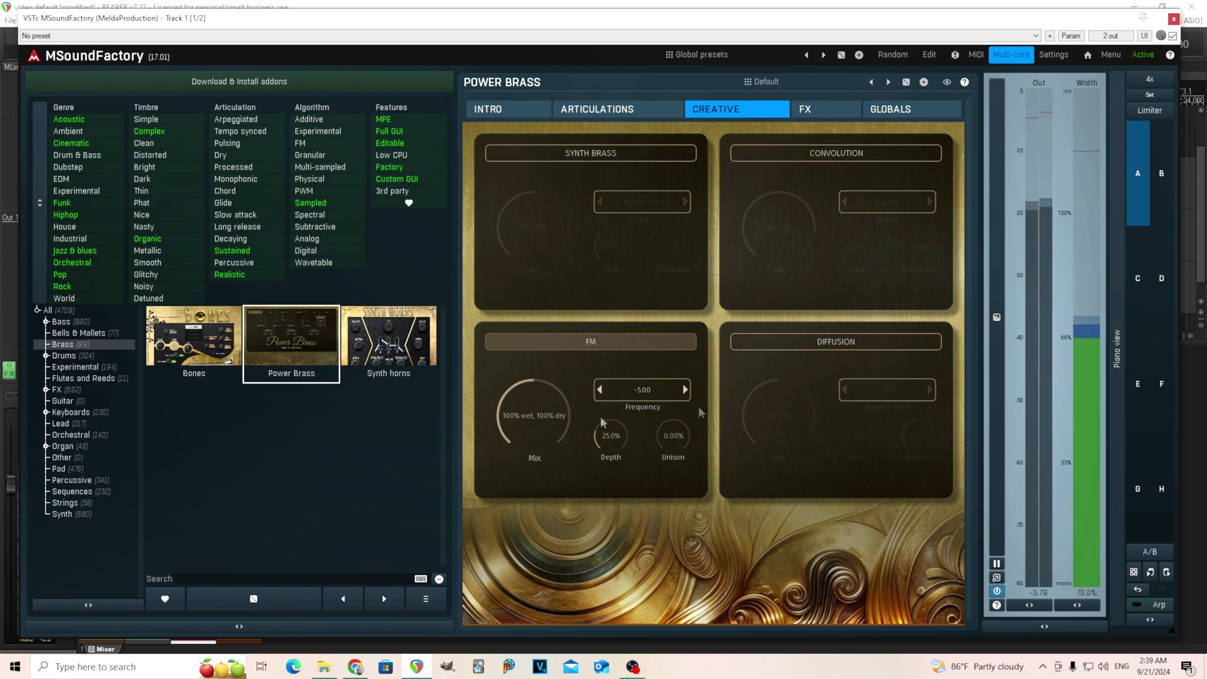
# - Switch off FM, enable Diffusion, raise its Mix to 100% and lower Shimmer pitch to +7
pyautogui.click(630, 343)
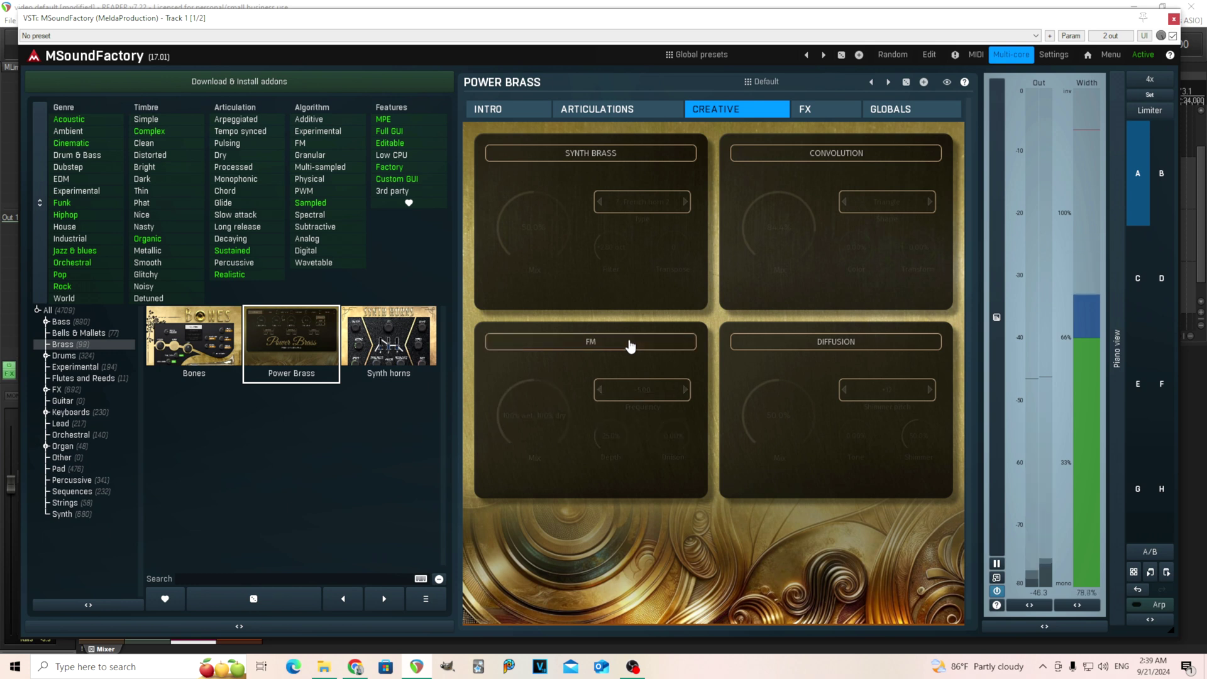
pyautogui.click(835, 343)
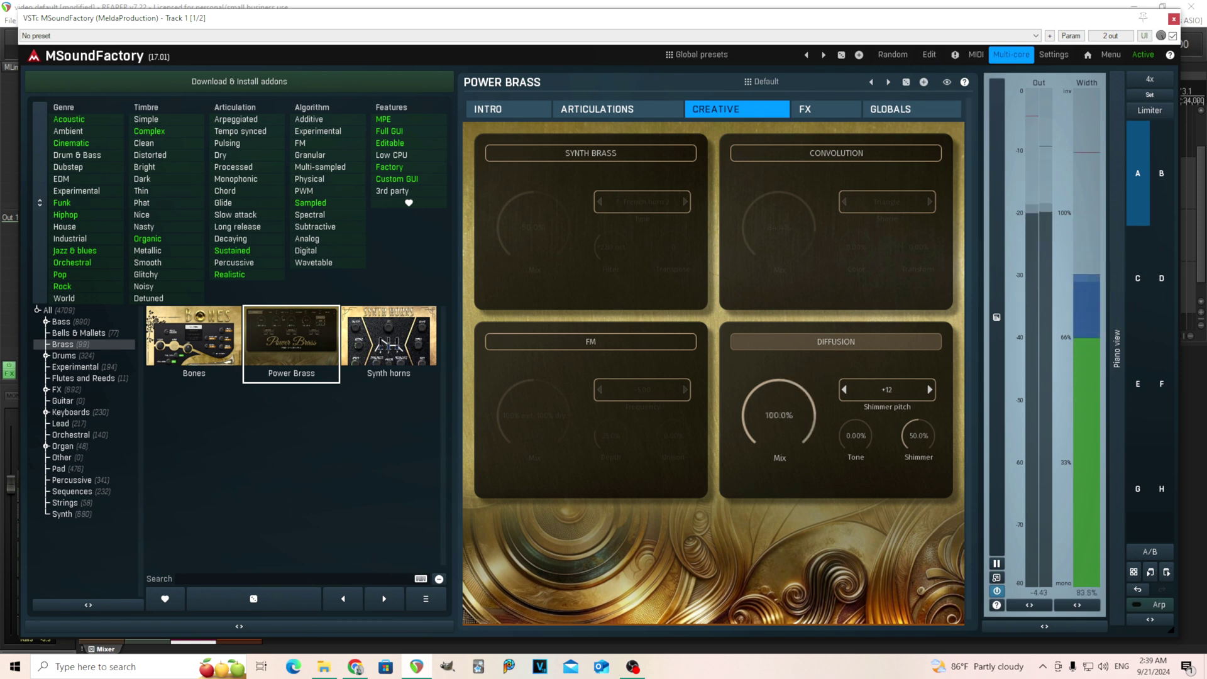
pyautogui.moveTo(778, 415); pyautogui.dragTo(873, 412)
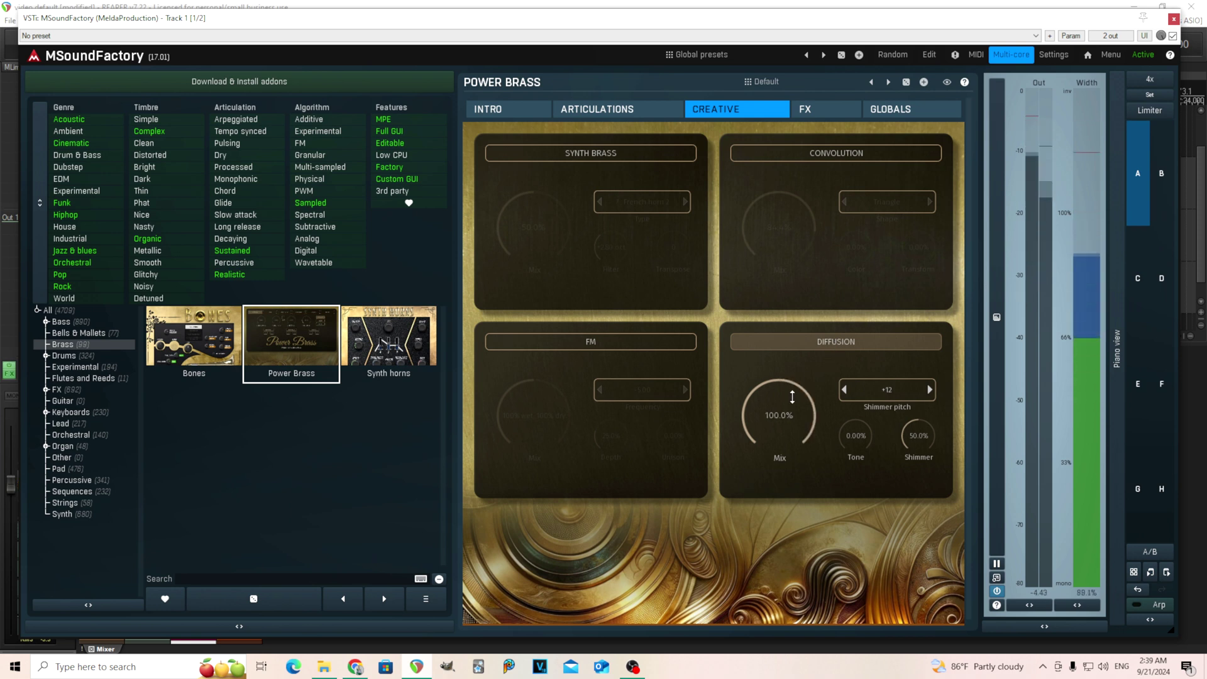
pyautogui.click(845, 390)
pyautogui.click(844, 390)
pyautogui.click(845, 390)
pyautogui.click(845, 390)
pyautogui.click(845, 390)
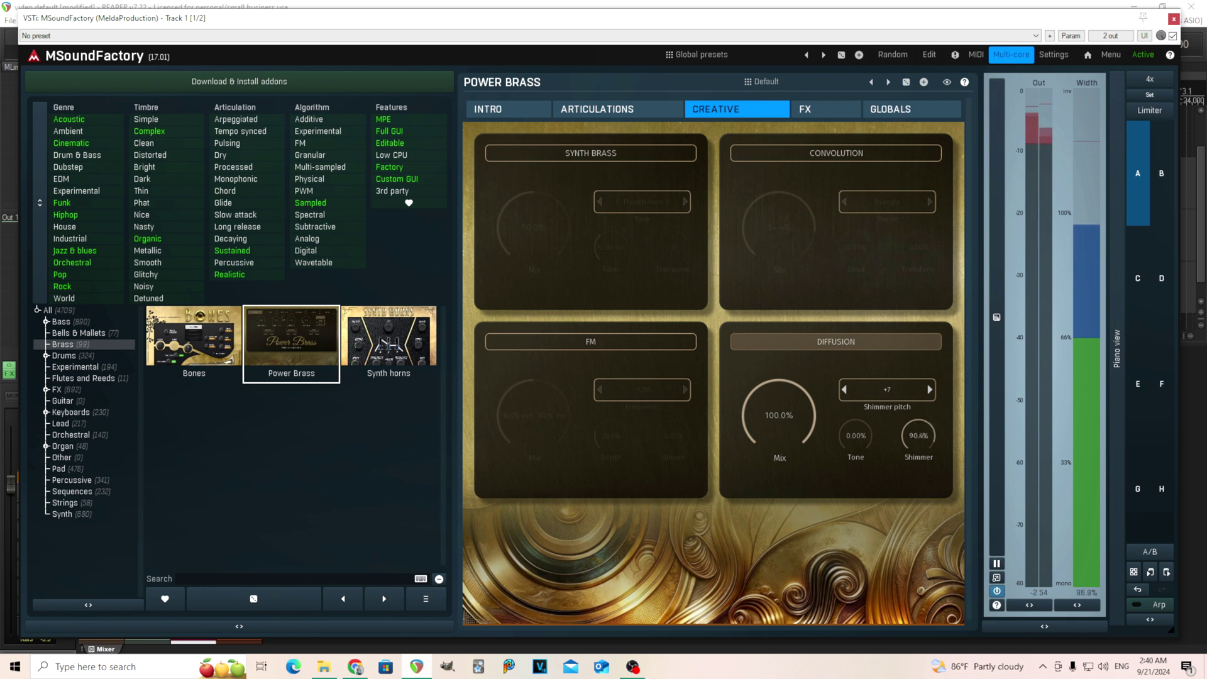
# - Adjust Shimmer, set Shimmer pitch to +19, reset Mix to 50%, and switch Diffusion off
pyautogui.moveTo(923, 440); pyautogui.dragTo(923, 380)
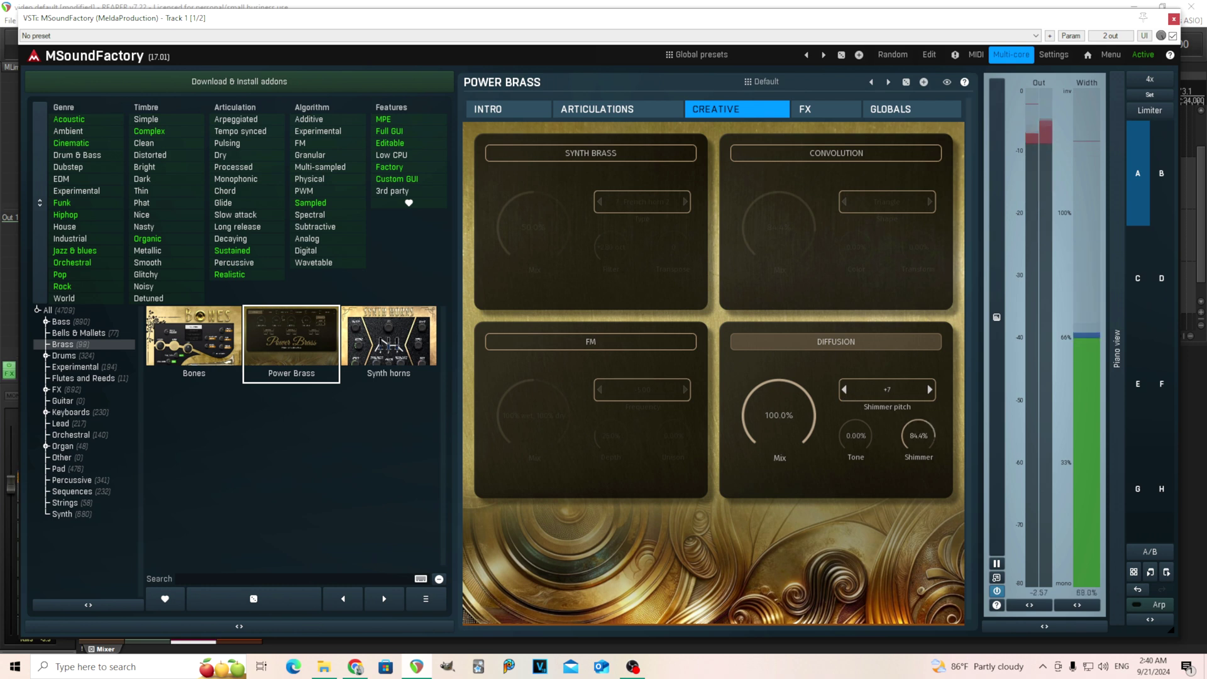
pyautogui.click(932, 393)
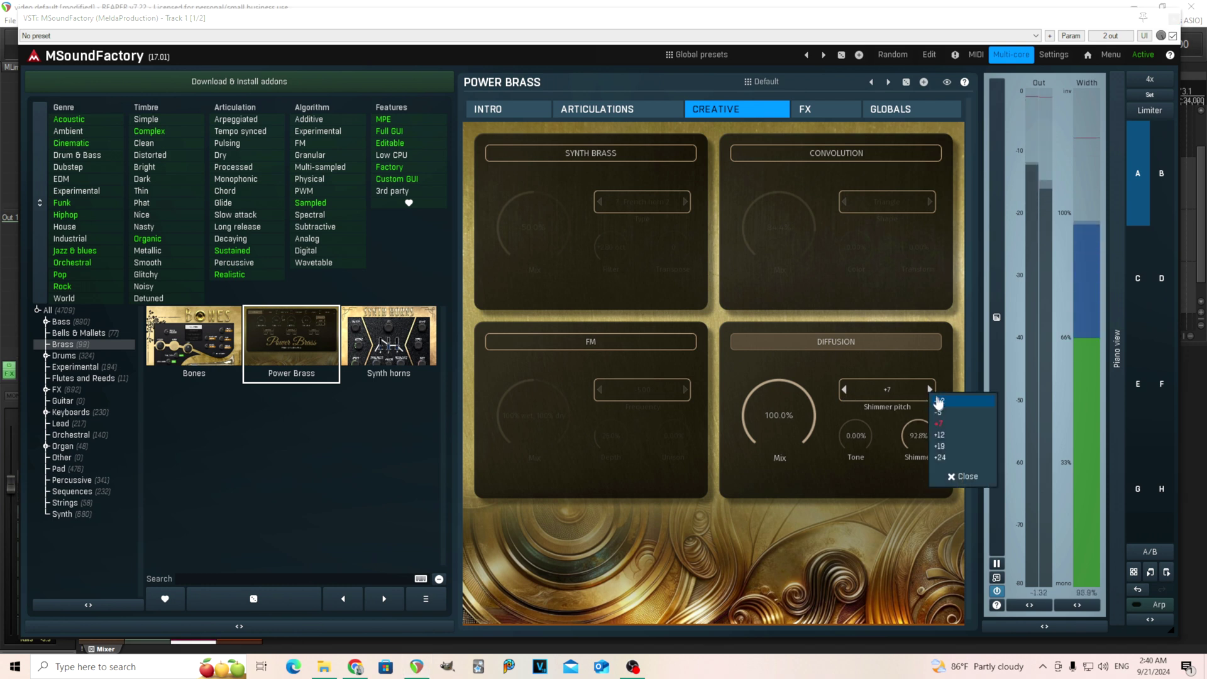
pyautogui.click(956, 448)
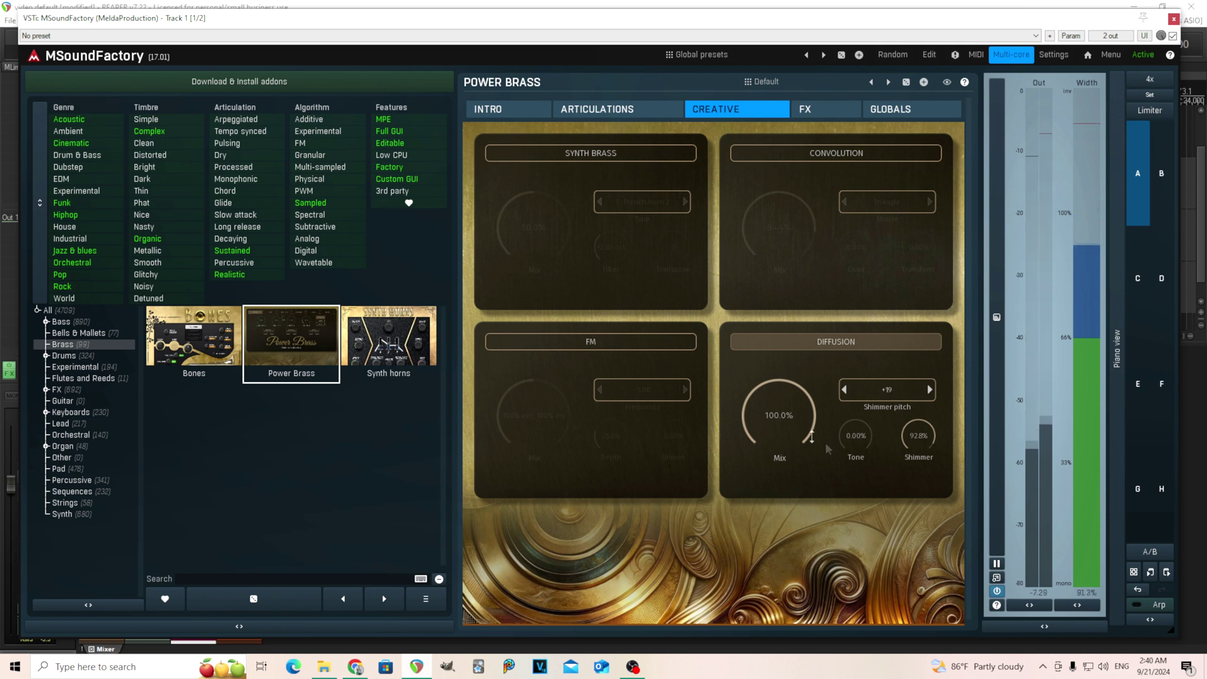
pyautogui.doubleClick(778, 412)
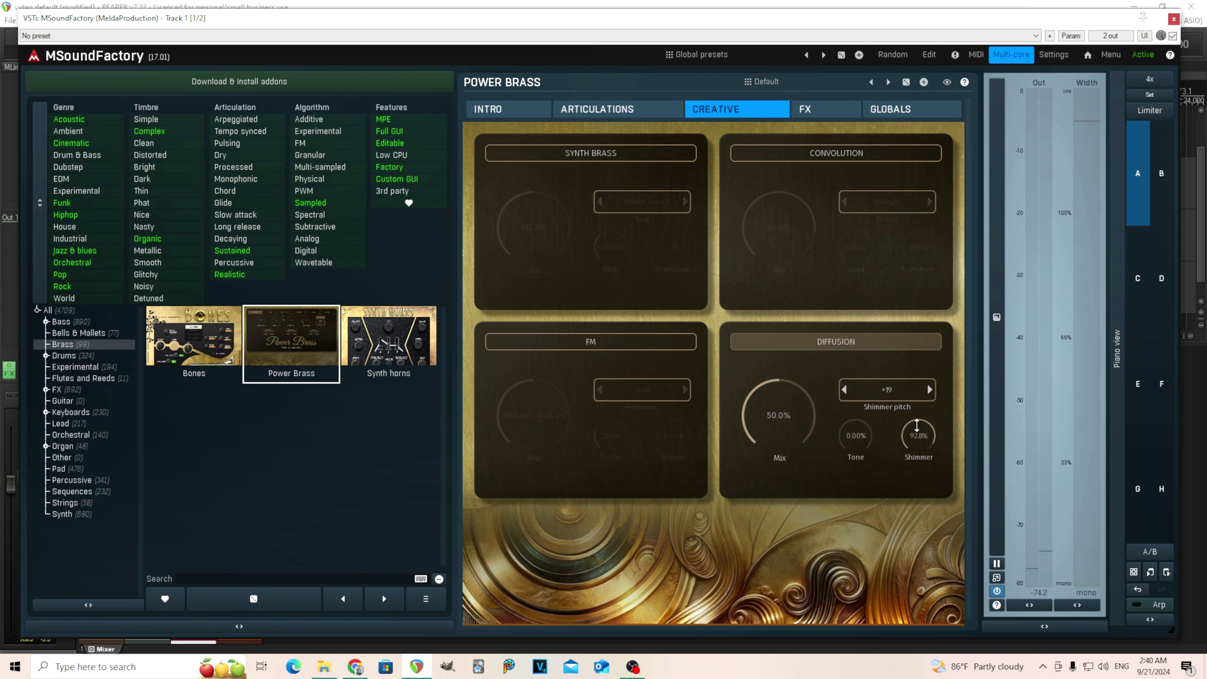
pyautogui.click(830, 350)
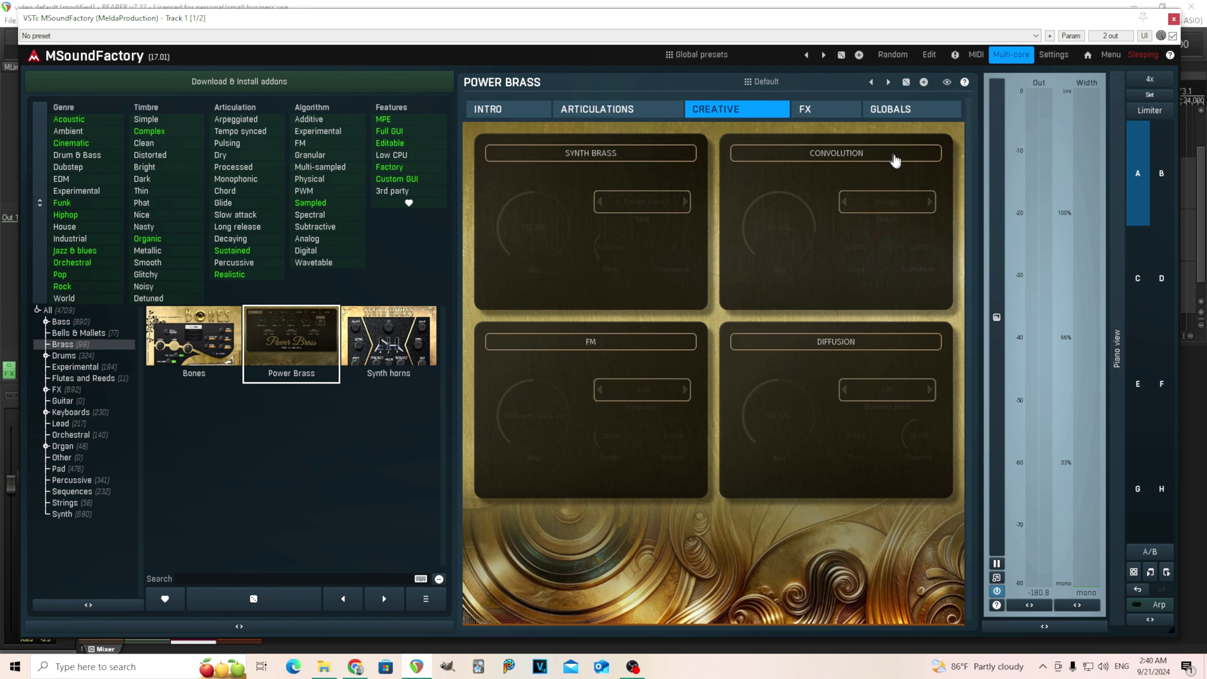
# - On the FX page, enable Motion at Depth 100%, testing then resetting Width to 50% and Rate to 1.000 Hz
pyautogui.click(794, 113)
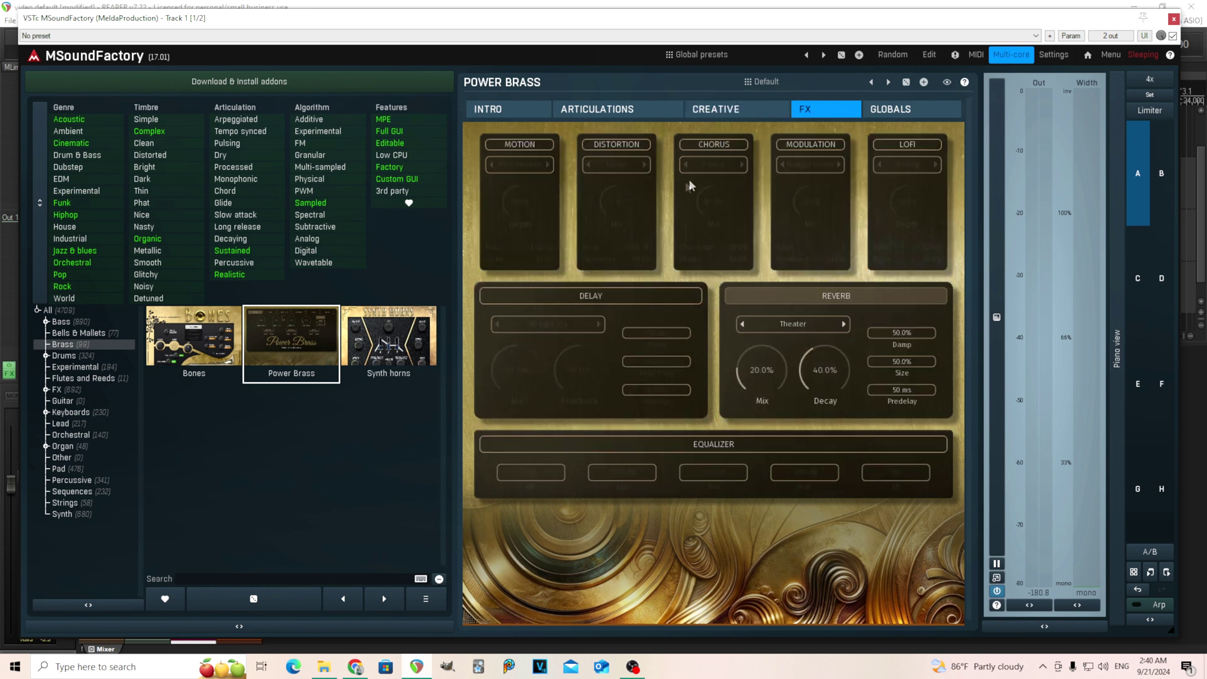
pyautogui.click(527, 148)
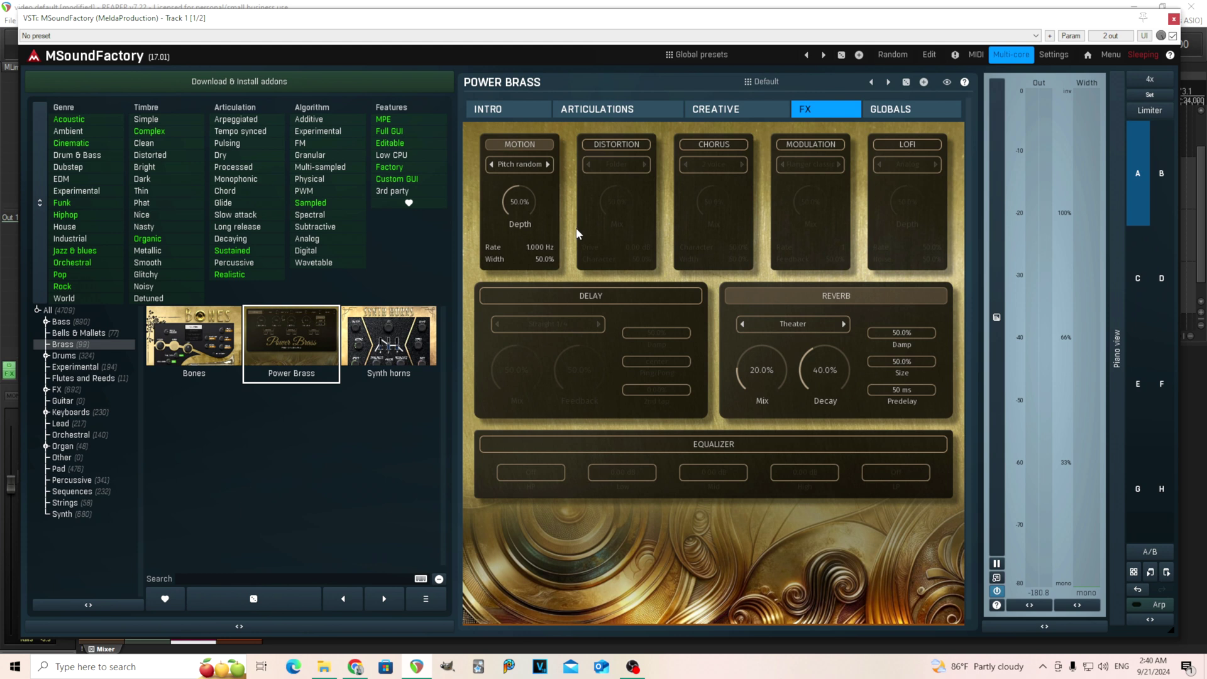
pyautogui.moveTo(520, 201); pyautogui.dragTo(519, 170)
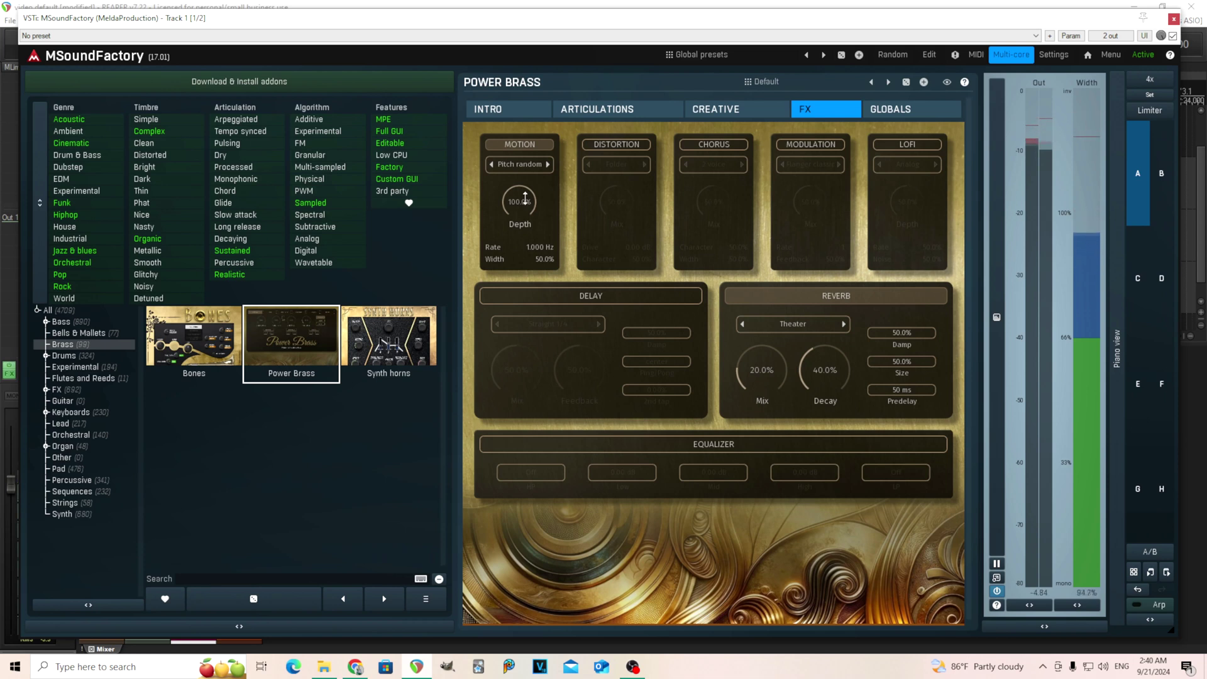
pyautogui.moveTo(545, 259); pyautogui.dragTo(544, 283)
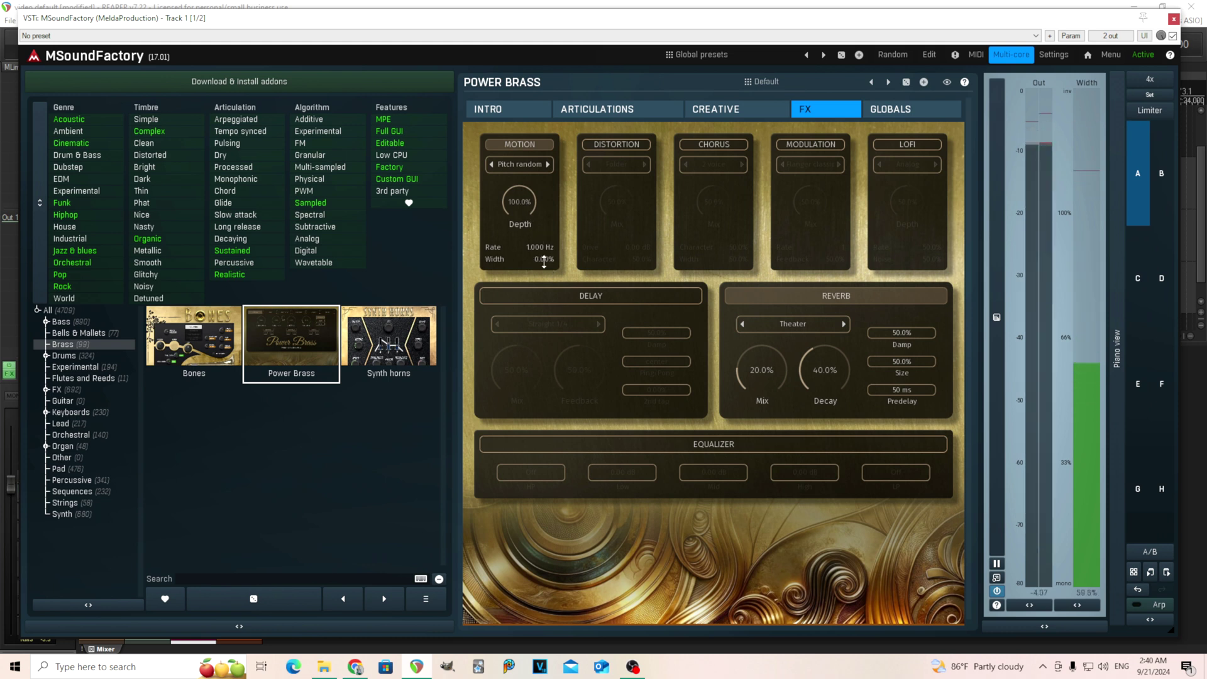
pyautogui.moveTo(545, 262); pyautogui.dragTo(545, 233)
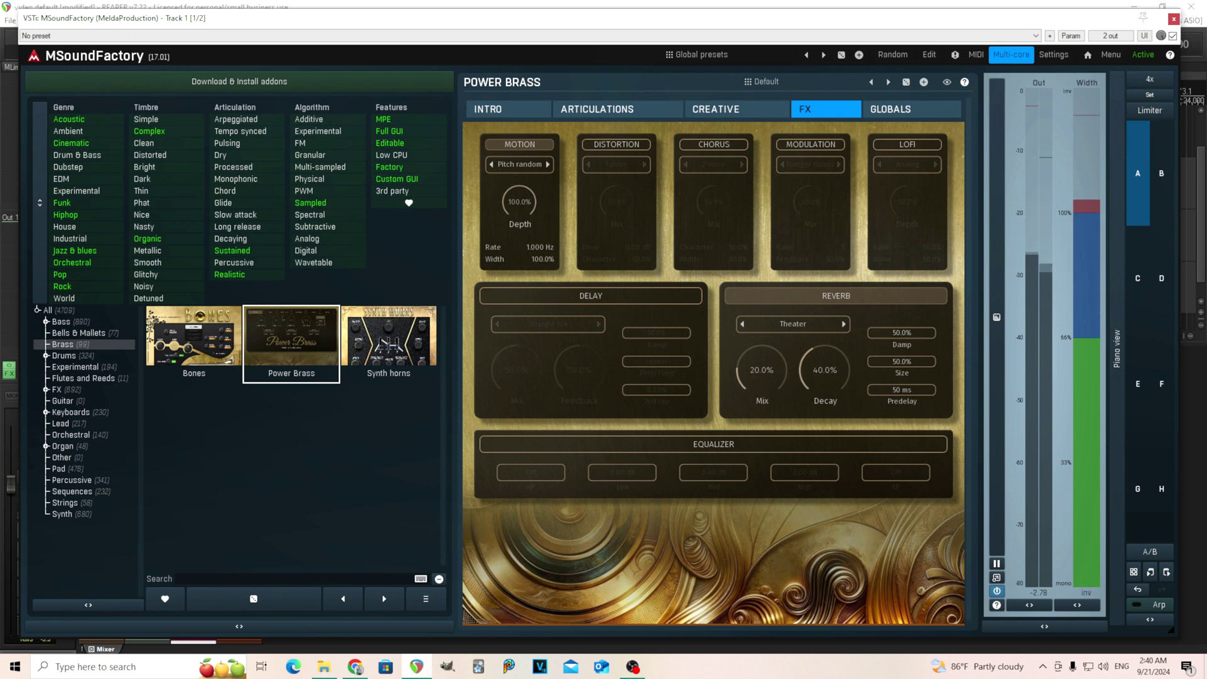
pyautogui.doubleClick(545, 259)
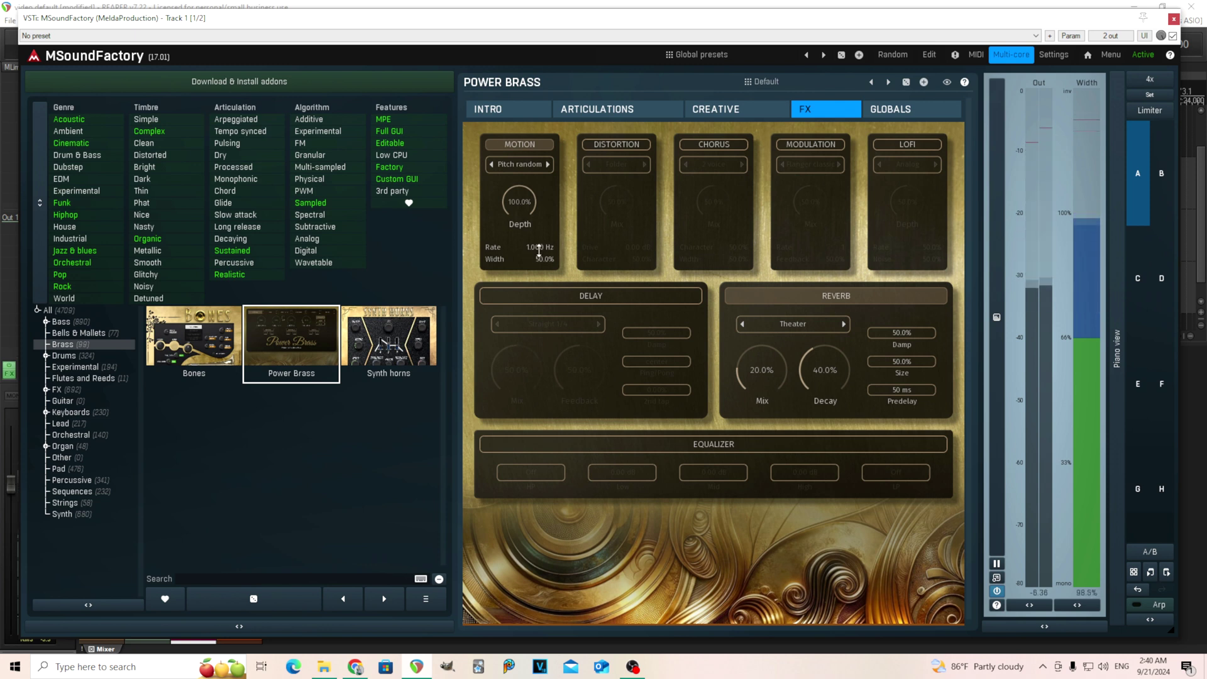
pyautogui.moveTo(539, 247); pyautogui.dragTo(539, 264)
pyautogui.scroll(5, 539, 249)
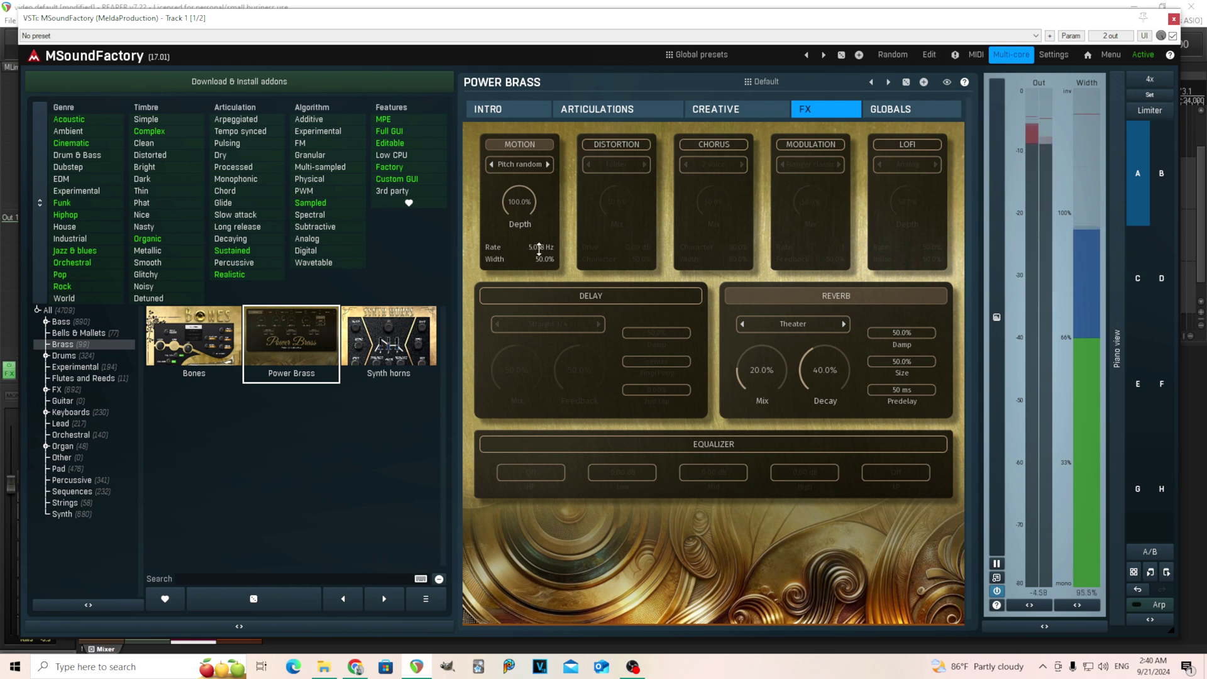
pyautogui.doubleClick(539, 249)
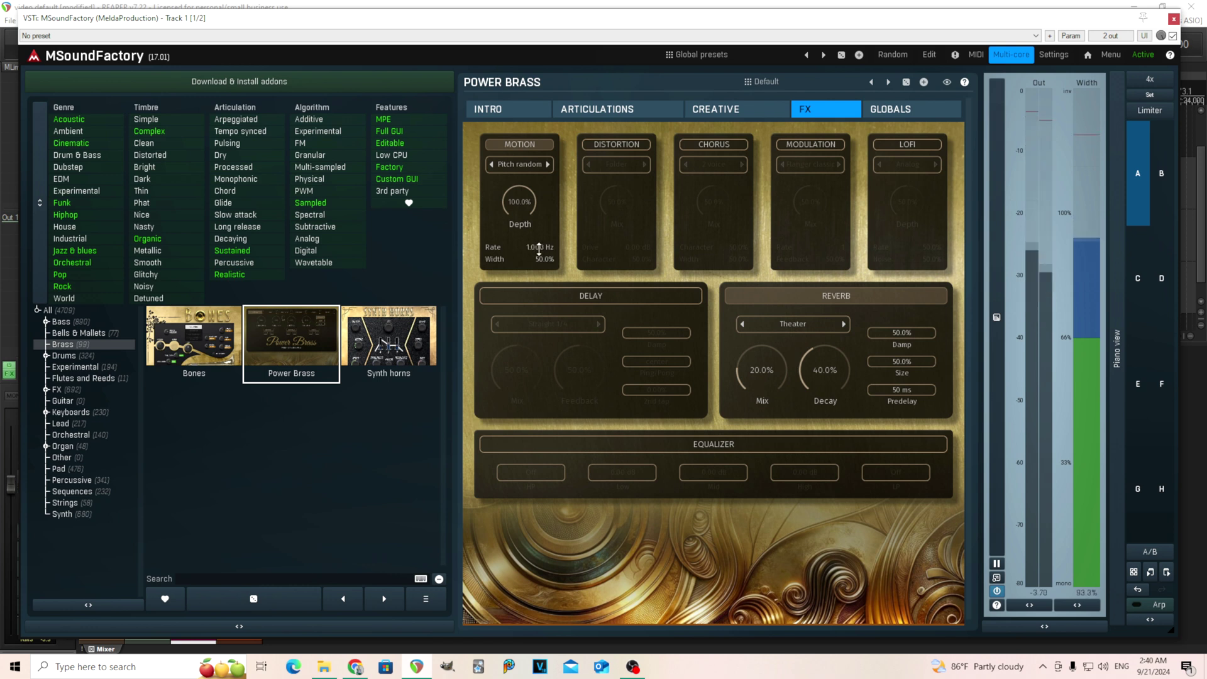
pyautogui.click(524, 166)
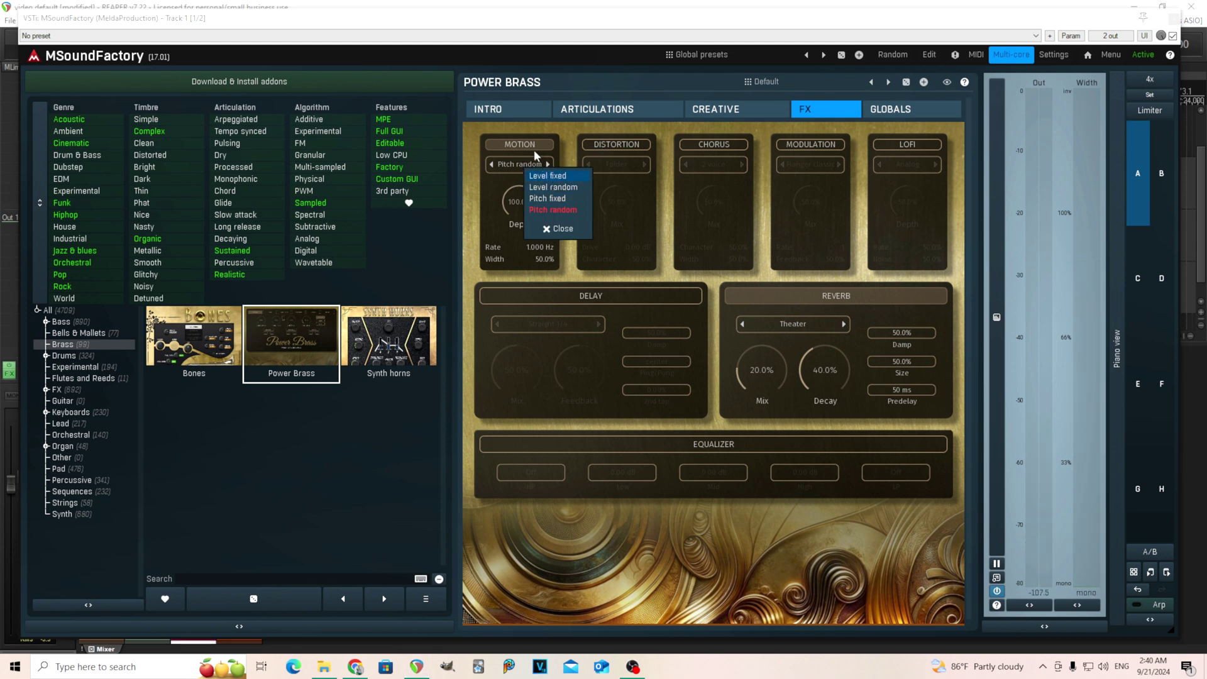
# - Switch off Motion, then try Chorus with 6 voices and switch it off again
pyautogui.click(534, 150)
pyautogui.click(532, 150)
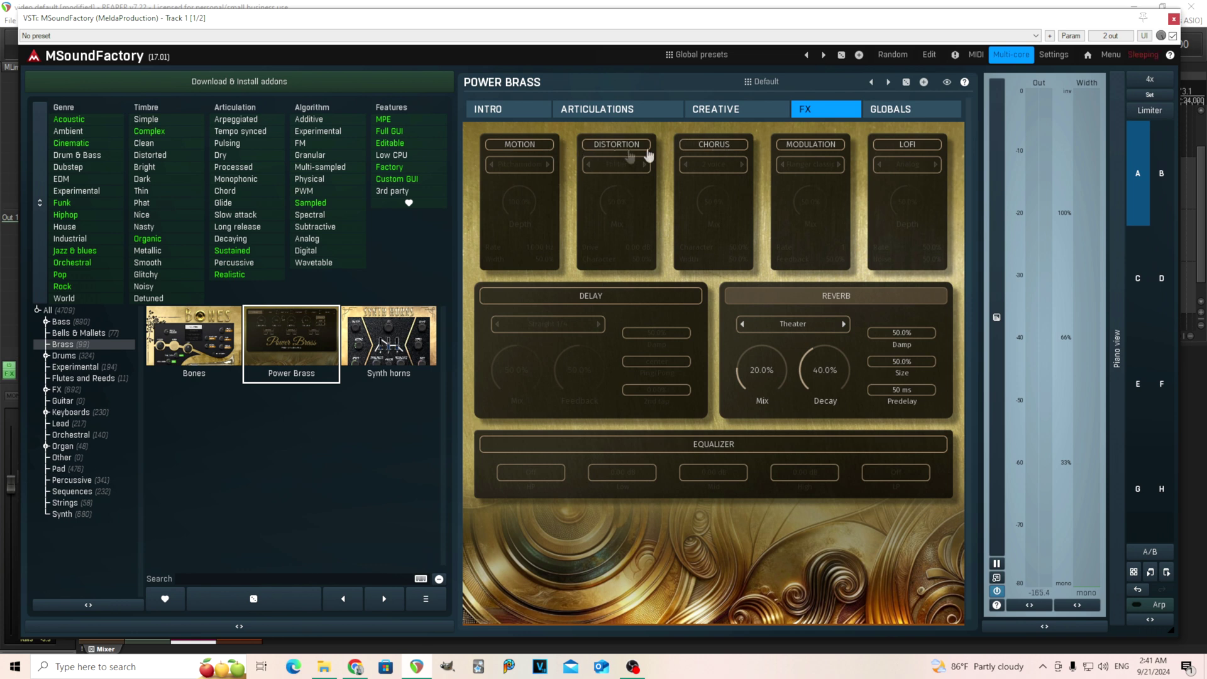
pyautogui.click(696, 149)
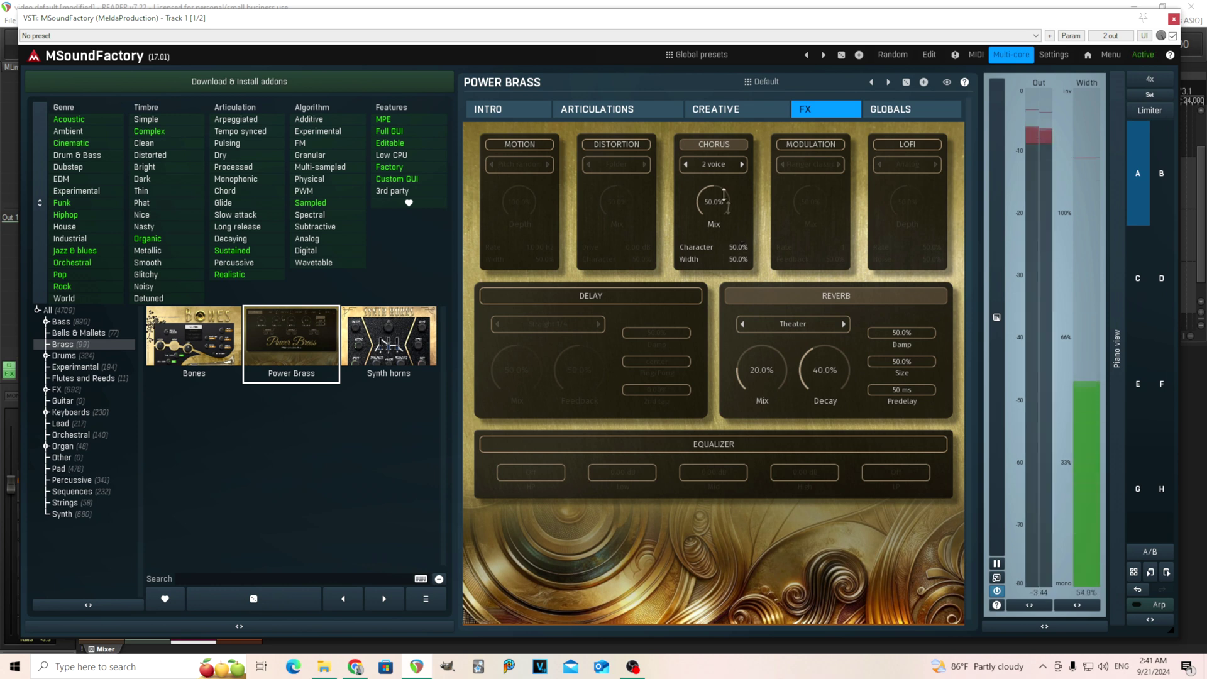
pyautogui.click(713, 166)
pyautogui.click(733, 198)
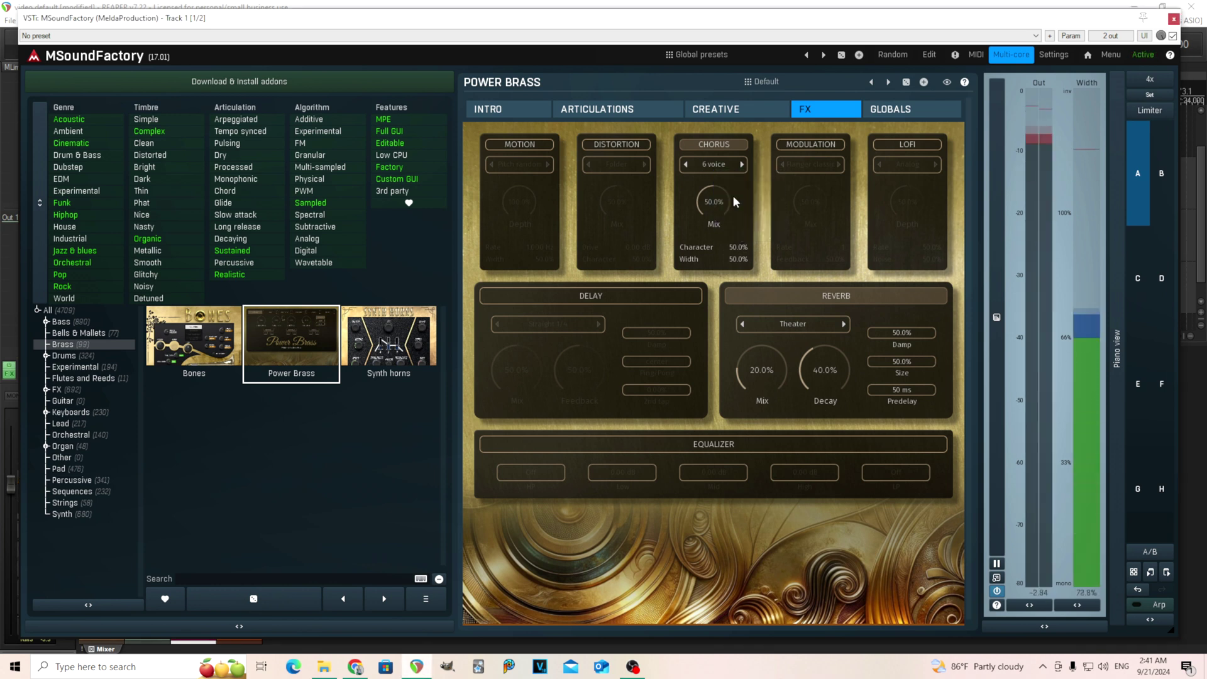
pyautogui.click(715, 146)
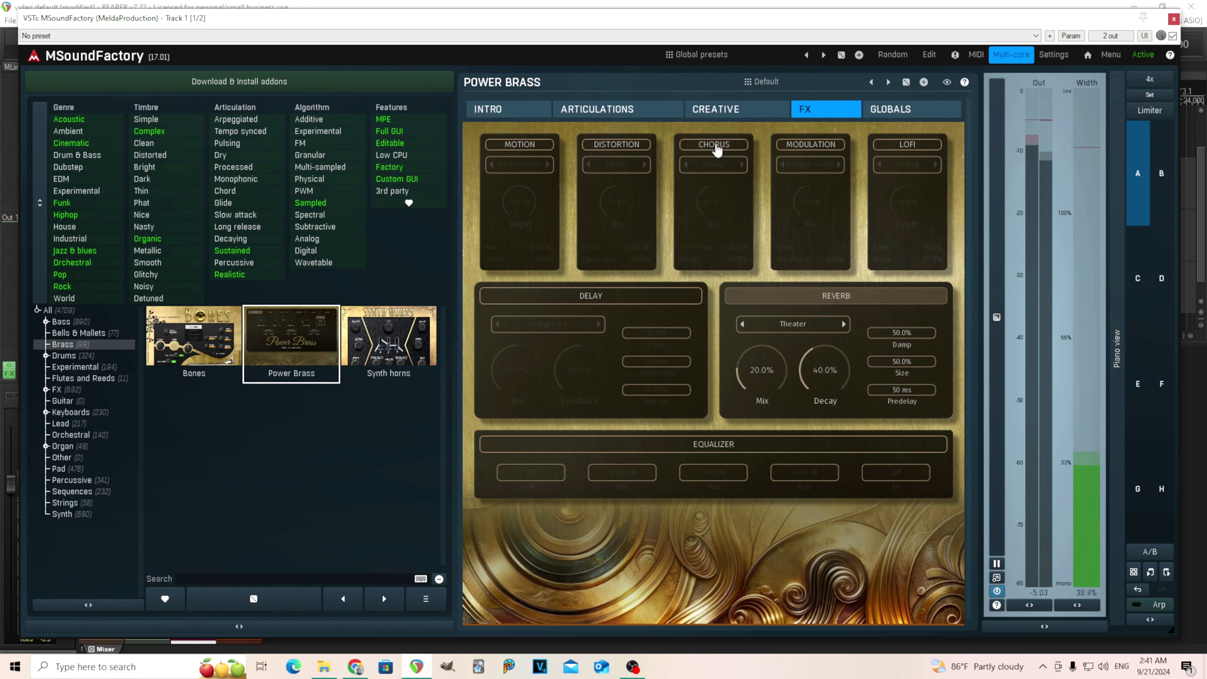
# - Set Modulation to Phaser 7 with Mix 100%, Feedback about 71%, Rate 1/8, then disable it
pyautogui.click(810, 144)
pyautogui.click(819, 165)
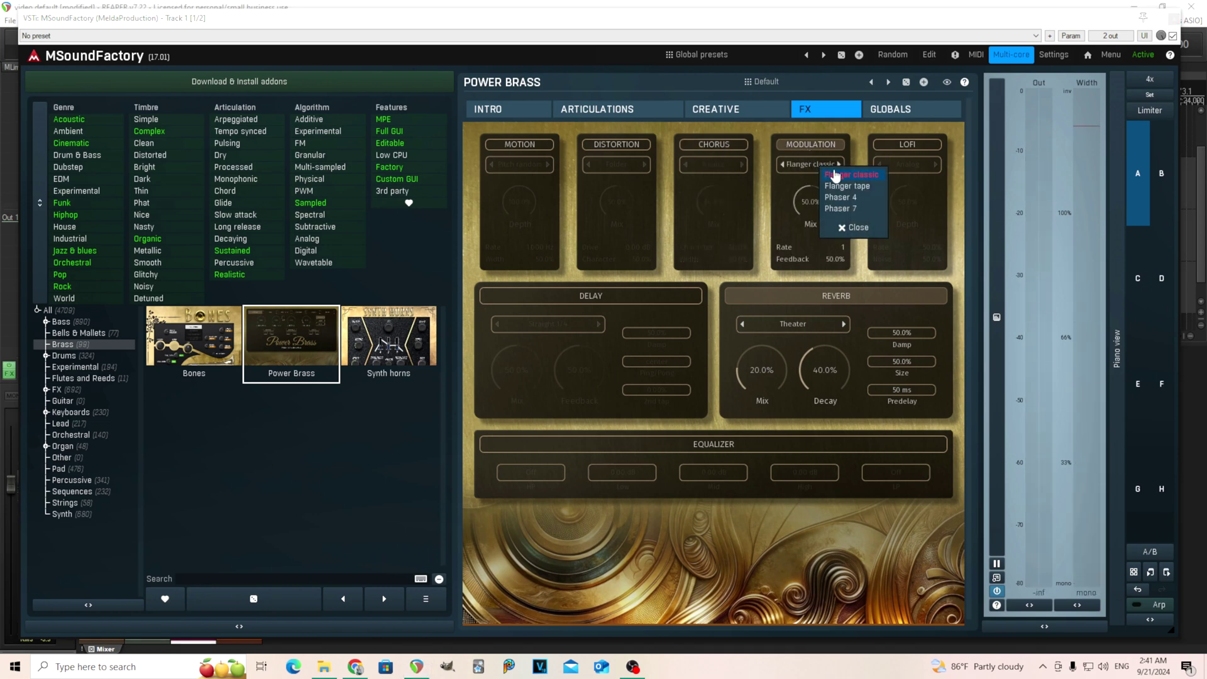
pyautogui.click(835, 175)
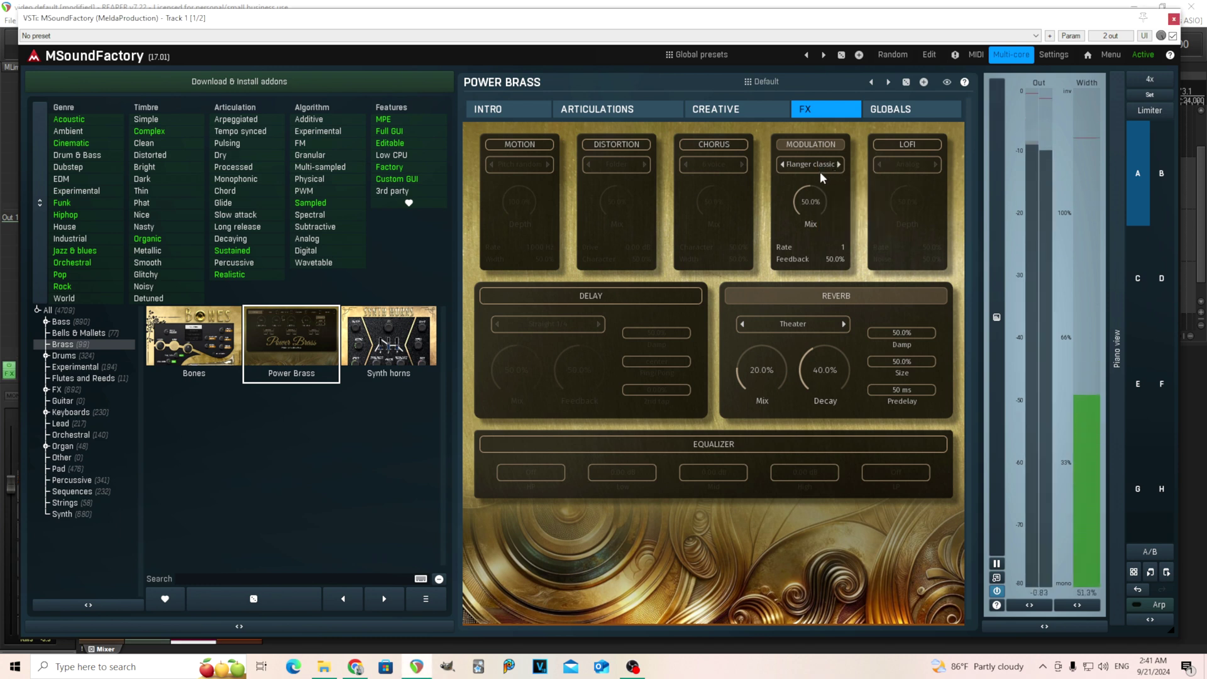
pyautogui.click(816, 168)
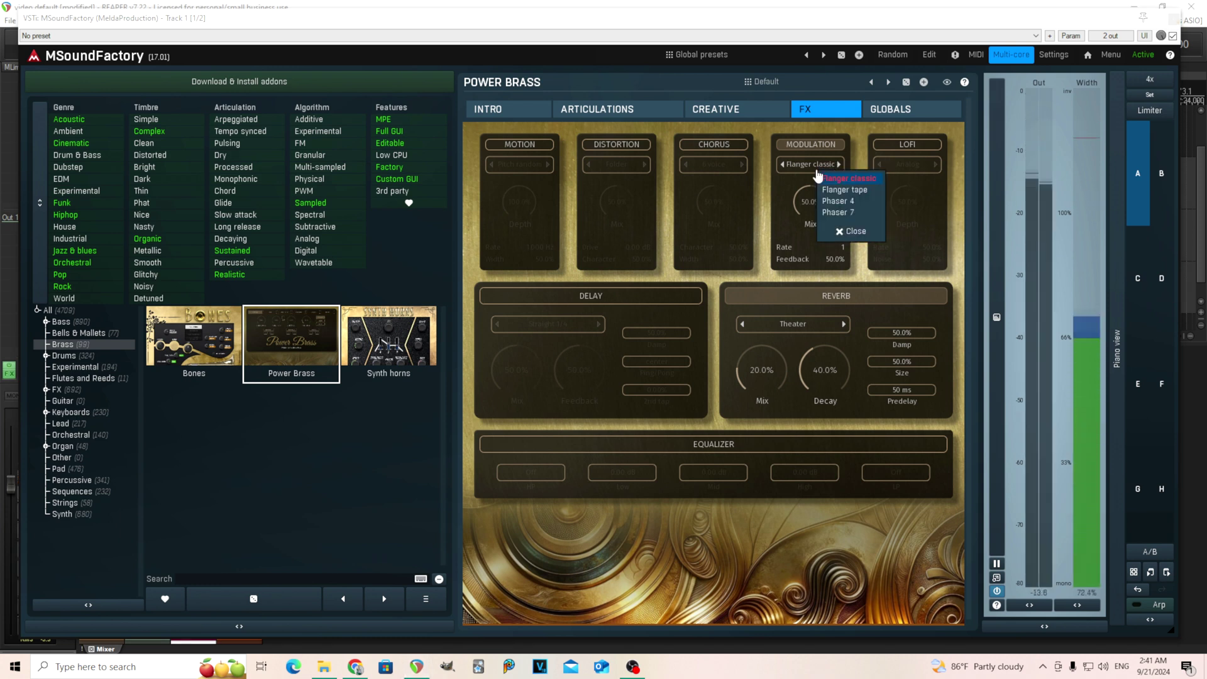
pyautogui.click(836, 212)
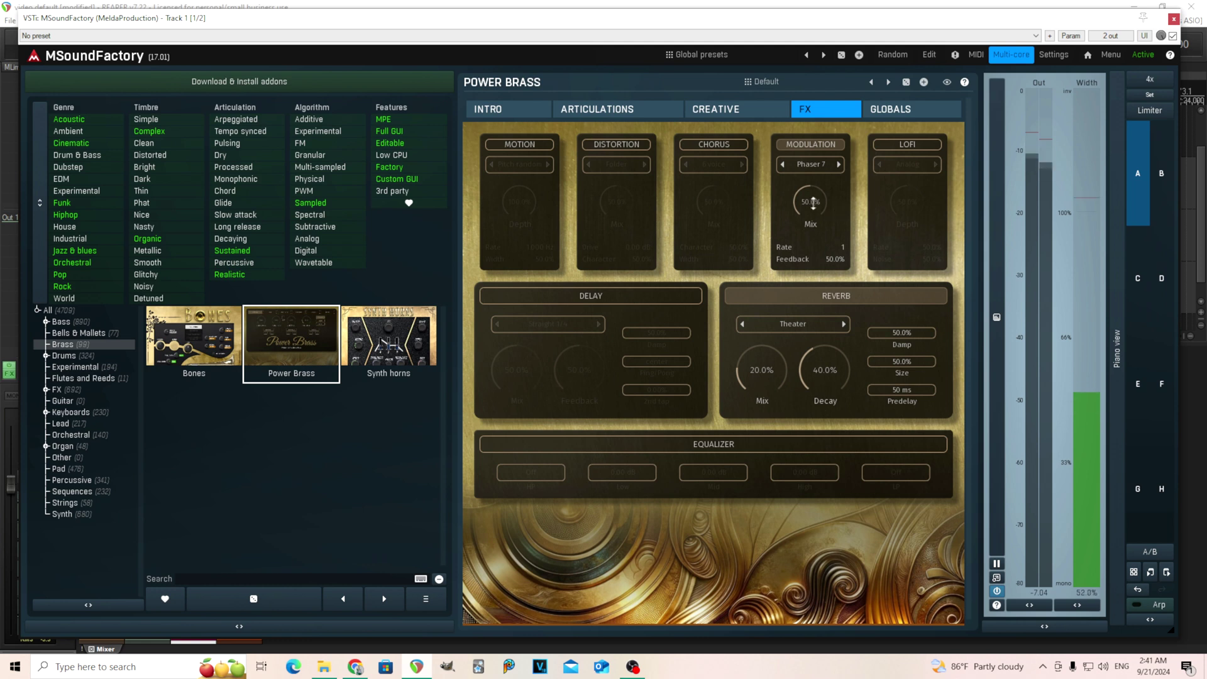
pyautogui.doubleClick(812, 201)
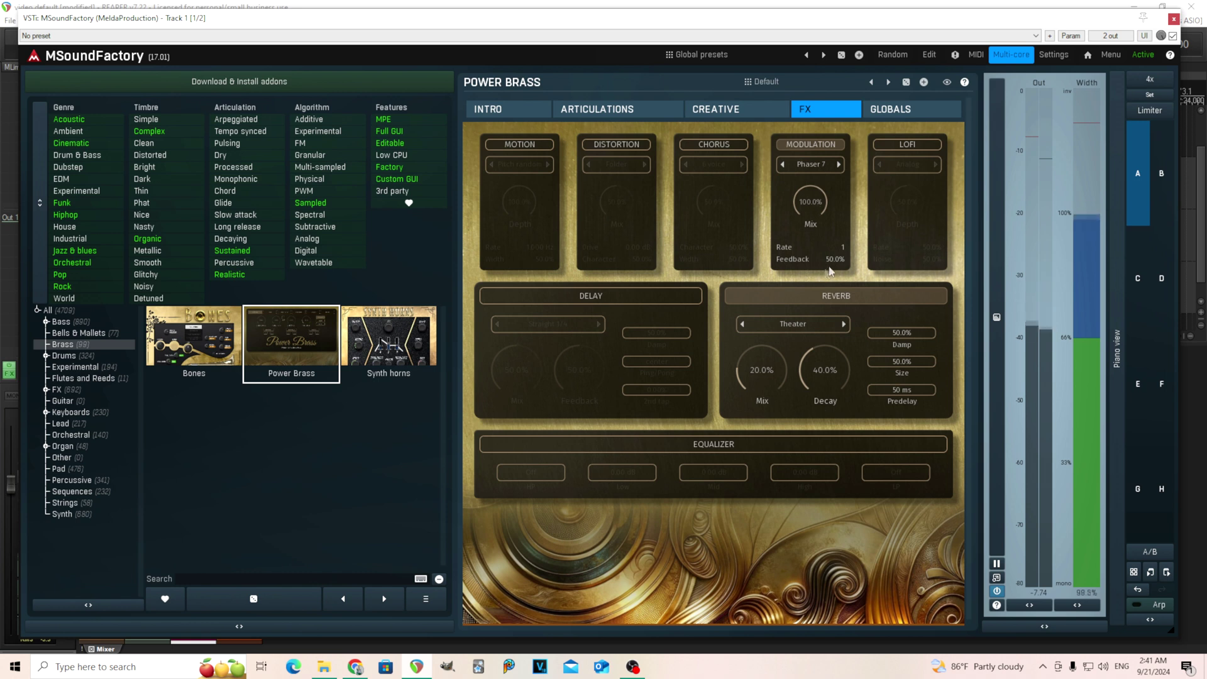
pyautogui.moveTo(835, 259); pyautogui.dragTo(835, 245)
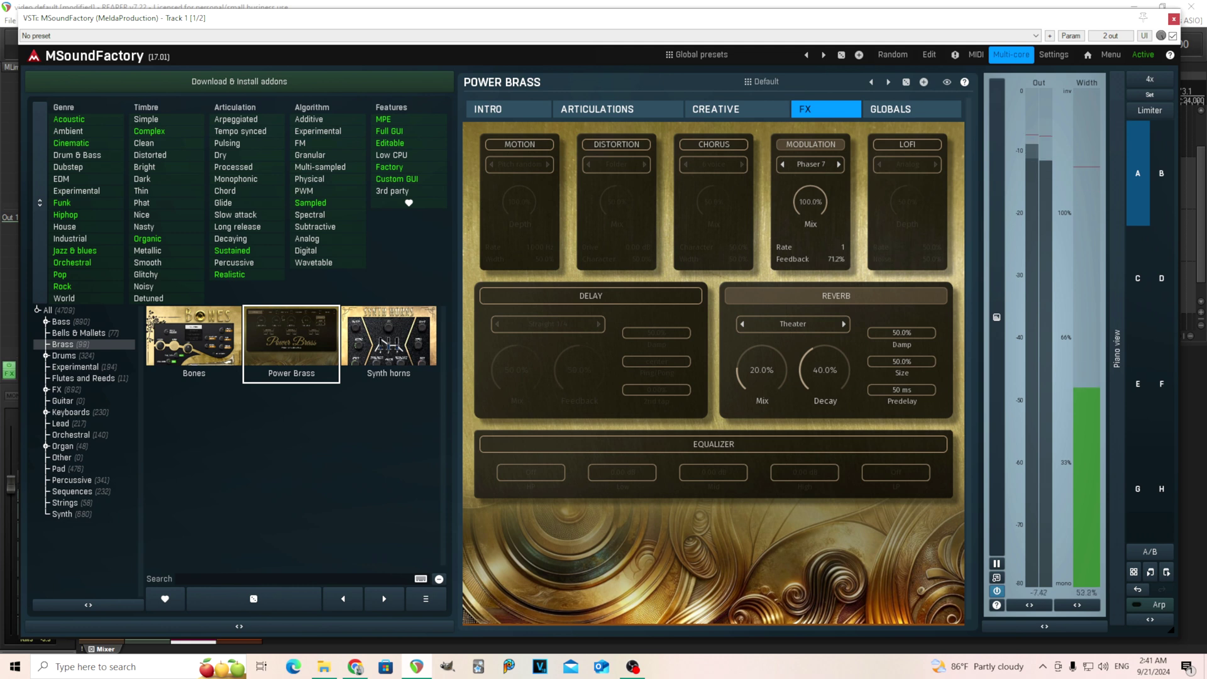
pyautogui.moveTo(837, 247); pyautogui.dragTo(836, 258)
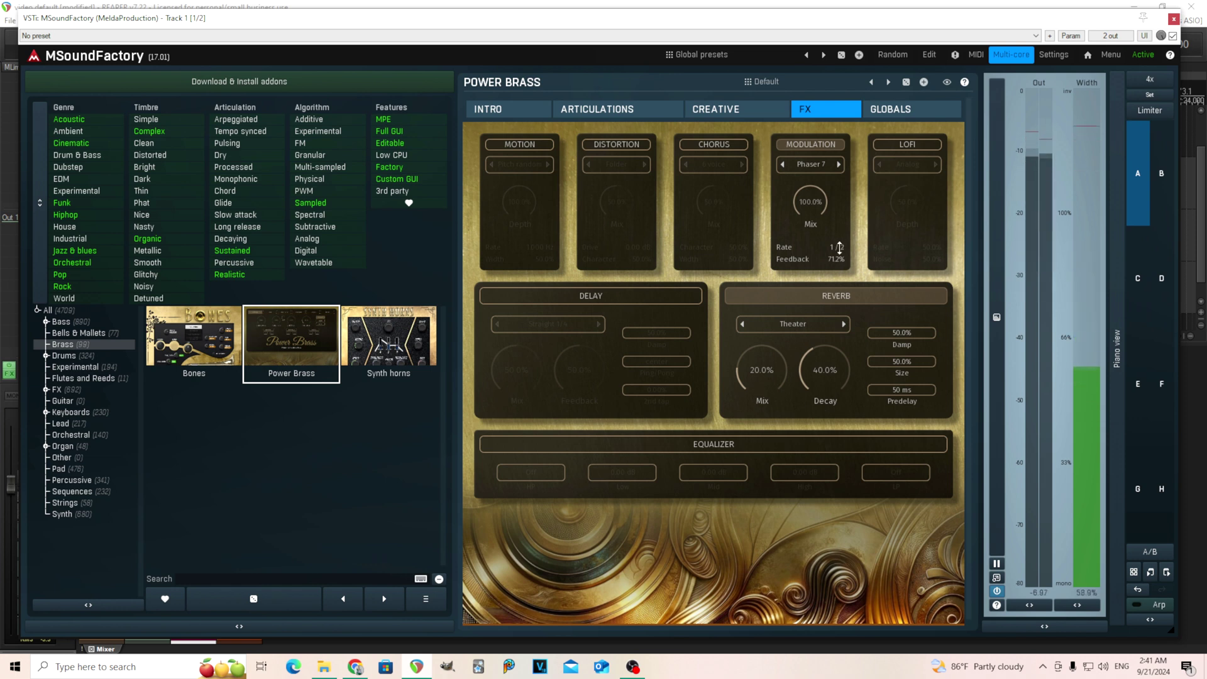
pyautogui.click(812, 146)
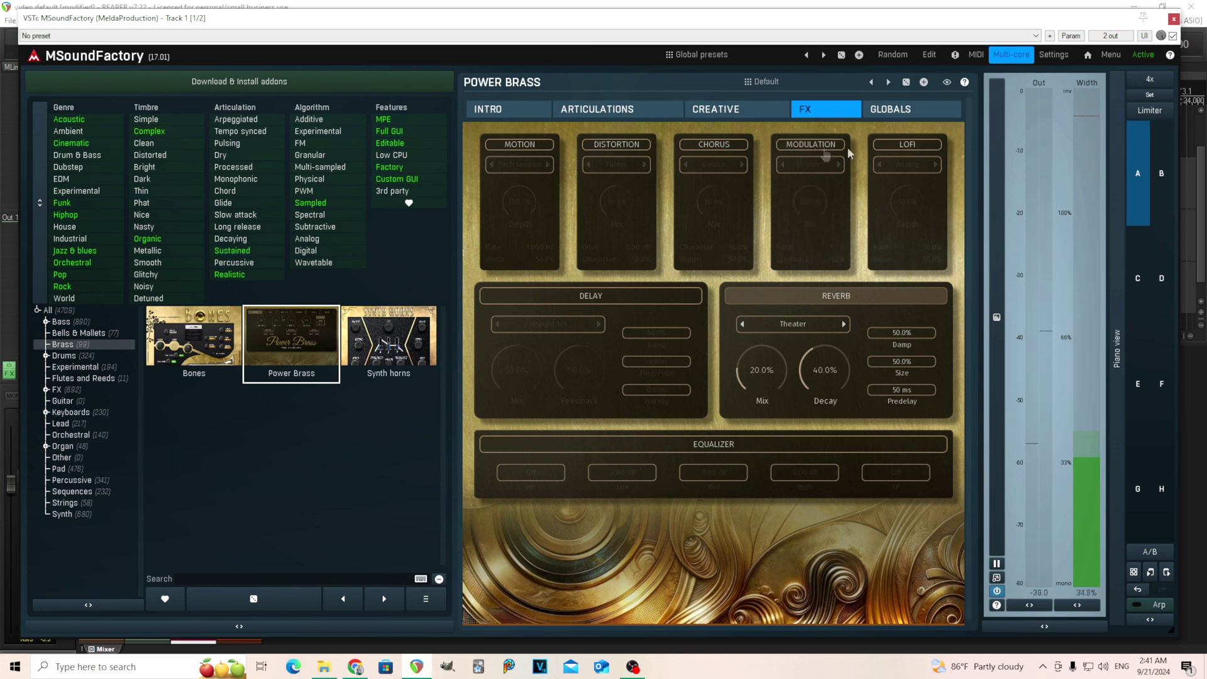
# - Enable LoFi, set it to Digital with Depth around 55%, then switch it off
pyautogui.click(910, 146)
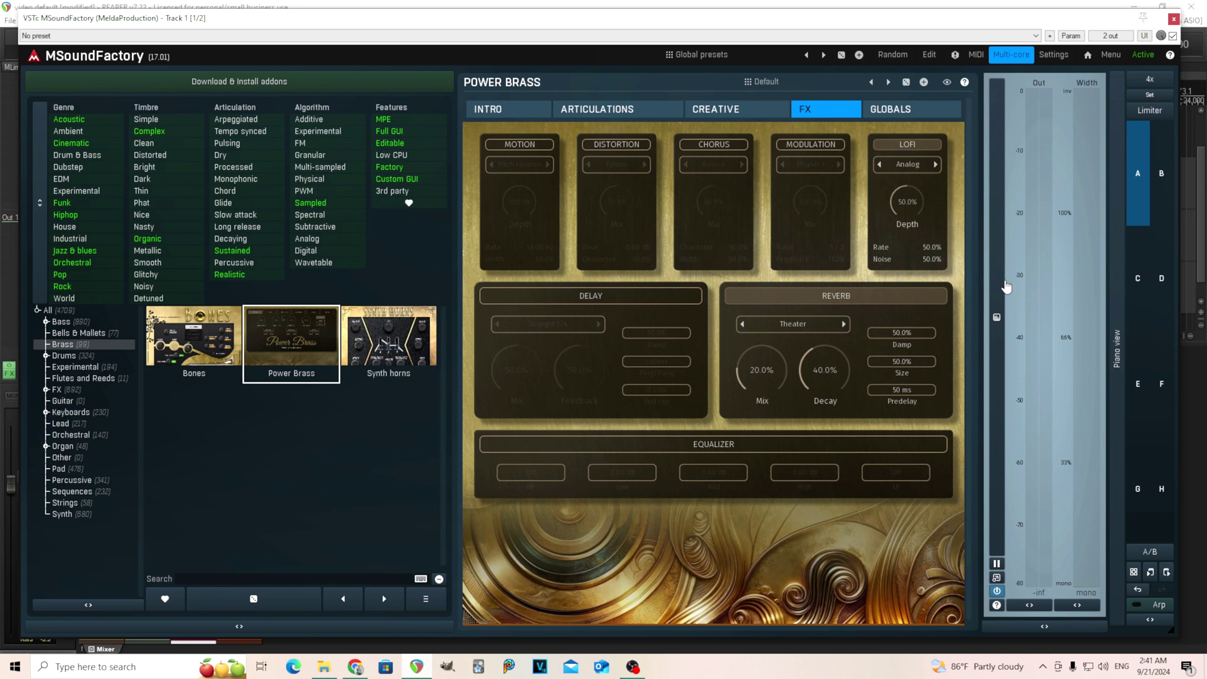
pyautogui.moveTo(908, 202); pyautogui.dragTo(908, 182)
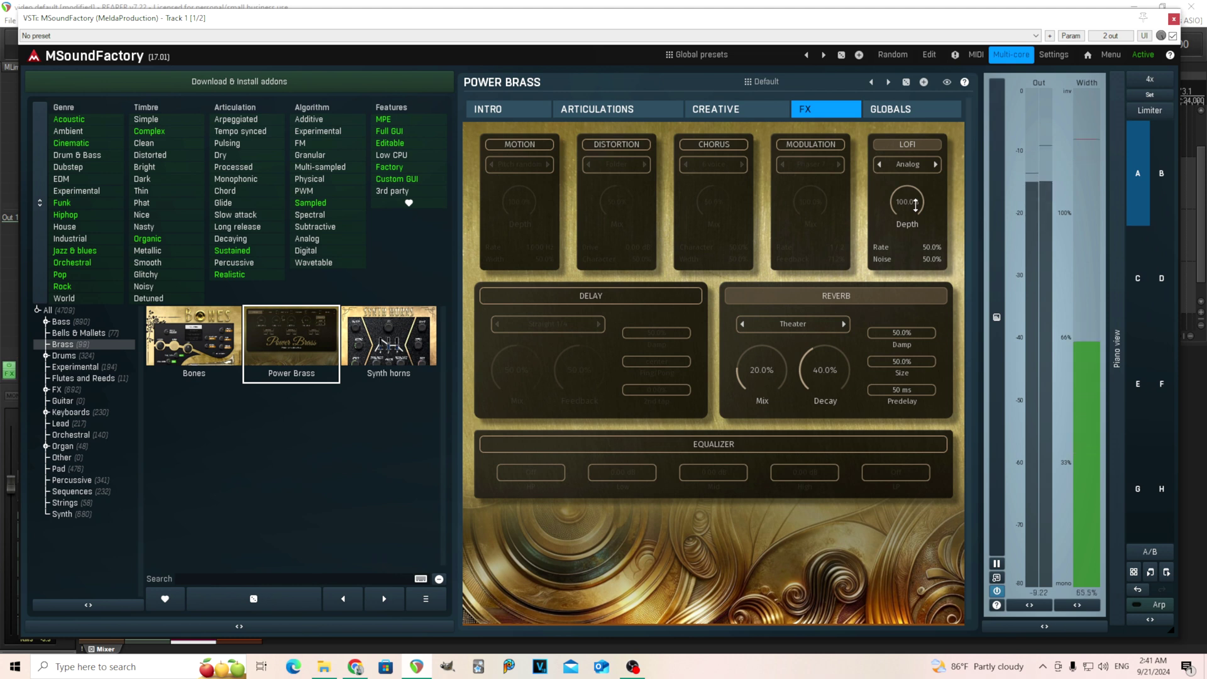
pyautogui.click(913, 165)
pyautogui.click(927, 187)
pyautogui.moveTo(926, 190); pyautogui.dragTo(926, 239)
pyautogui.click(922, 145)
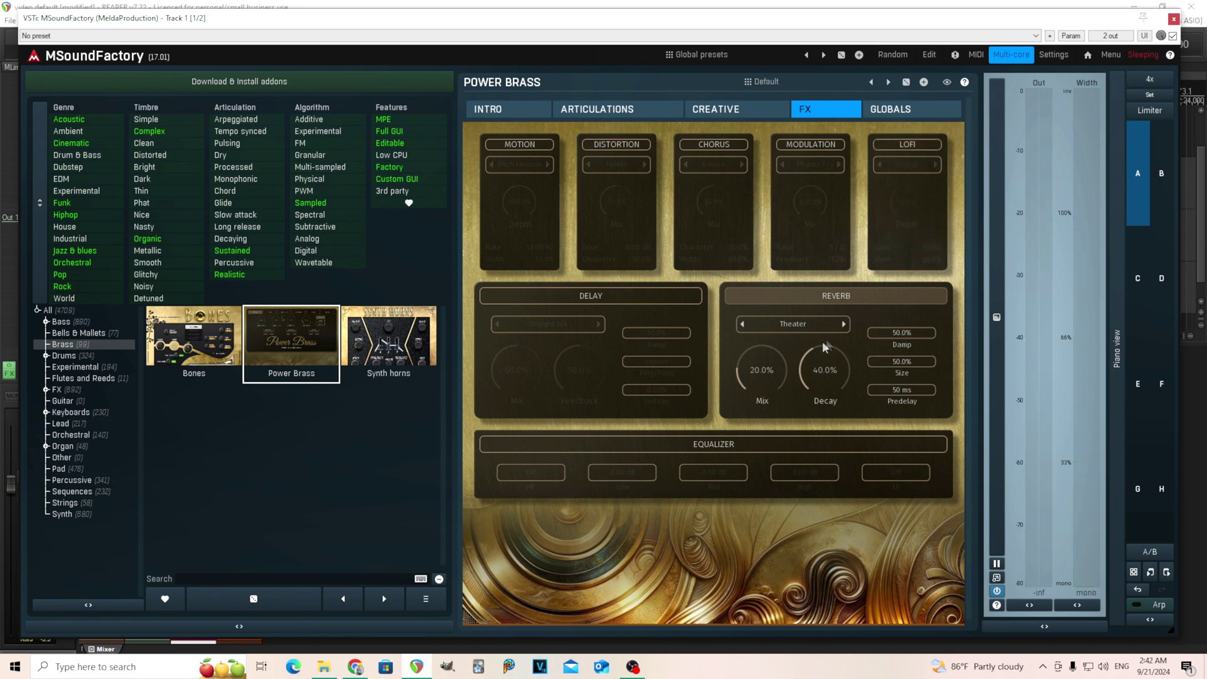
pyautogui.moveTo(762, 370); pyautogui.dragTo(762, 318)
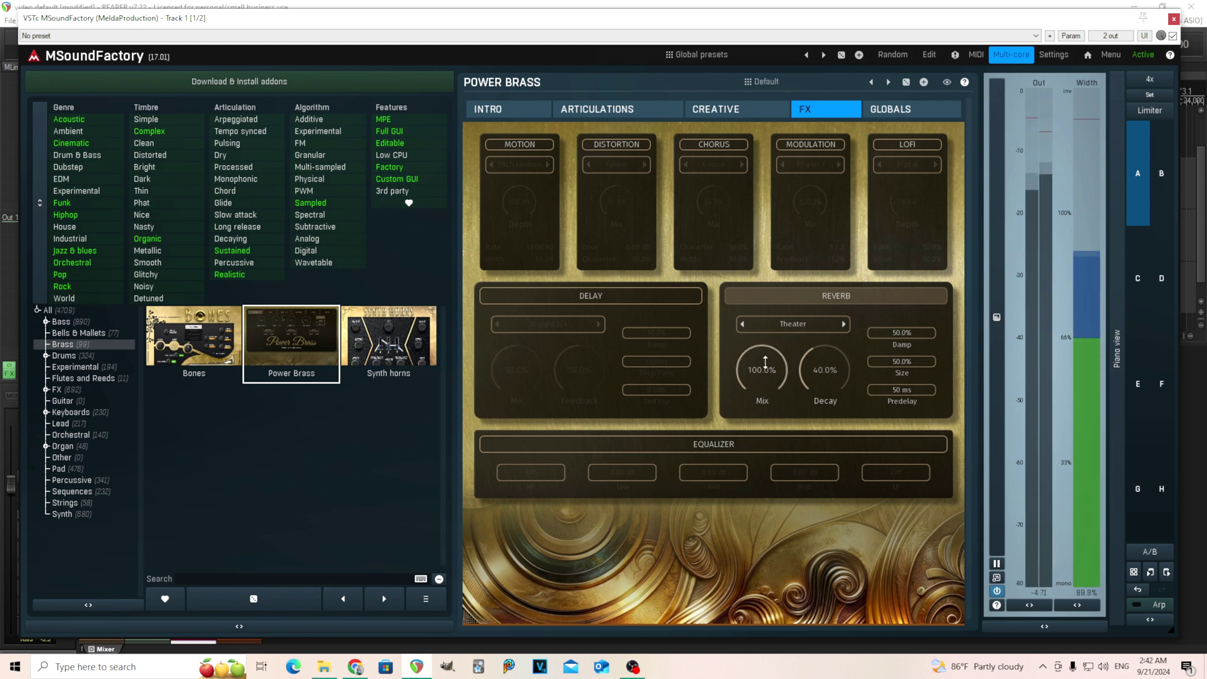
pyautogui.click(793, 324)
pyautogui.click(816, 347)
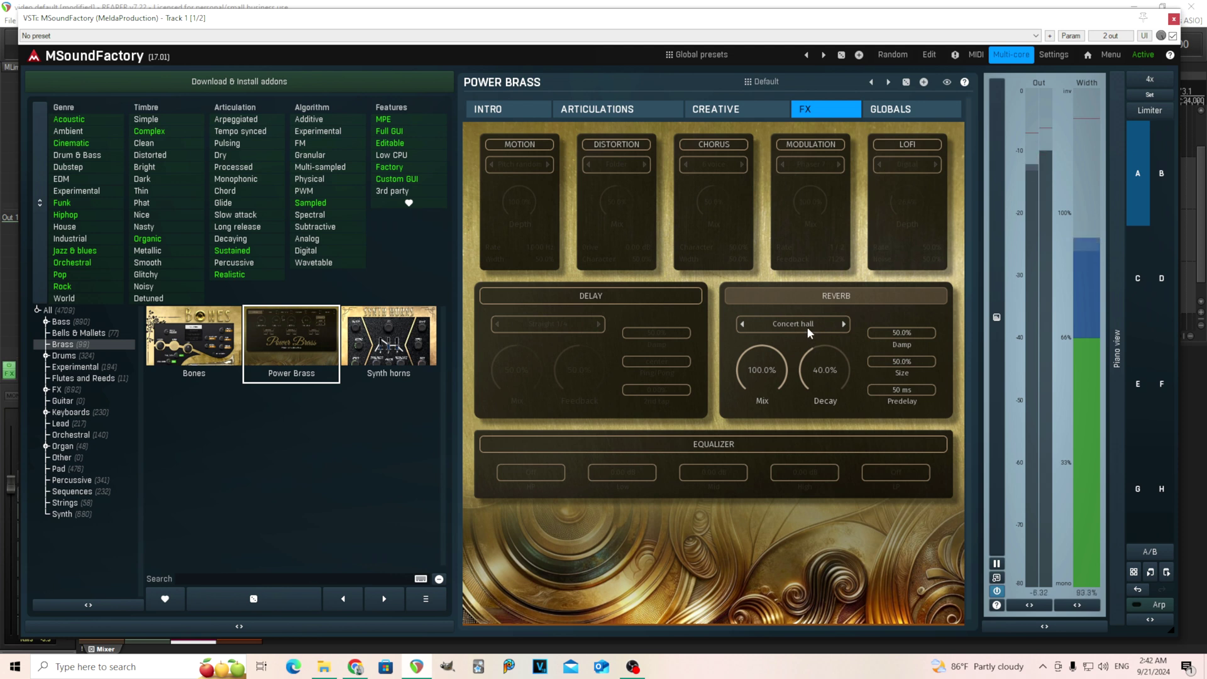
pyautogui.click(838, 299)
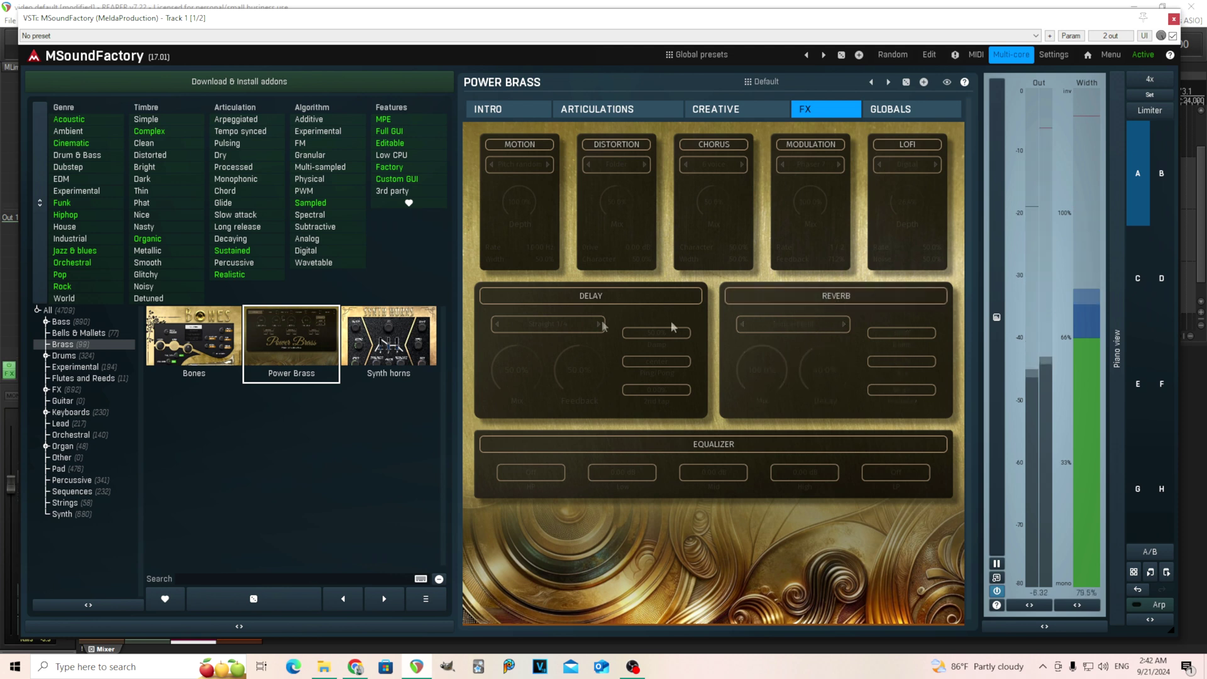
pyautogui.click(577, 299)
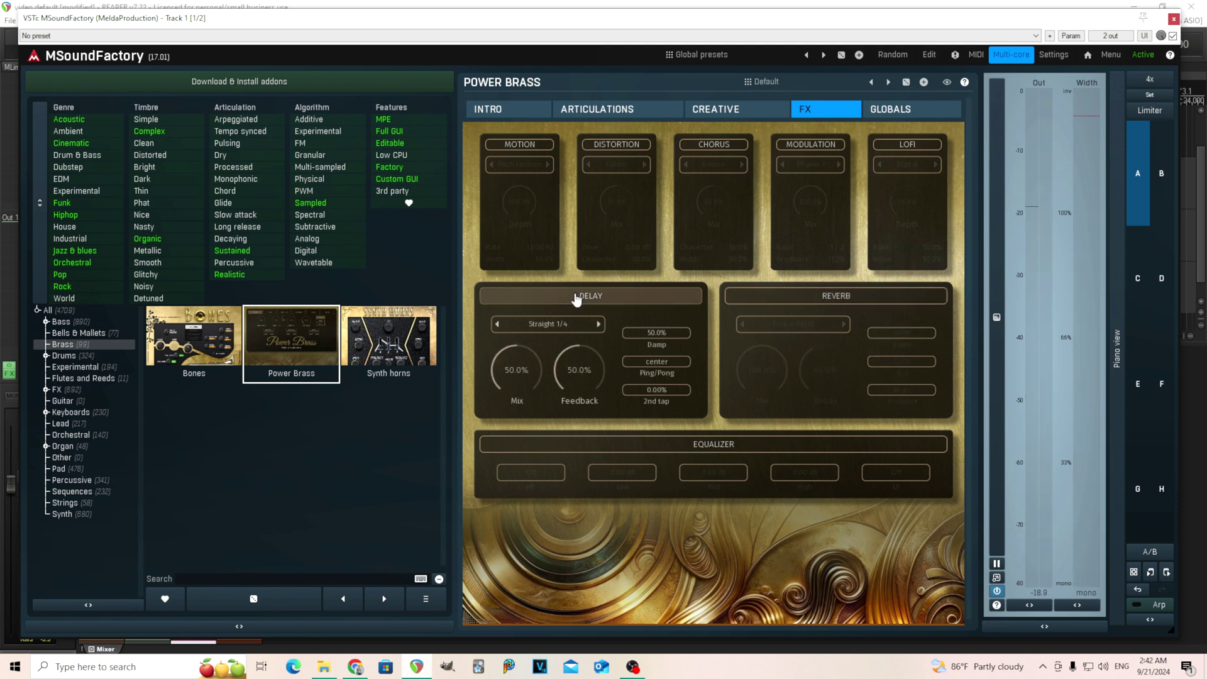
pyautogui.click(755, 449)
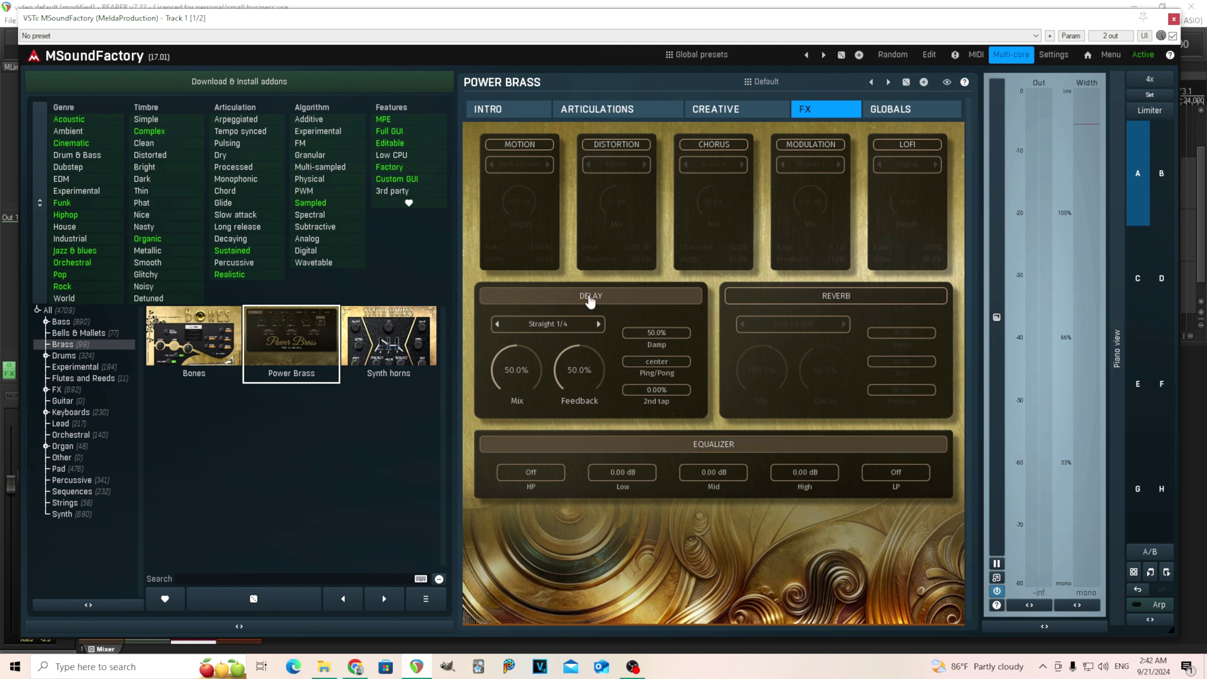
pyautogui.click(590, 300)
pyautogui.click(744, 448)
pyautogui.click(844, 301)
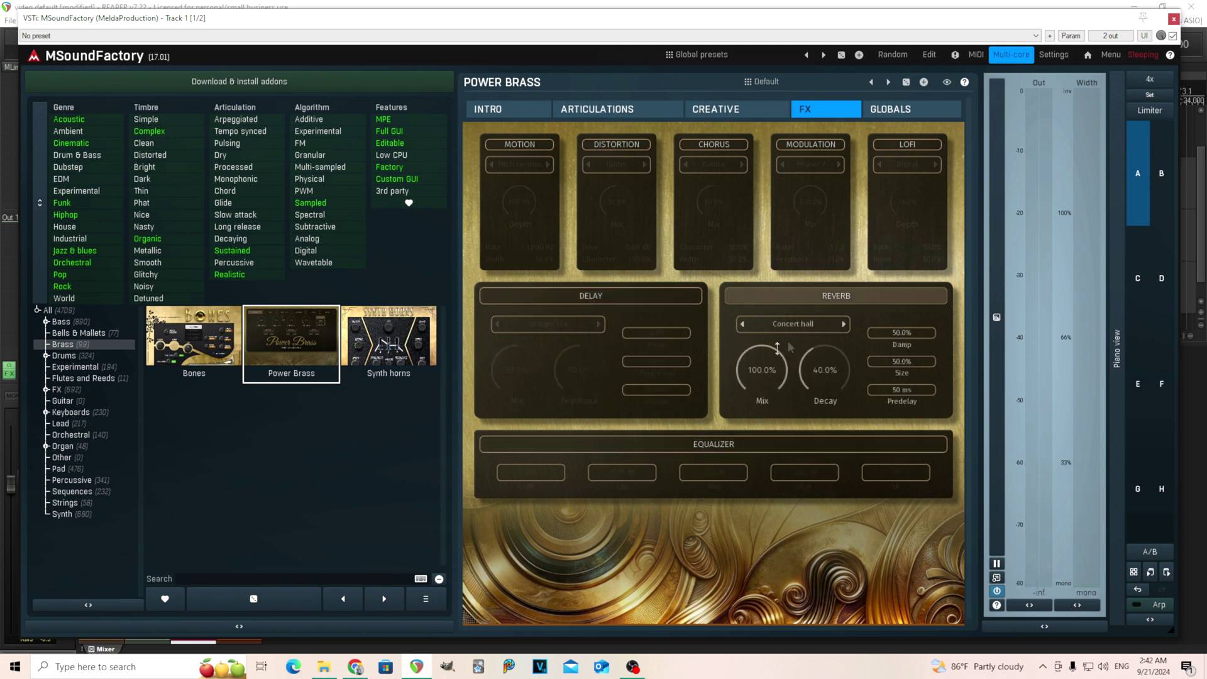
pyautogui.click(791, 326)
pyautogui.click(812, 354)
# - Show the Globals page: Velocity range 0.00 dB, Max voices Unlimited, Pitch-bend range 48.00
pyautogui.click(898, 110)
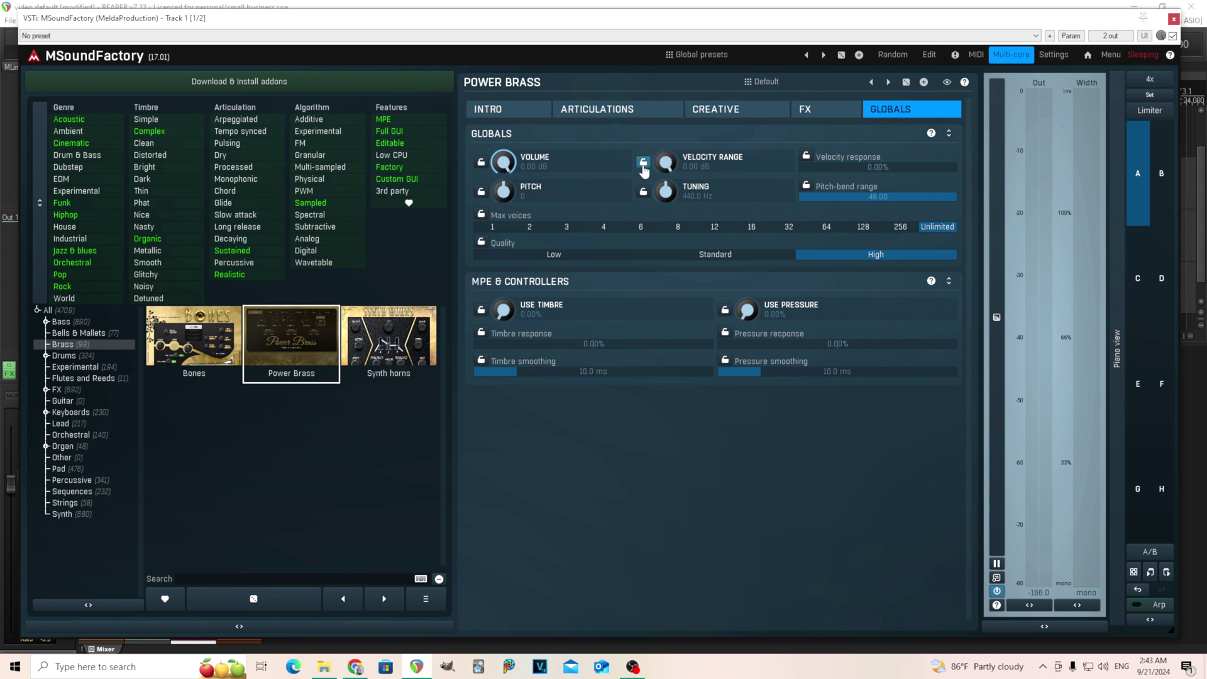
# - Return to Intro and audition the AllBrass accented, AllBrass staccato and Tubas sustain presets
pyautogui.click(519, 111)
pyautogui.click(772, 81)
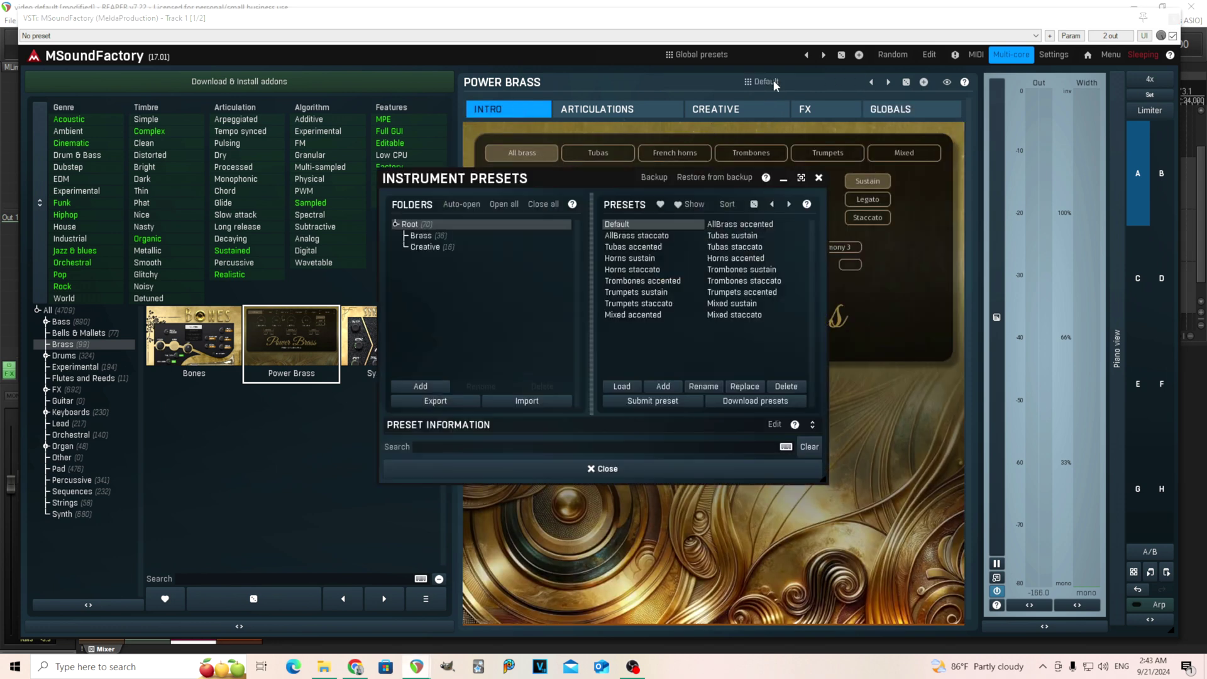
pyautogui.click(744, 225)
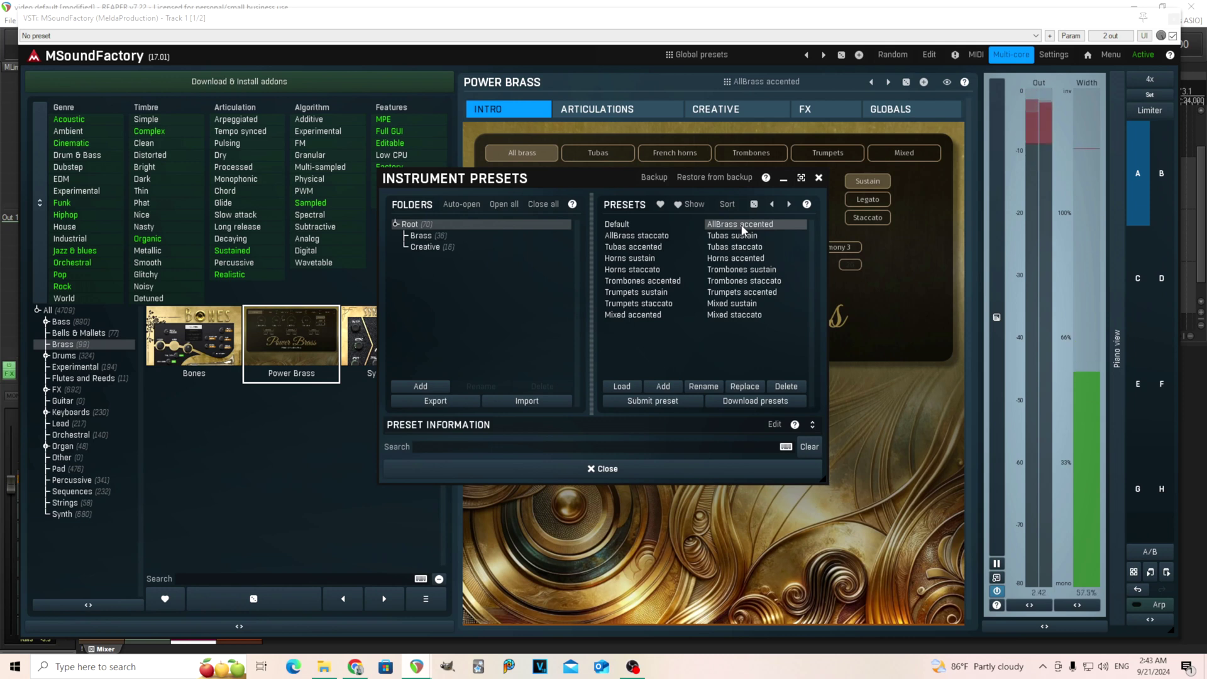
pyautogui.click(665, 235)
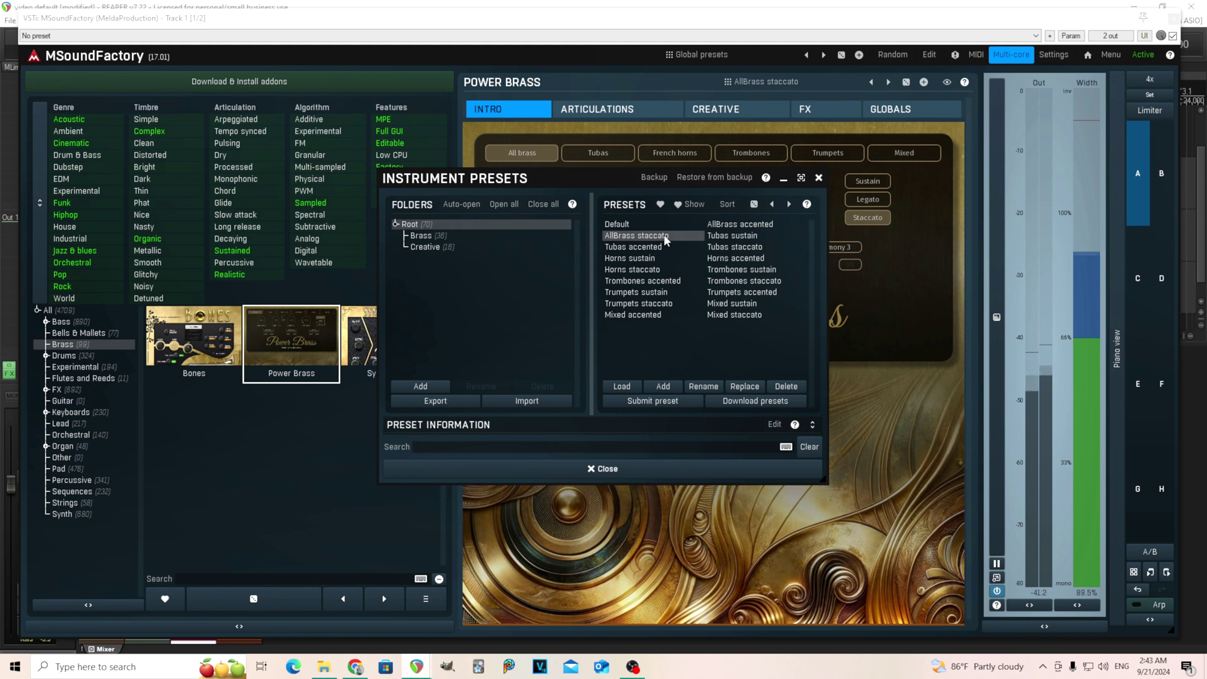
pyautogui.click(723, 239)
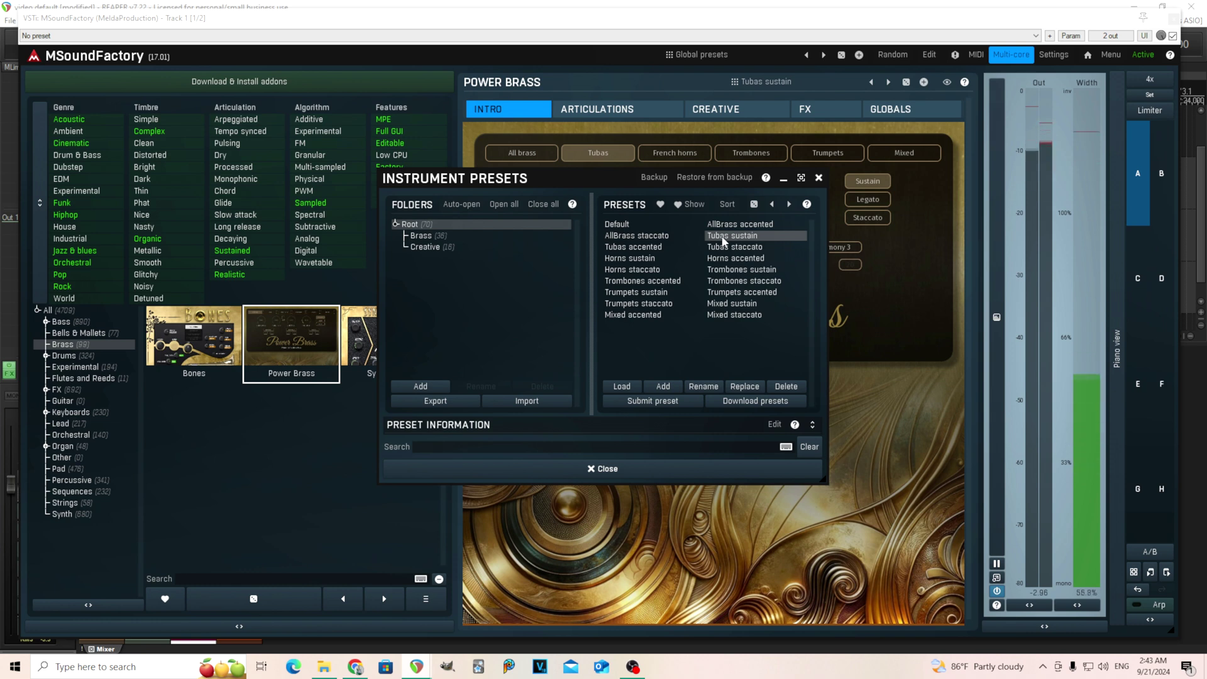
# - Audition Horns, Trombones and Trumpets presets, then load Brass orchestra from the Brass folder
pyautogui.click(655, 261)
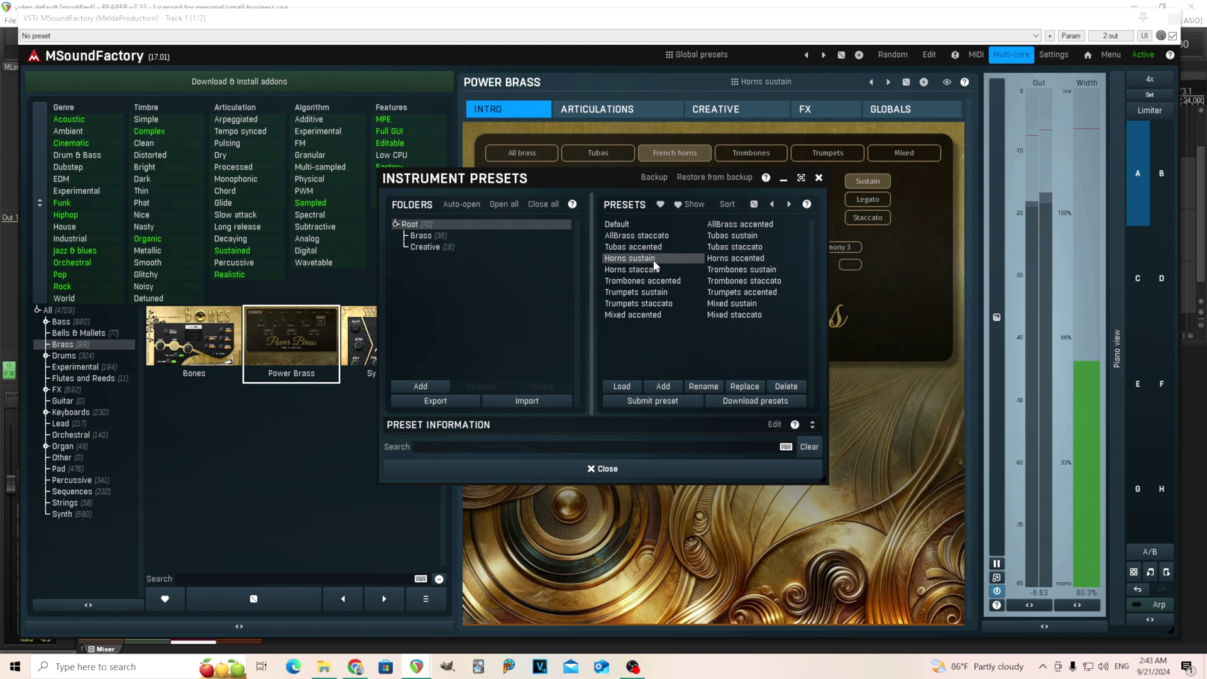
pyautogui.click(736, 274)
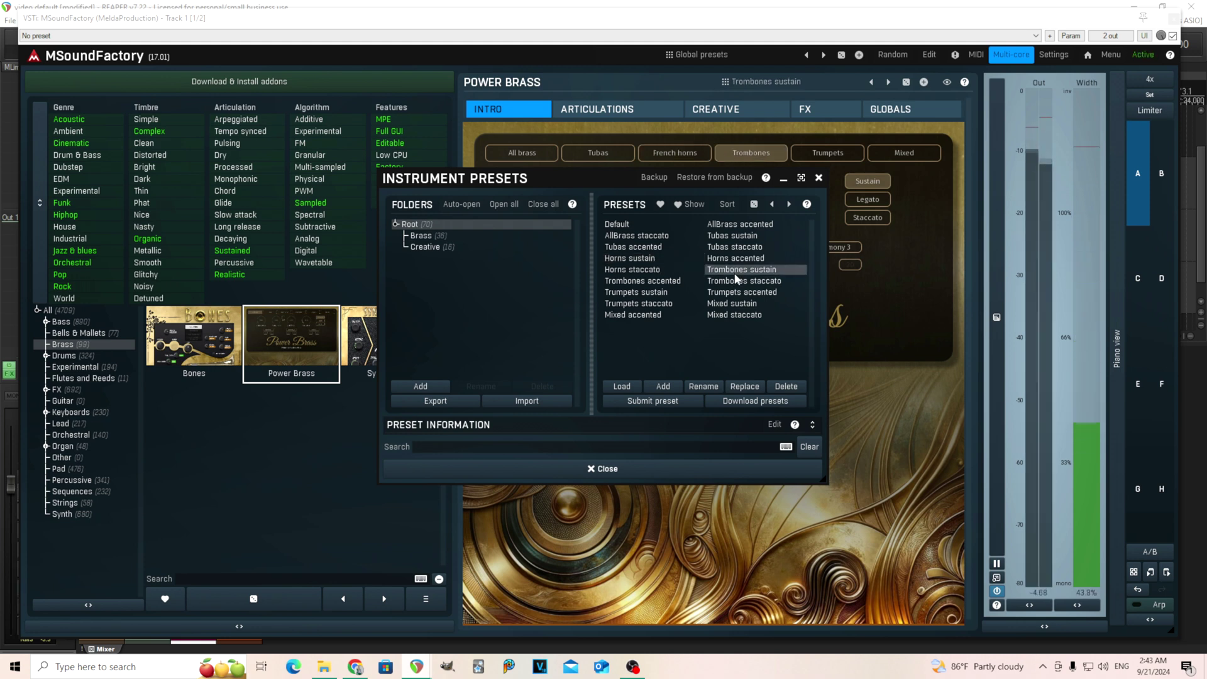
pyautogui.click(717, 293)
pyautogui.click(655, 293)
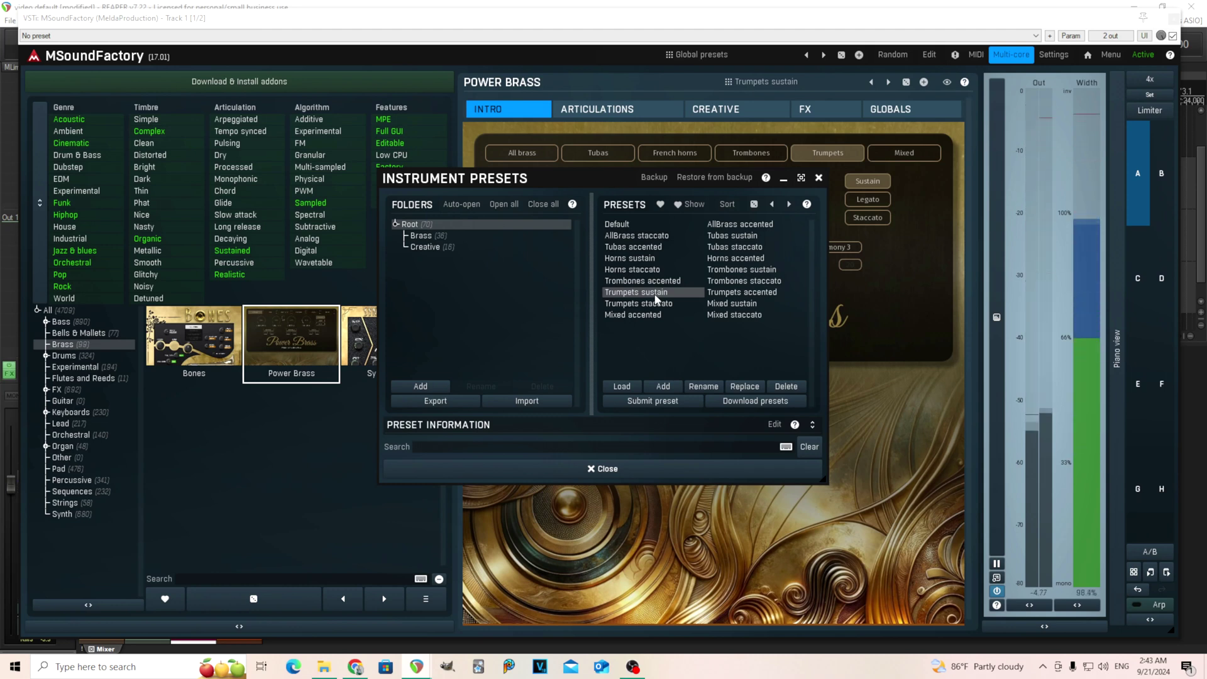
pyautogui.click(435, 237)
pyautogui.click(643, 225)
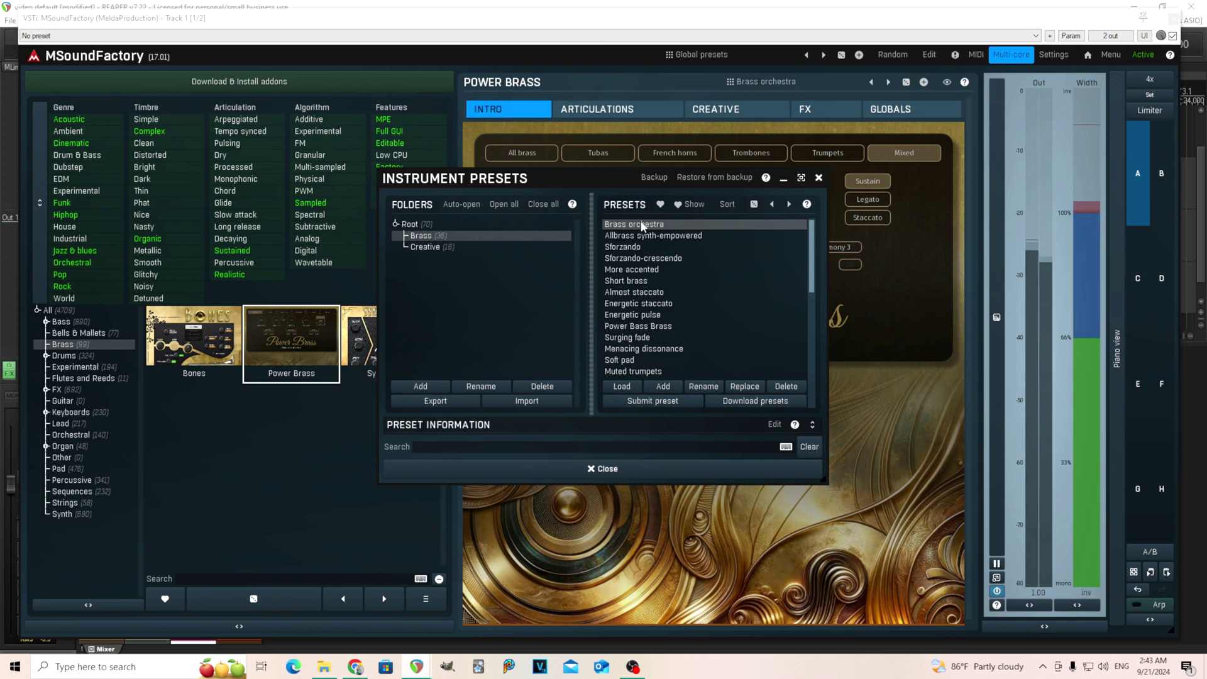
# - Audition the Allbrass synth-empowered, Sforzando and Sforzando-crescendo brass presets
pyautogui.click(636, 234)
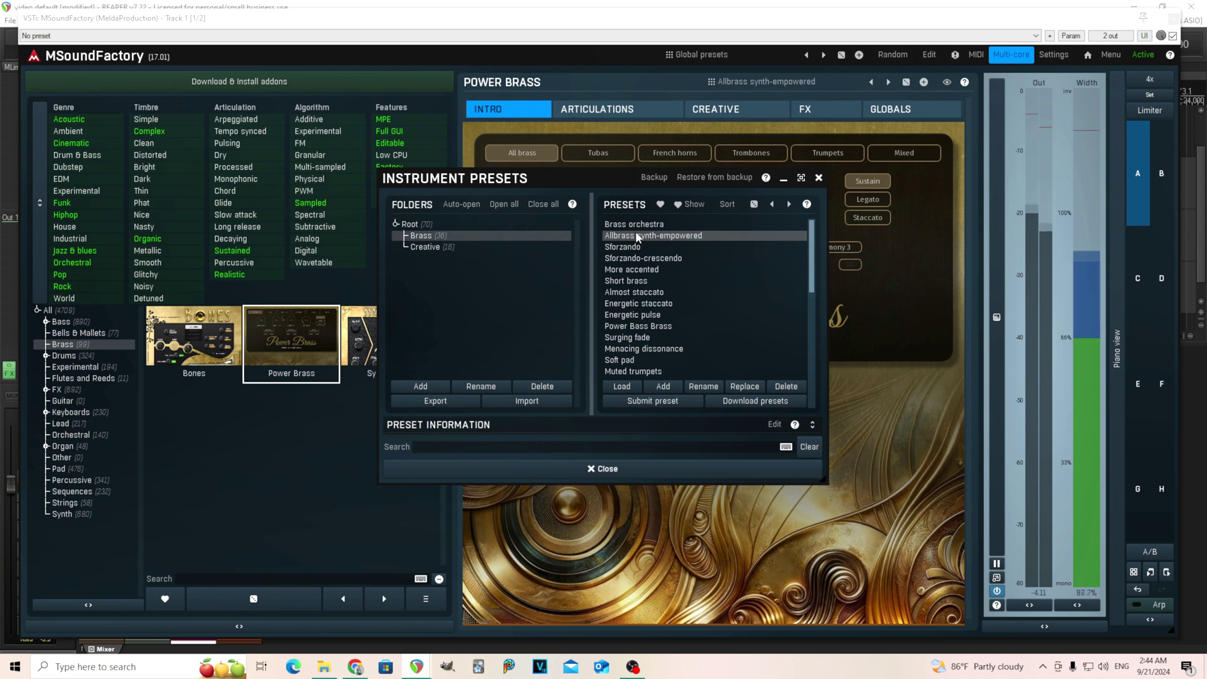
pyautogui.click(641, 247)
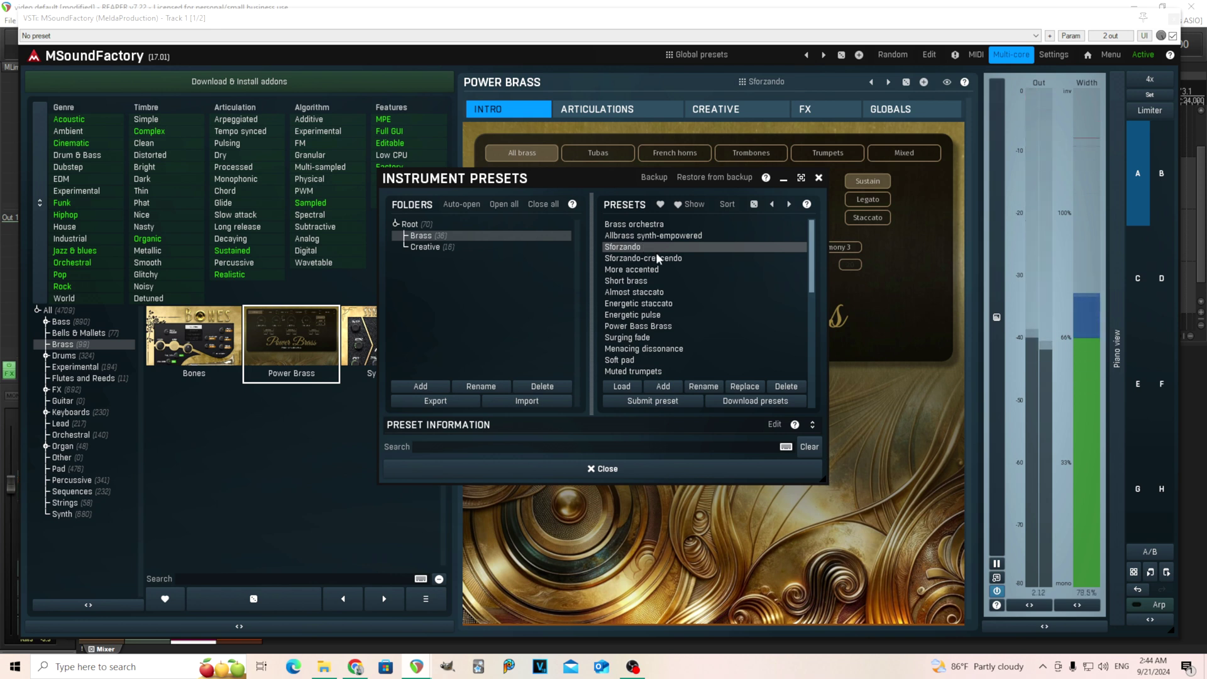
pyautogui.click(658, 259)
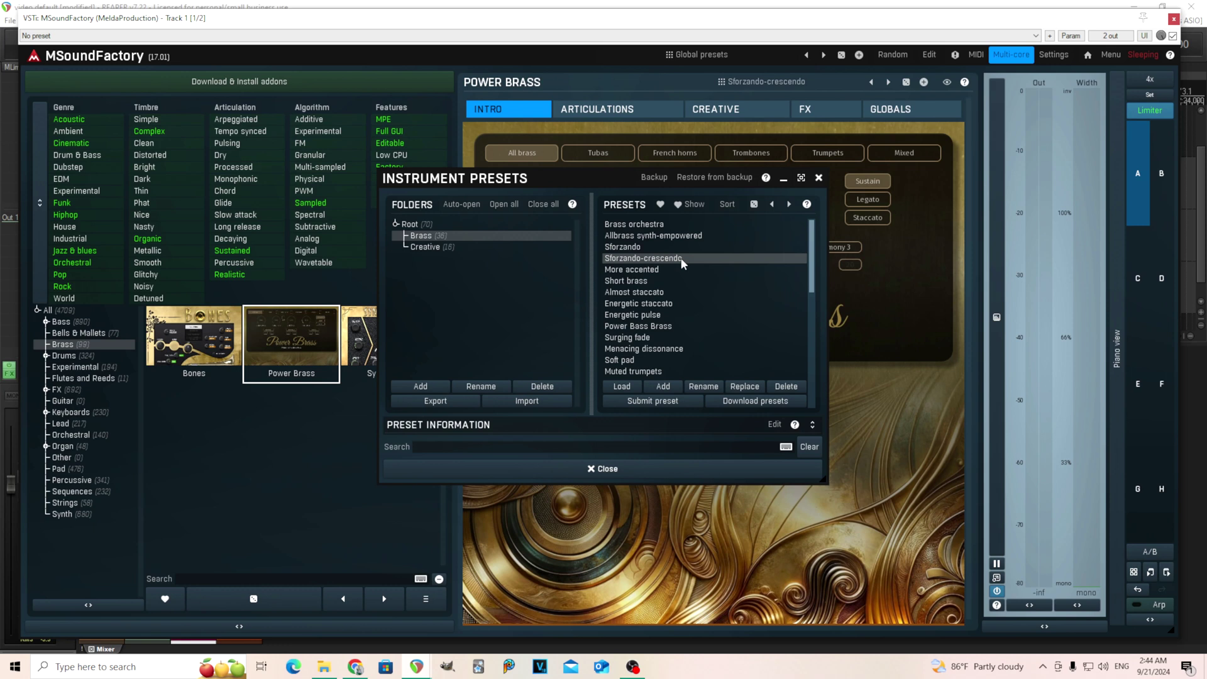
# - Close the preset browser to review the brass Articulations settings, then return to the Intro page
pyautogui.click(701, 467)
pyautogui.click(632, 111)
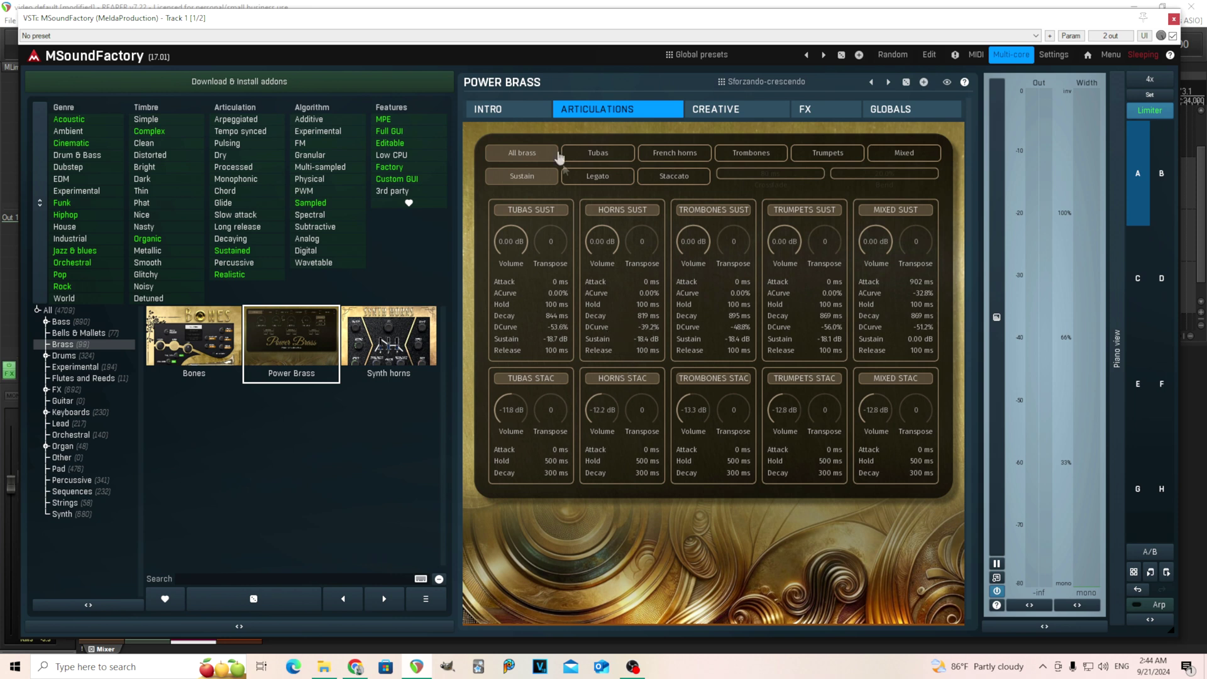
pyautogui.click(516, 110)
# - Reopen the presets, try Power Bass Brass and Soft pad, and load Muted trumpets
pyautogui.click(764, 82)
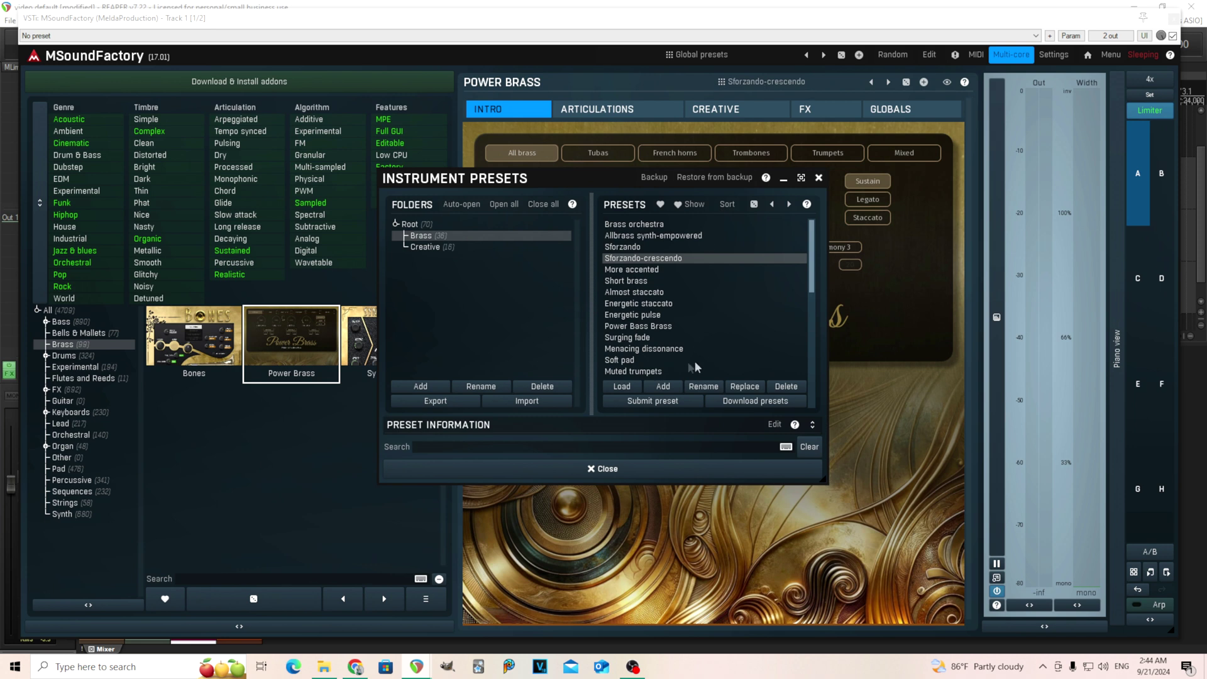
pyautogui.scroll(-1, 708, 353)
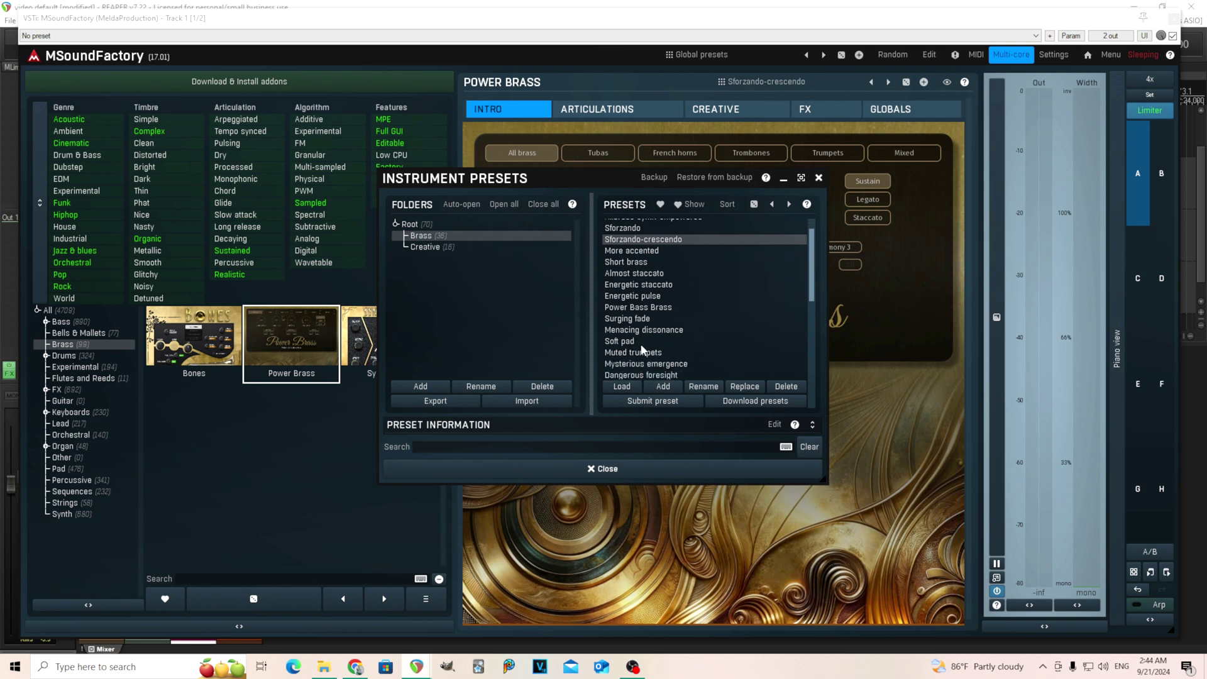
pyautogui.click(644, 308)
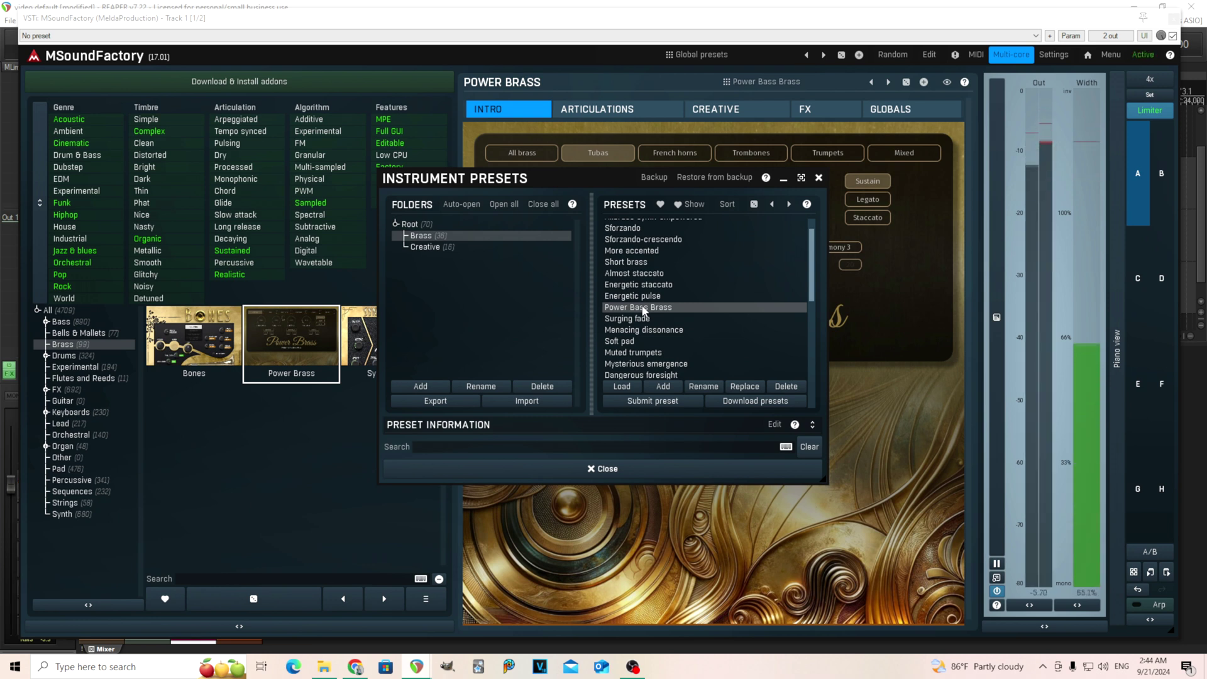
pyautogui.click(685, 342)
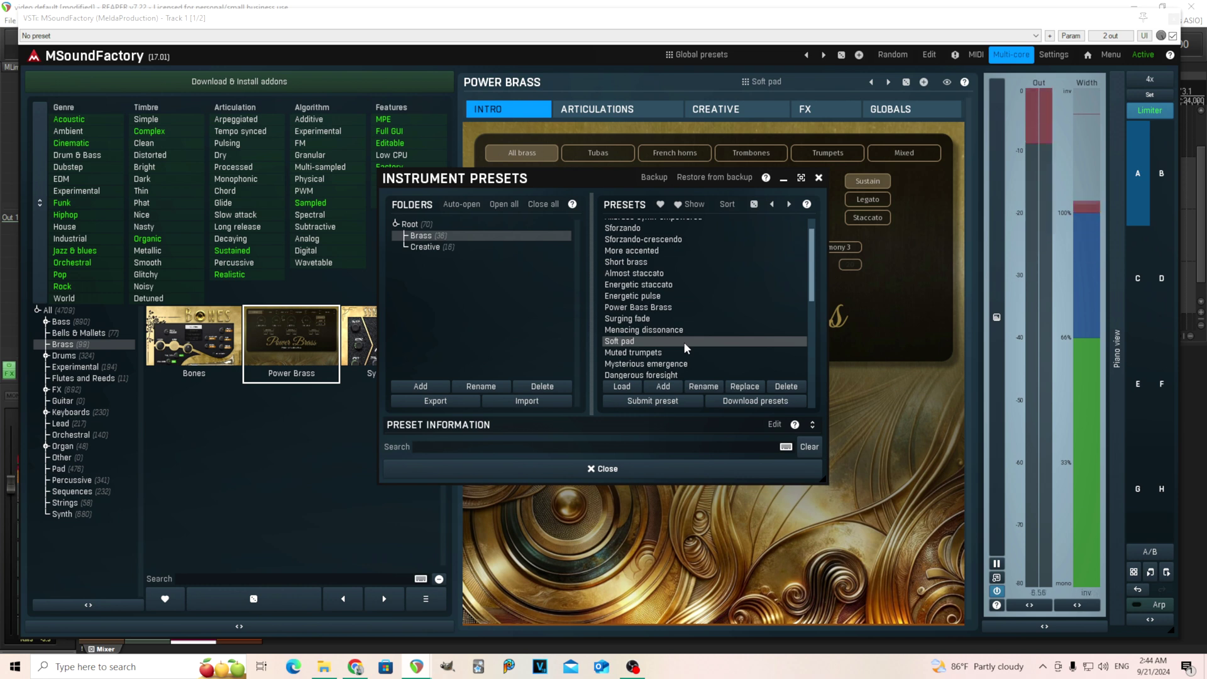
pyautogui.click(680, 352)
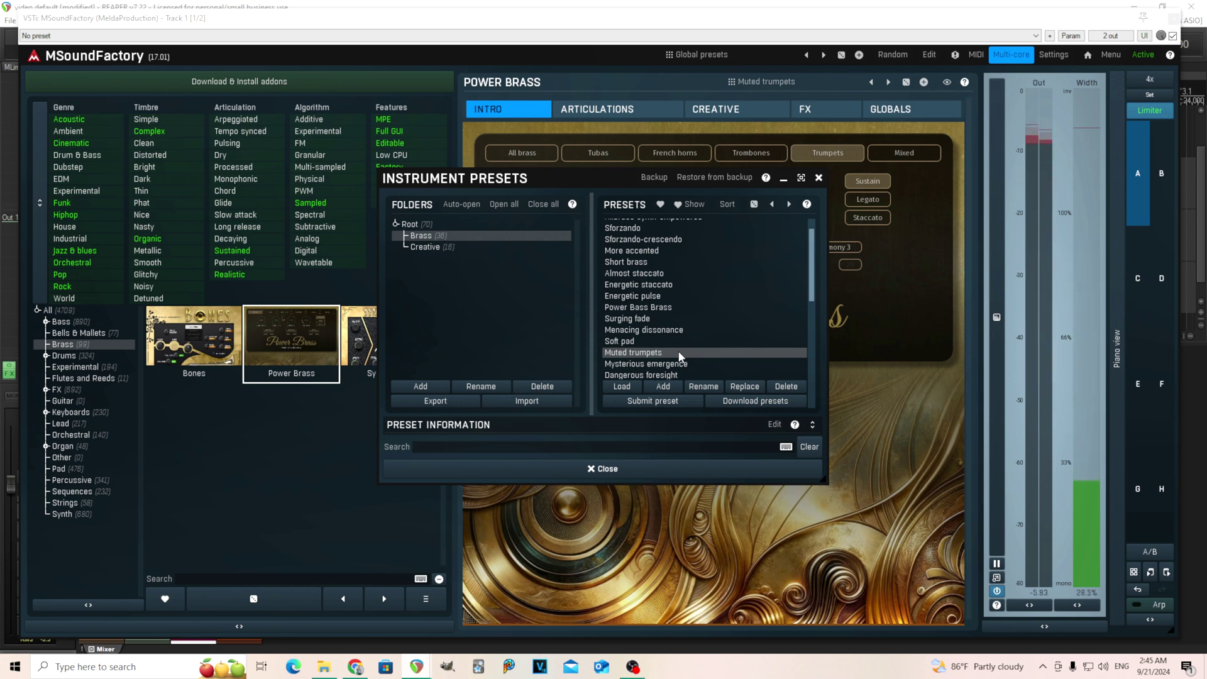
# - Audition the Octave brass, Growling tubas and King horns presets
pyautogui.scroll(-3, 678, 351)
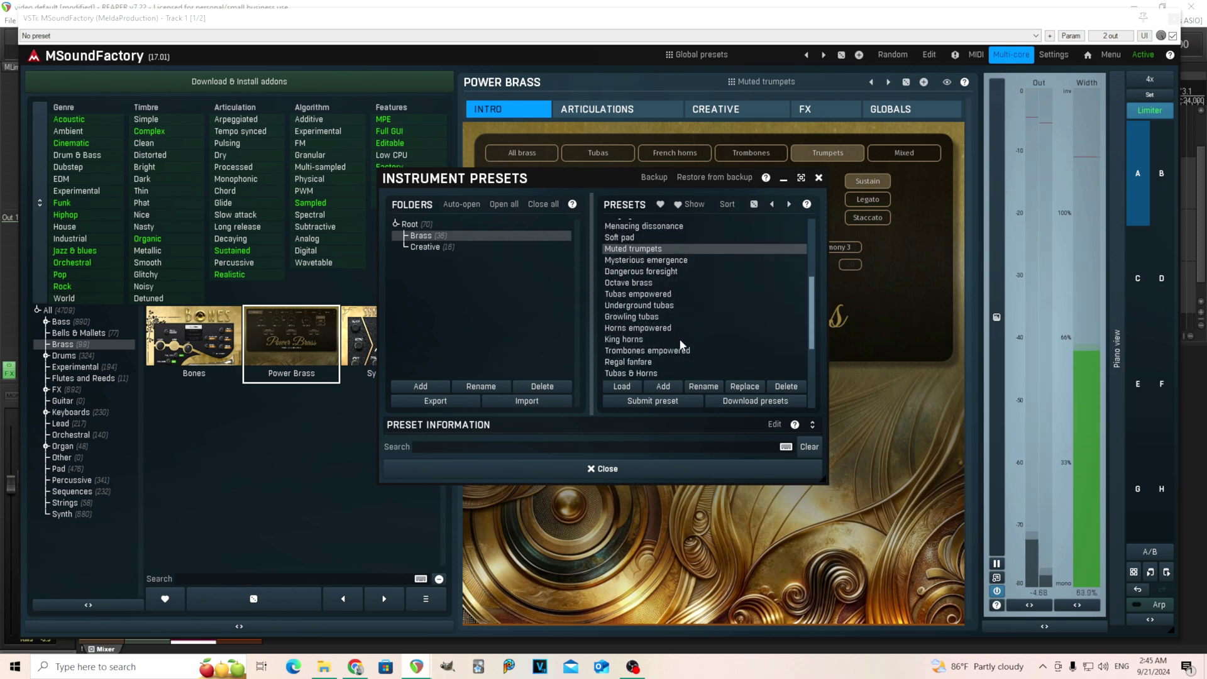
pyautogui.click(665, 284)
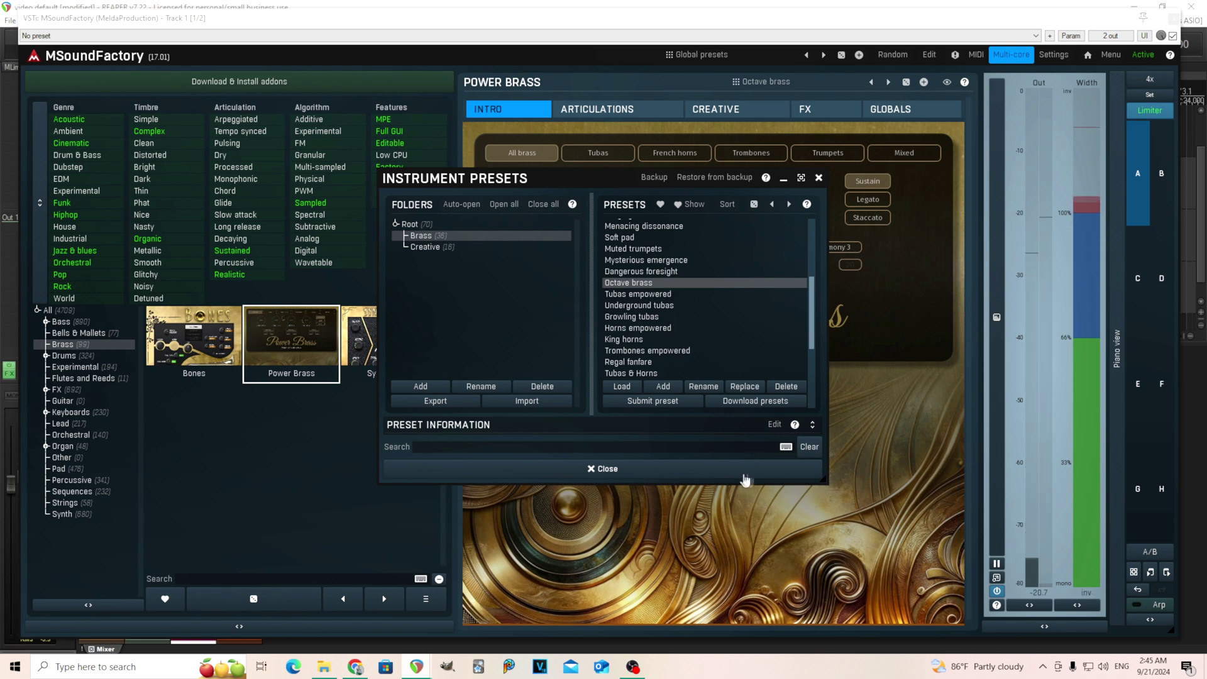
pyautogui.click(663, 316)
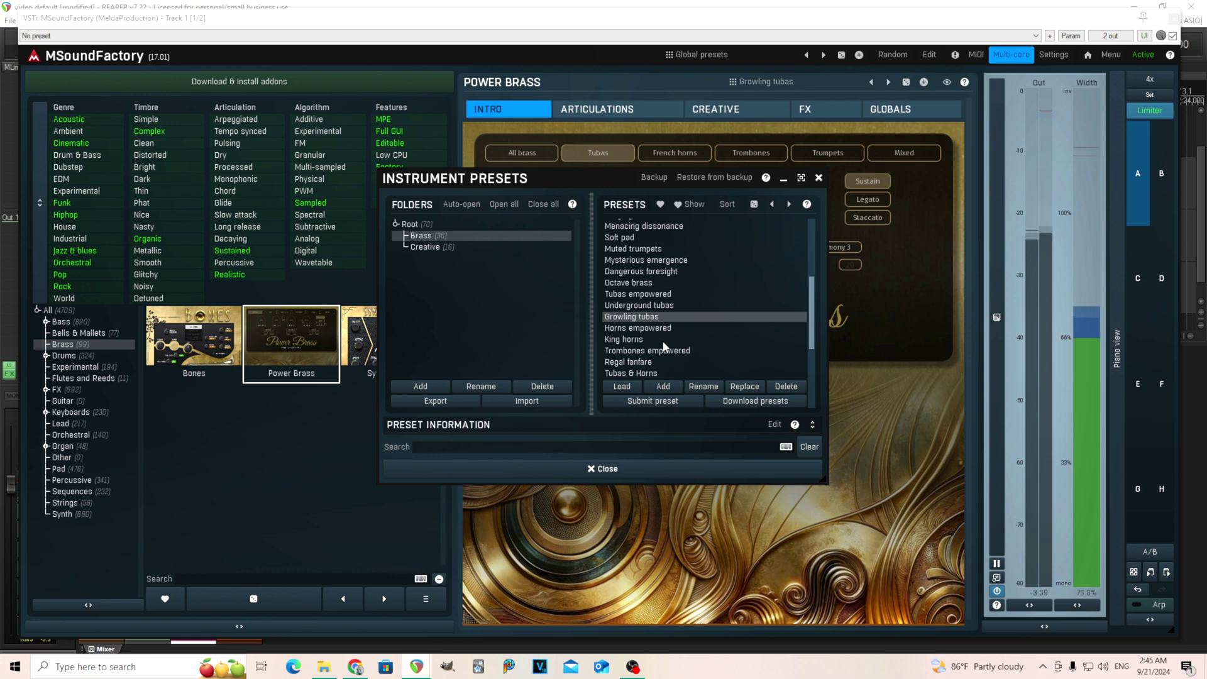
pyautogui.click(662, 341)
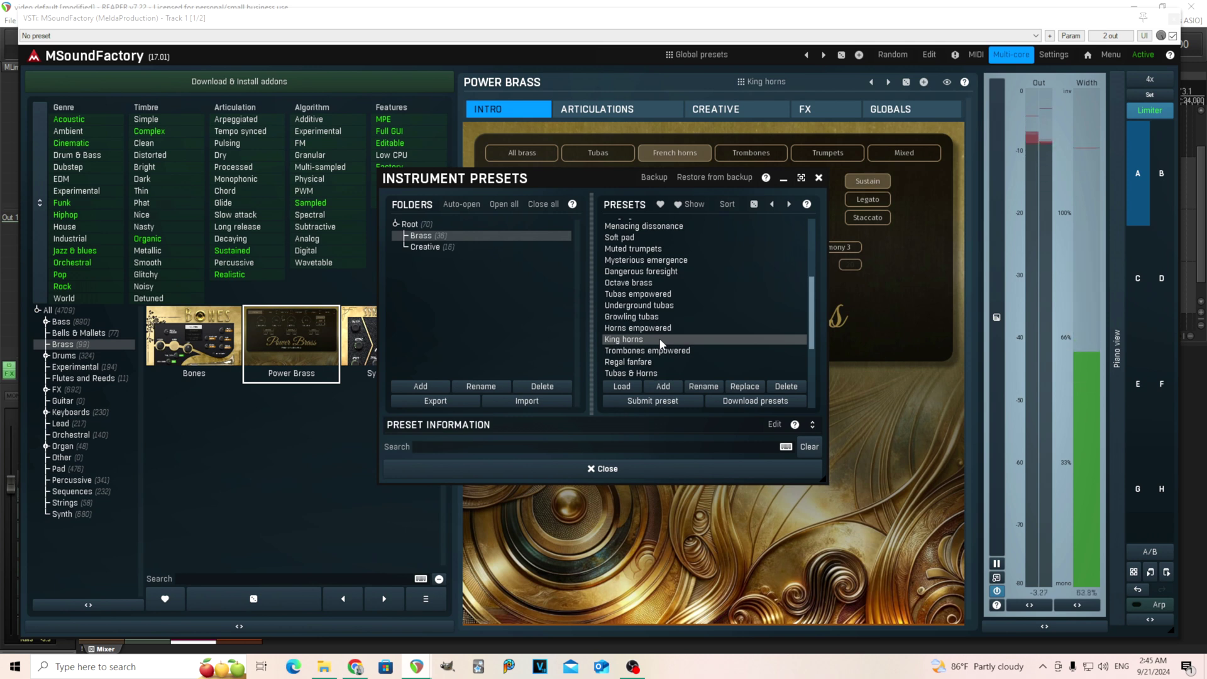
# - Try Regal fanfare, load Modern stab, then list the Creative folder's presets
pyautogui.scroll(-2, 664, 339)
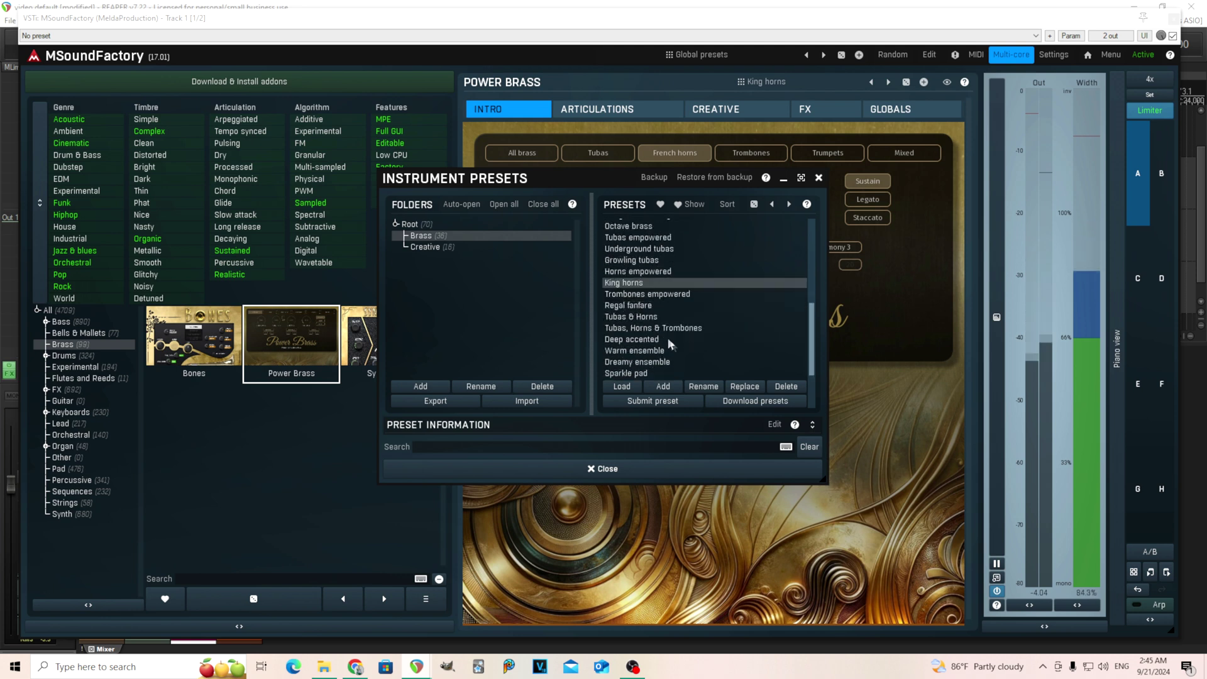
pyautogui.click(656, 306)
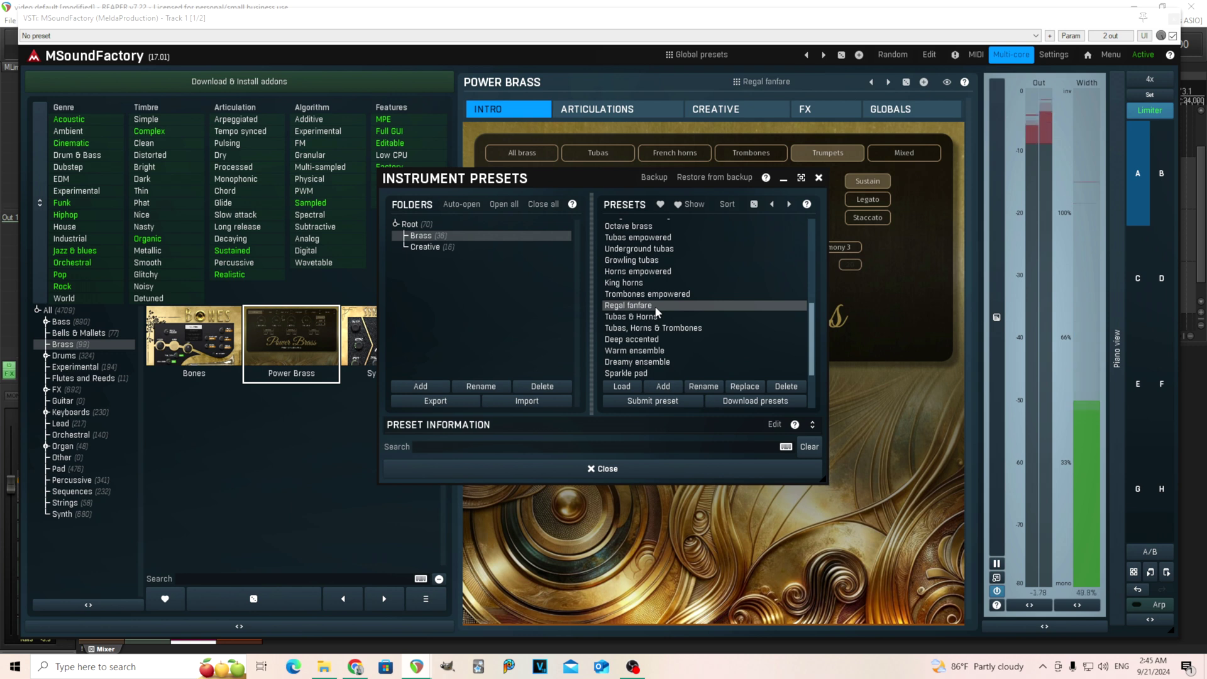
pyautogui.scroll(-2, 659, 321)
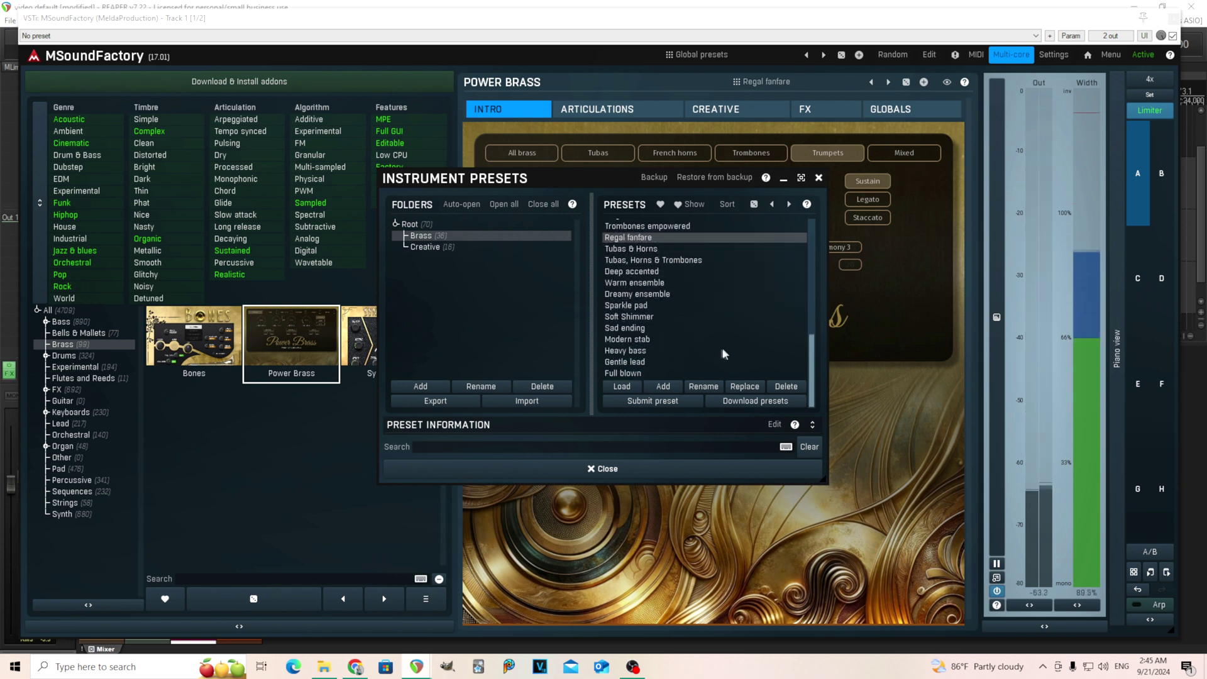
pyautogui.click(668, 339)
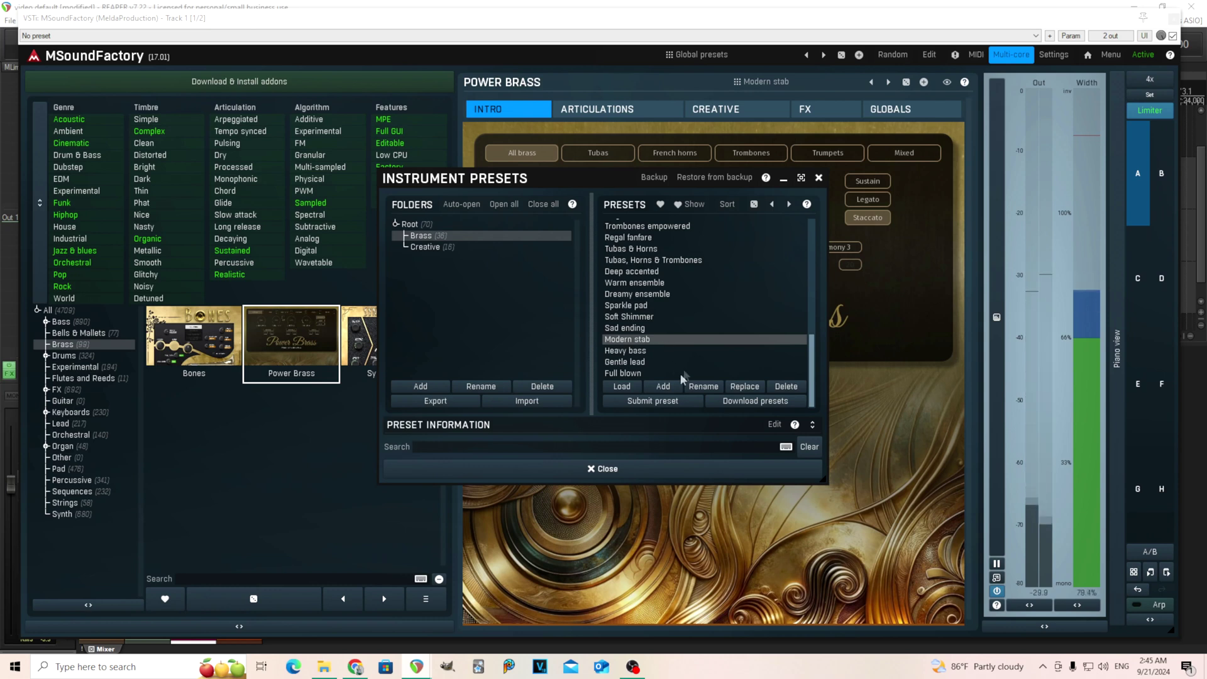
pyautogui.click(457, 246)
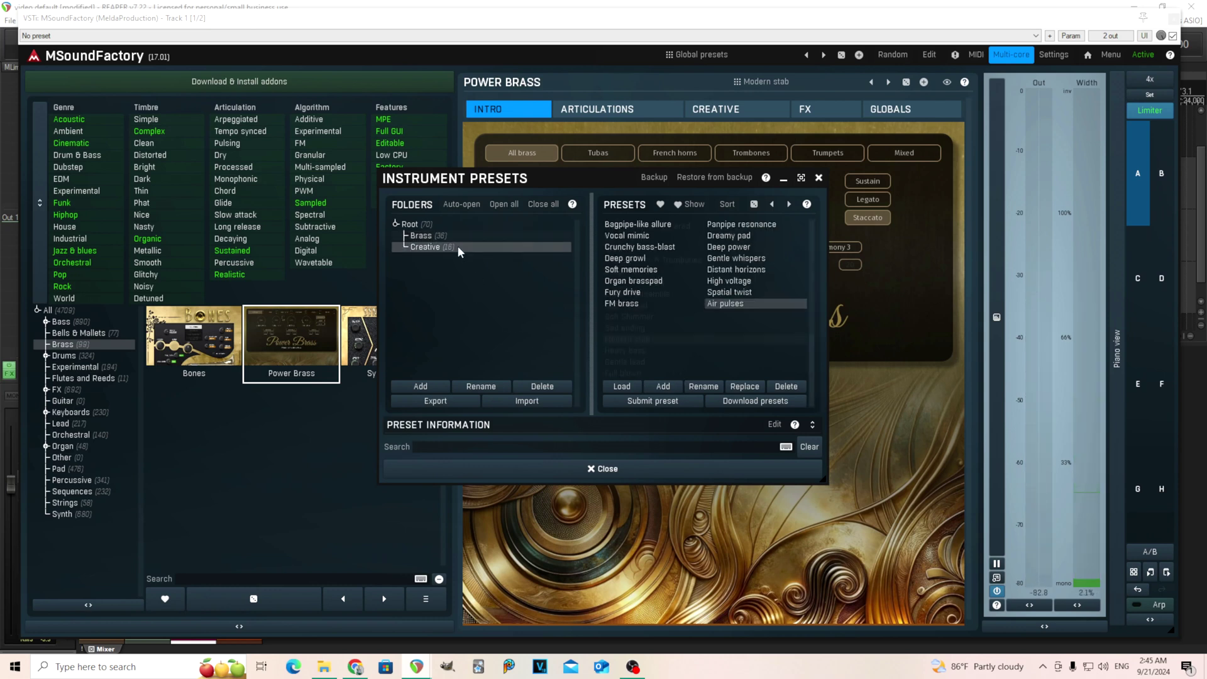
# - Audition Bagpipe-like allure, Vocal mimic, Organ brasspad and FM brass, then load Deep growl
pyautogui.click(644, 225)
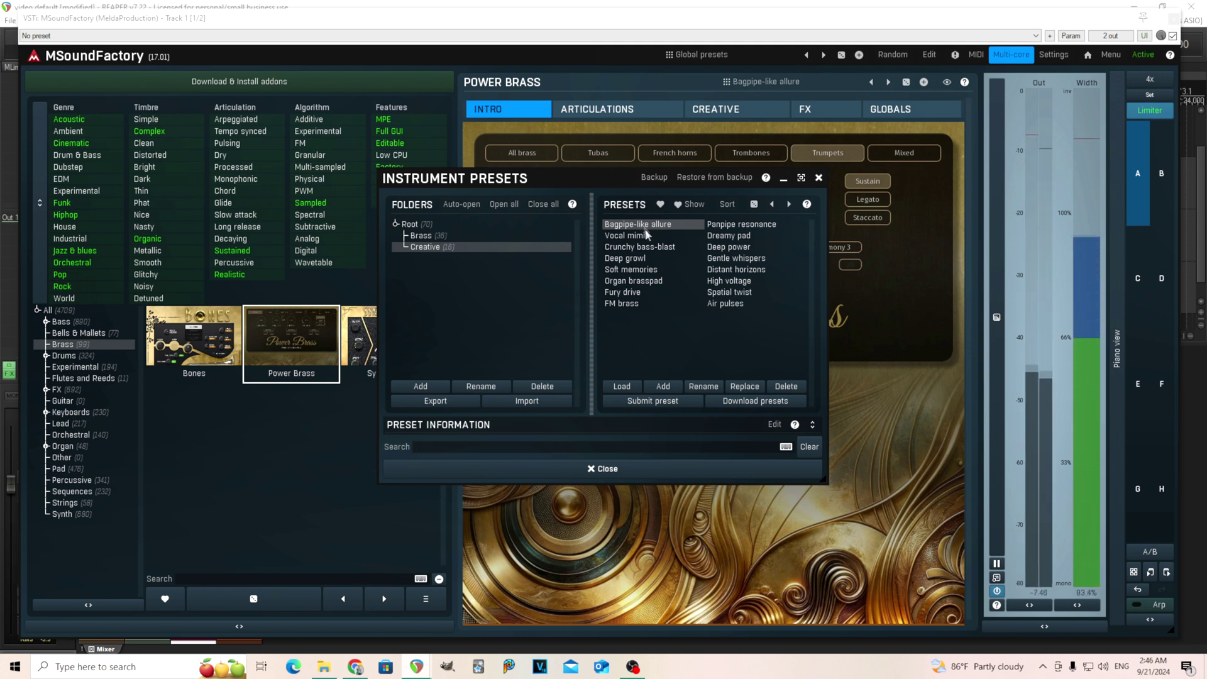
pyautogui.click(653, 237)
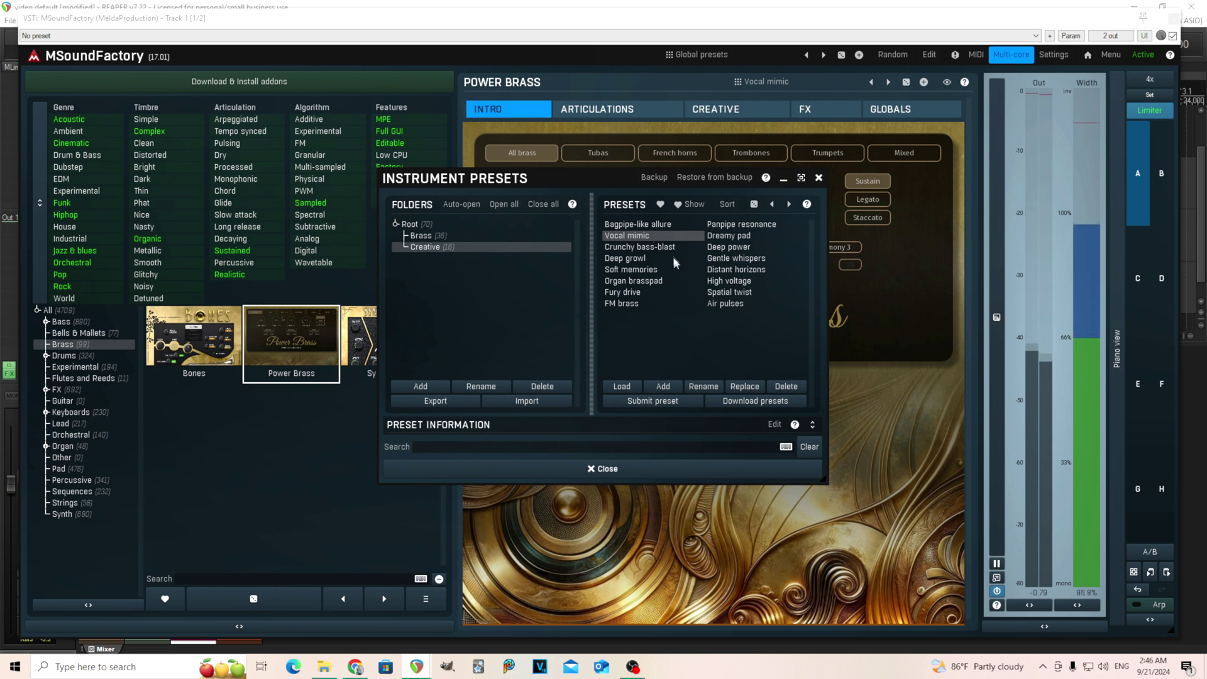
pyautogui.click(657, 282)
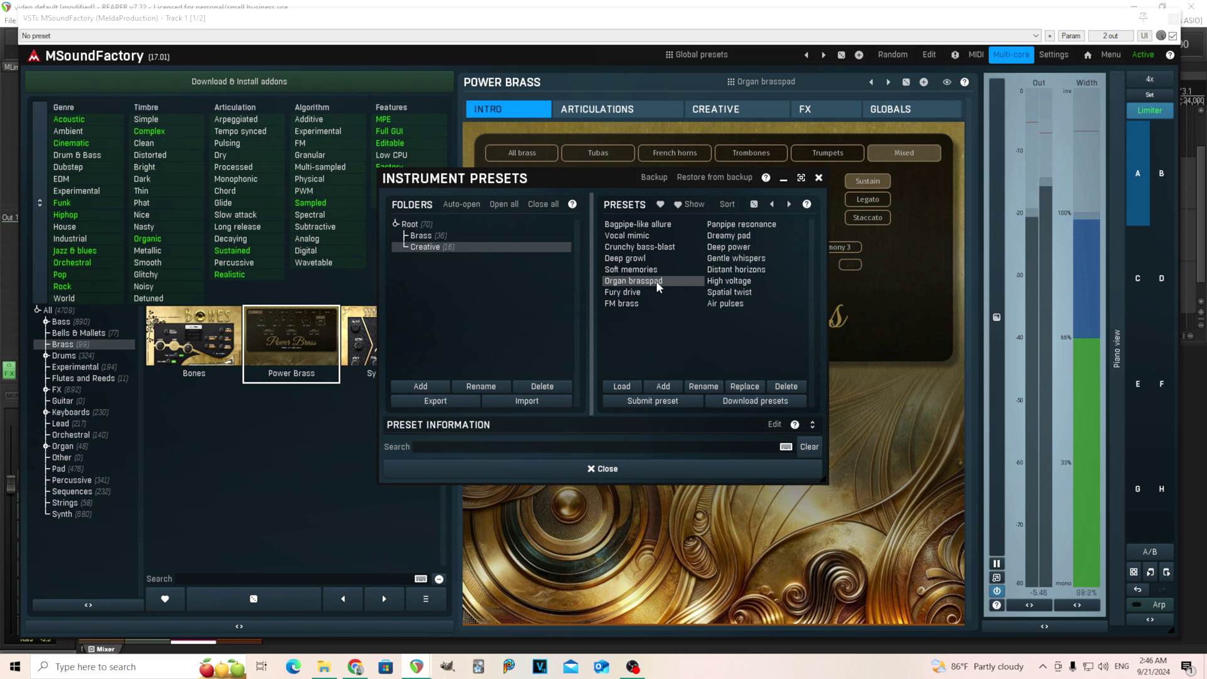
pyautogui.click(631, 305)
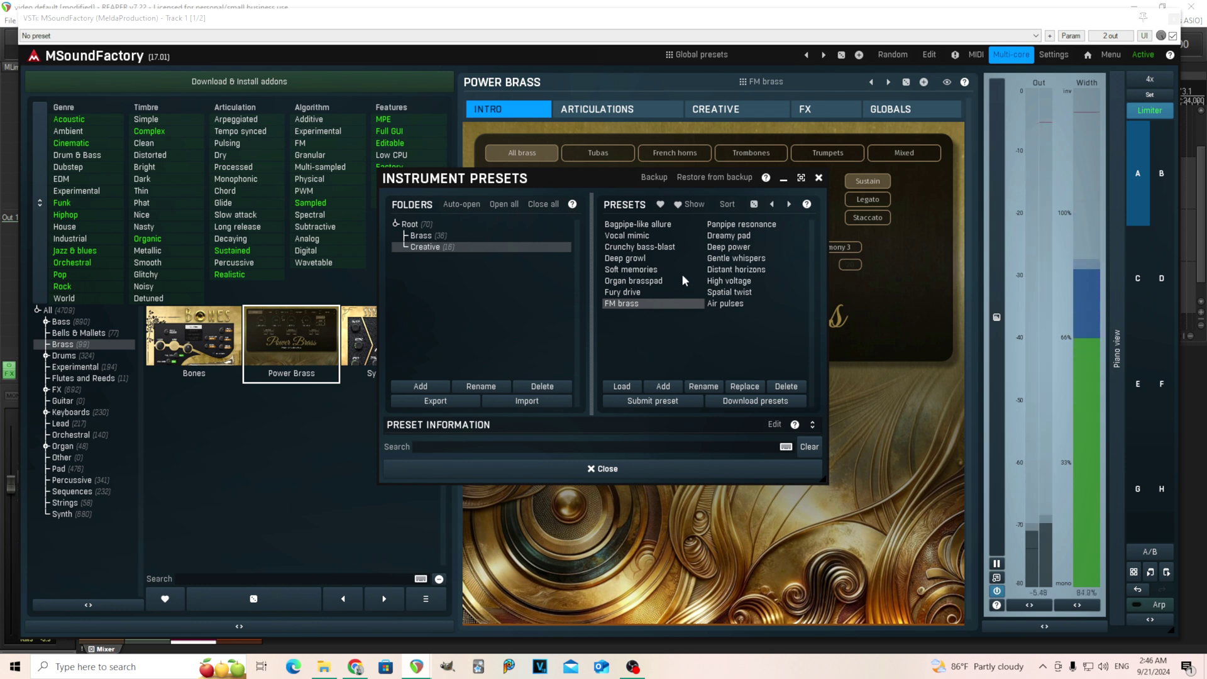
pyautogui.click(642, 258)
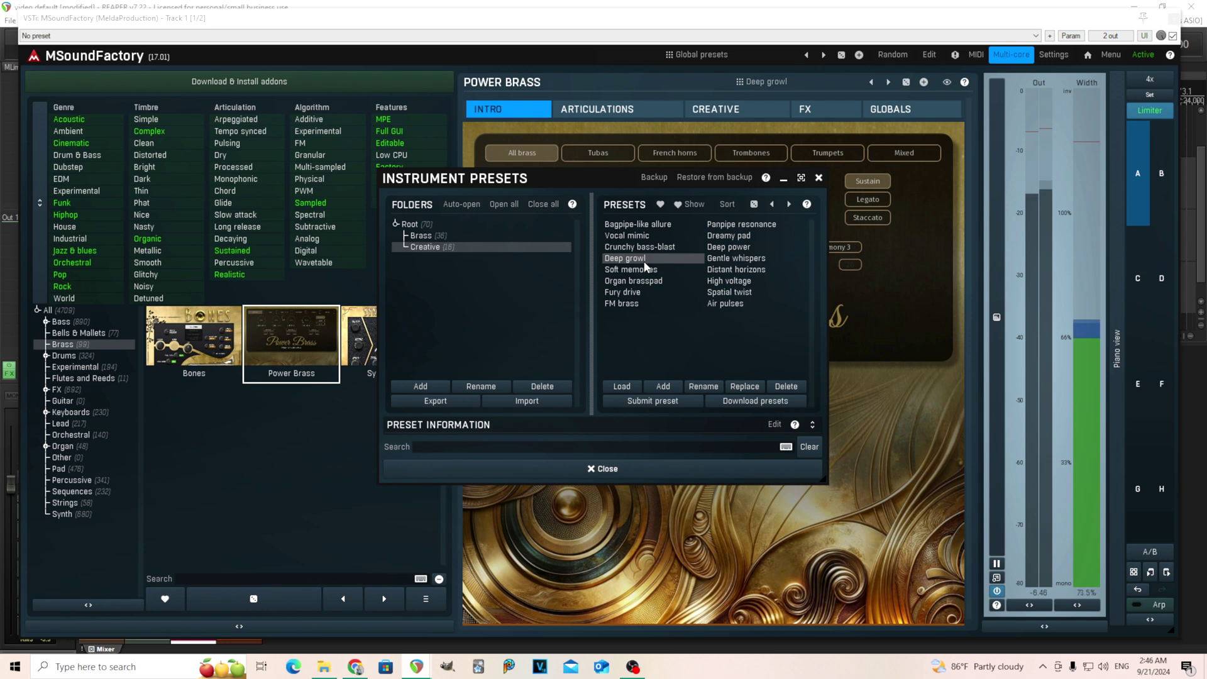
# - Close the Instrument Presets window, keeping Deep growl loaded on Power Brass
pyautogui.click(645, 470)
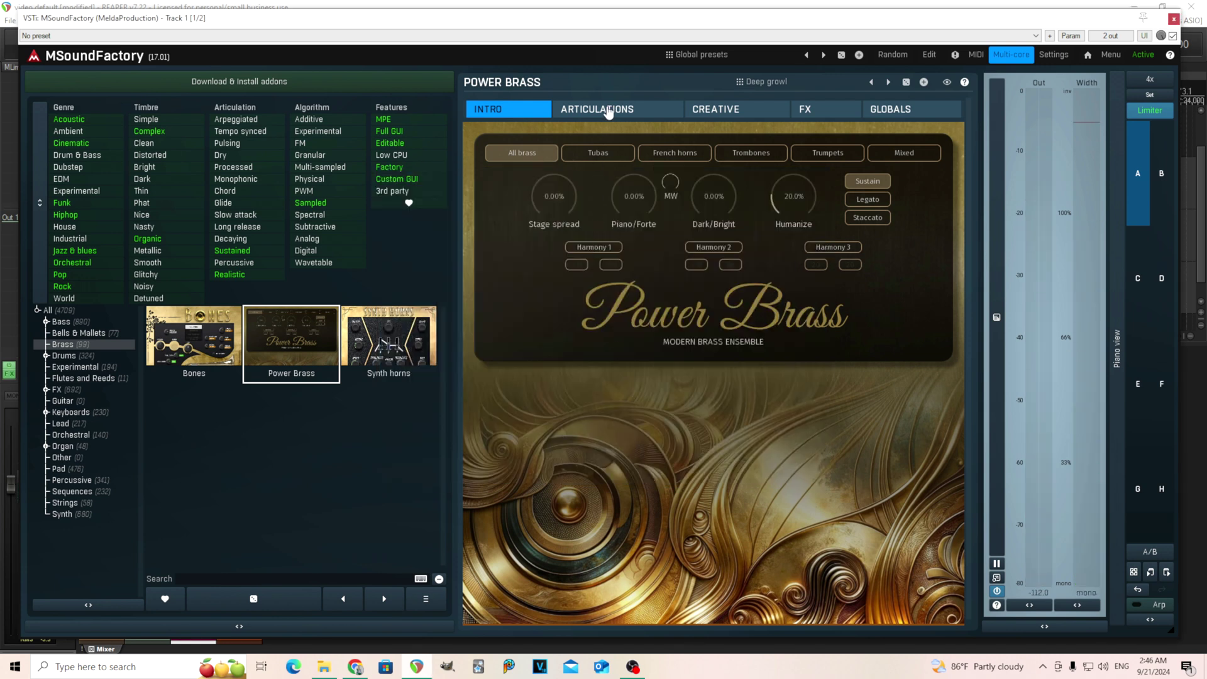